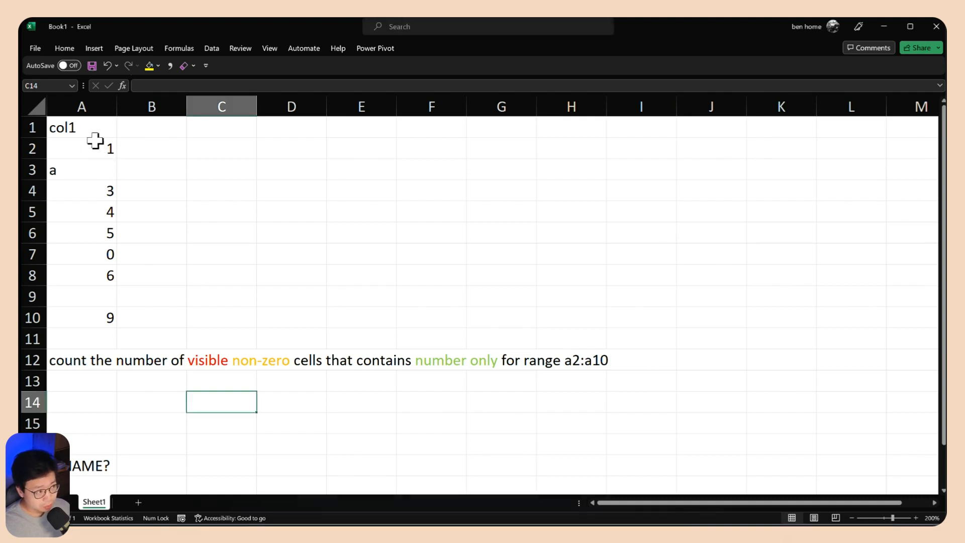
Add a filter to the col1 list in A1:A10 and hide the values 3, 5 and 6
{"action": "left_click_drag", "start_coordinate": [93, 132], "coordinate": [78, 324]}
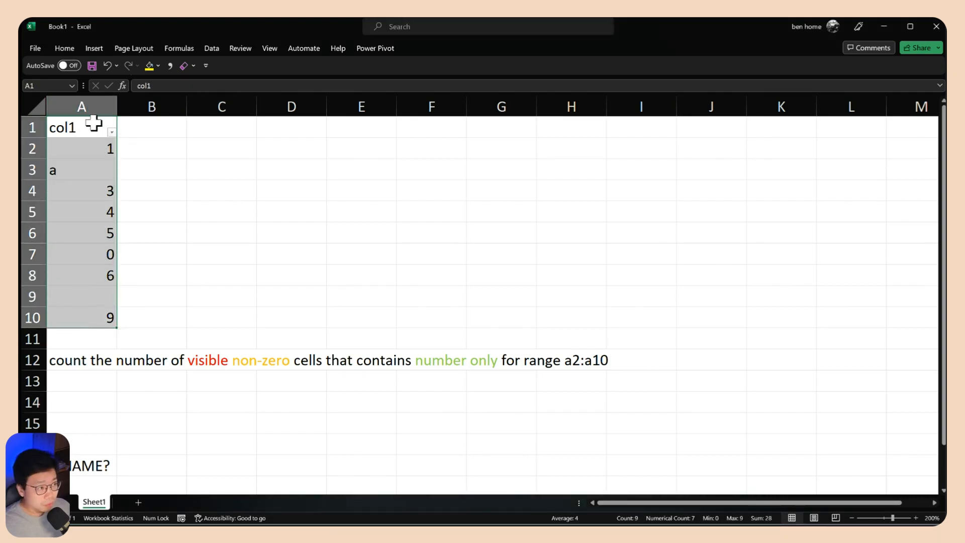
{"action": "key", "text": "ctrl+shift+l"}
{"action": "left_click", "coordinate": [112, 131]}
{"action": "left_click", "coordinate": [57, 275]}
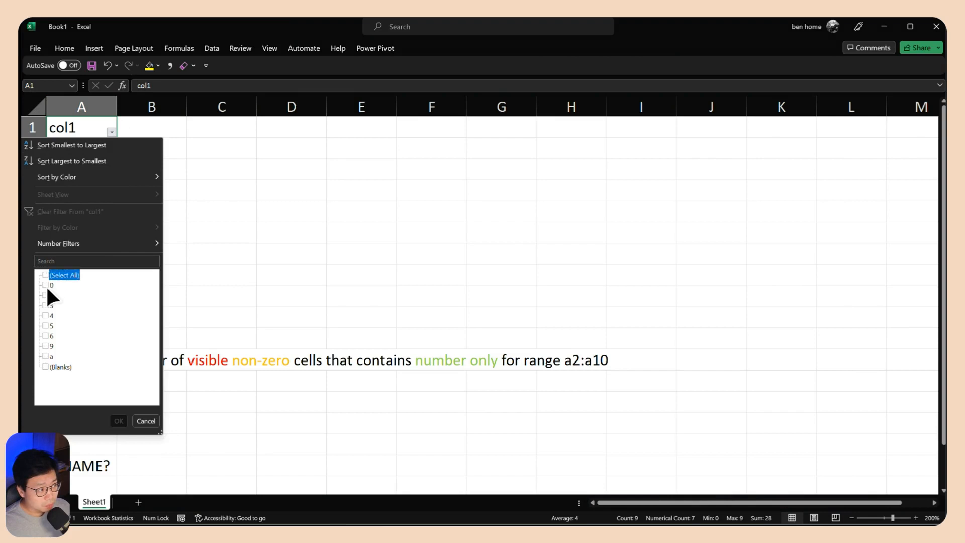
{"action": "left_click", "coordinate": [46, 275]}
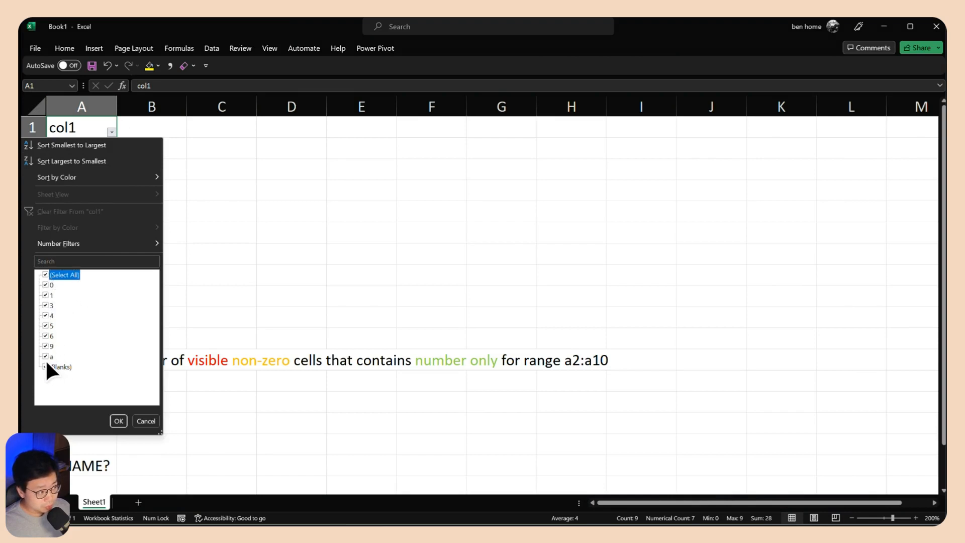
{"action": "left_click", "coordinate": [48, 326]}
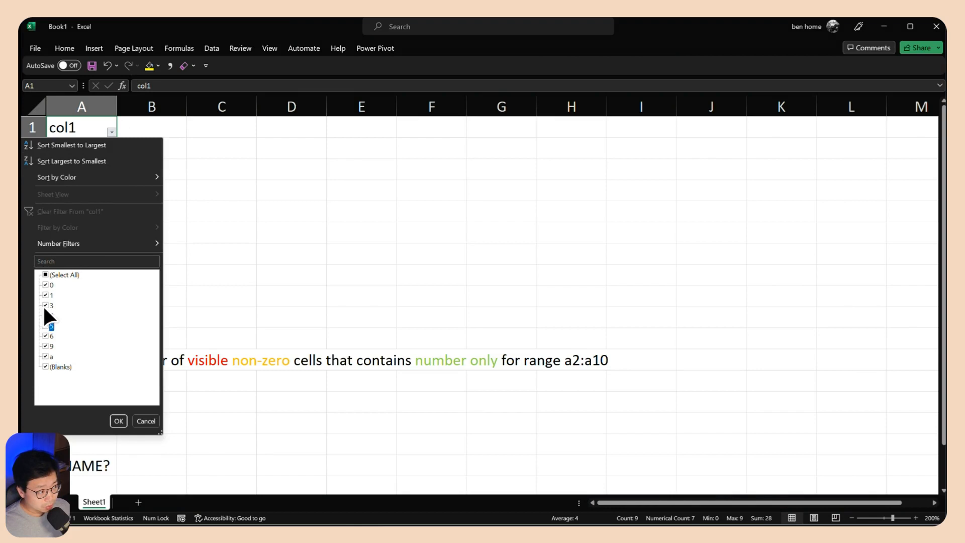
{"action": "left_click", "coordinate": [44, 335]}
{"action": "left_click", "coordinate": [119, 421]}
Count the visible non-zero numbers in column A by hand and enter 3 as the expected answer in B11
{"action": "left_click", "coordinate": [221, 254]}
{"action": "left_click", "coordinate": [147, 276]}
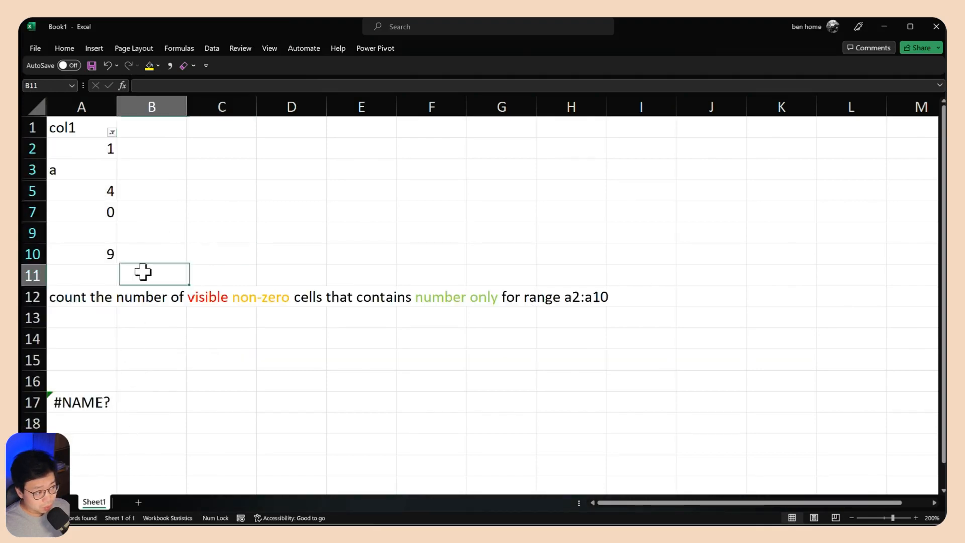
{"action": "left_click", "coordinate": [95, 255]}
{"action": "left_click", "coordinate": [102, 191]}
{"action": "left_click", "coordinate": [102, 157]}
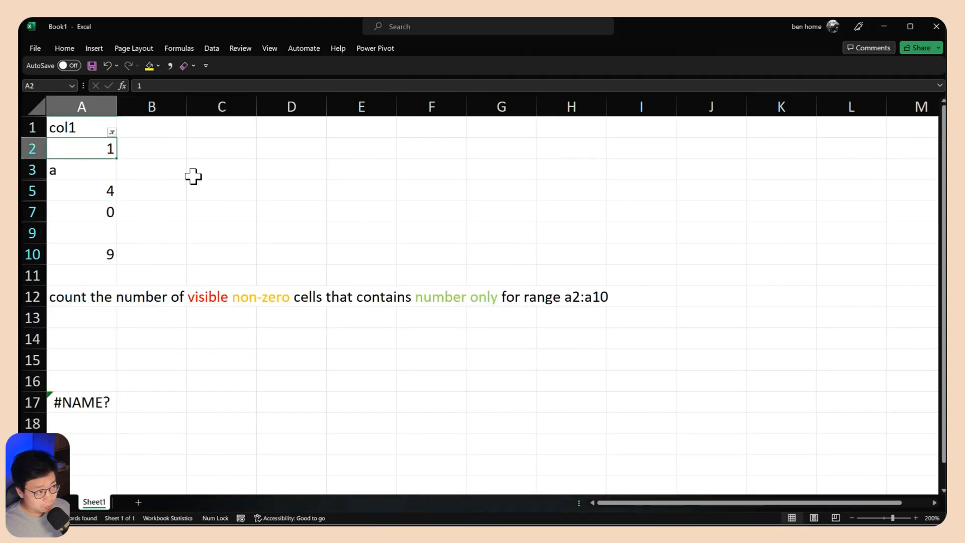
{"action": "left_click", "coordinate": [170, 274]}
{"action": "type", "text": "3"}
{"action": "key", "text": "Return"}
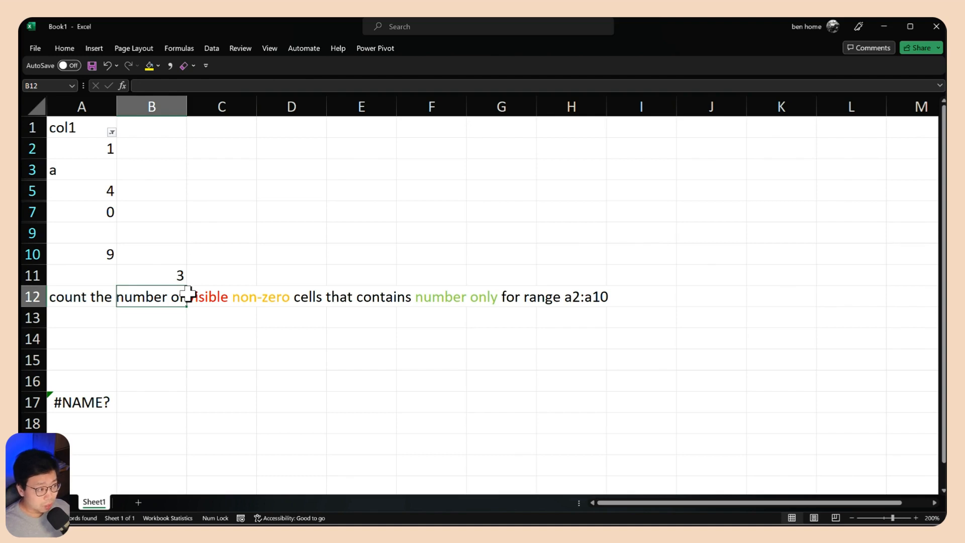
{"action": "left_click", "coordinate": [98, 215]}
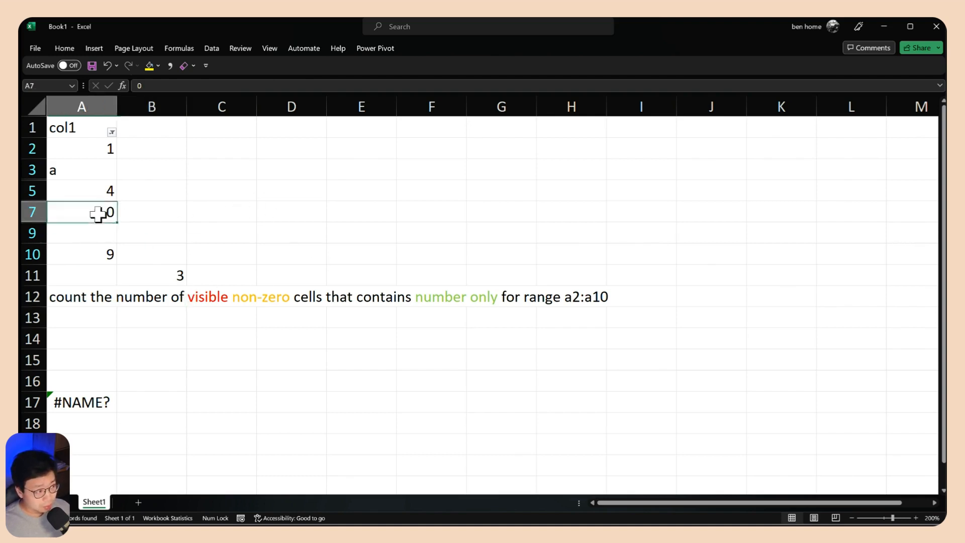
{"action": "left_click_drag", "start_coordinate": [98, 215], "coordinate": [96, 226]}
{"action": "left_click", "coordinate": [71, 170]}
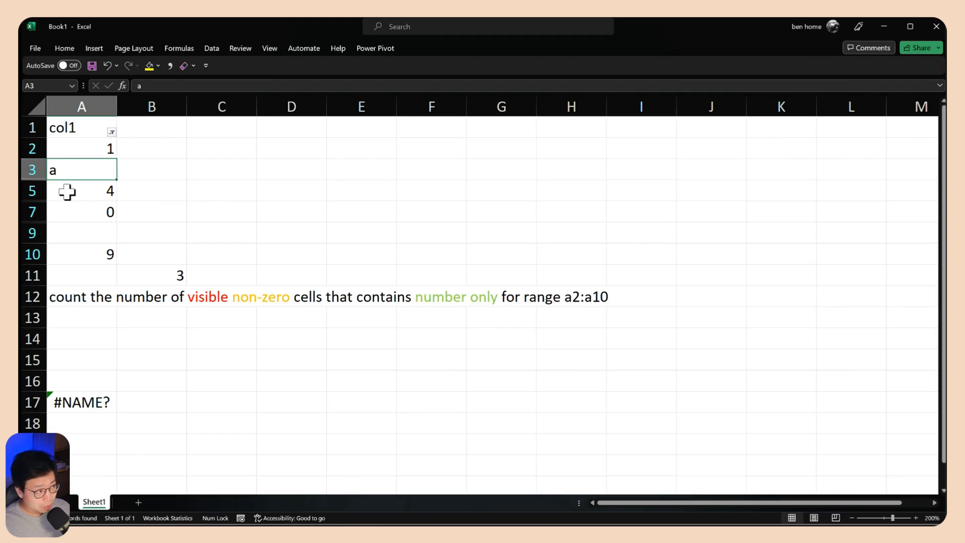
{"action": "mouse_move", "coordinate": [30, 190]}
{"action": "left_mouse_down"}
{"action": "mouse_move", "coordinate": [31, 206]}
{"action": "mouse_move", "coordinate": [29, 197]}
{"action": "left_mouse_up"}
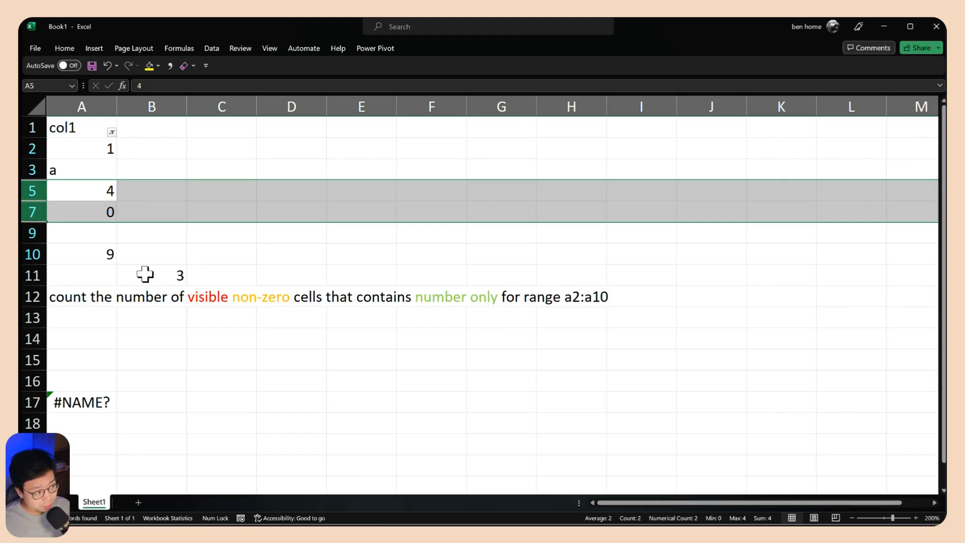
{"action": "left_click", "coordinate": [100, 296]}
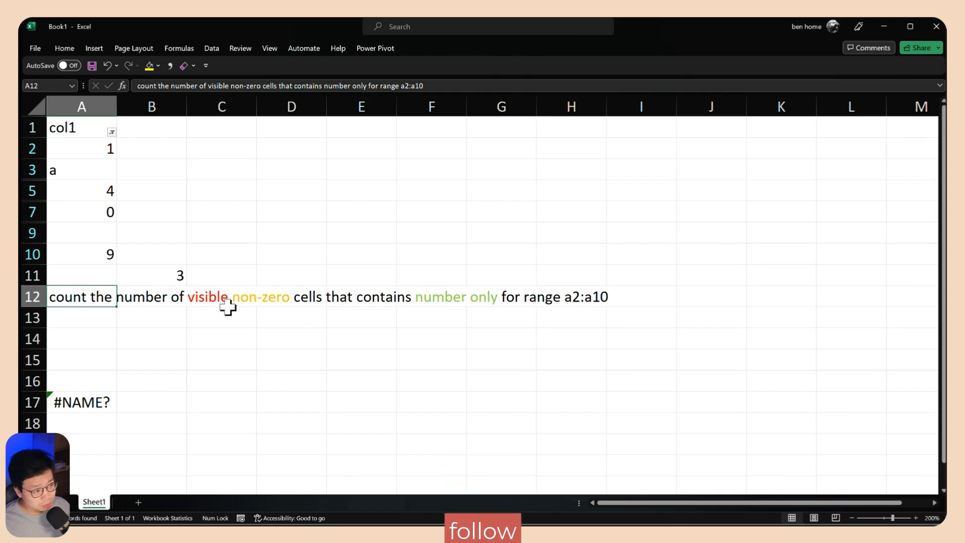
Clear the filter from the col1 column so that all rows are shown
{"action": "left_click", "coordinate": [112, 132]}
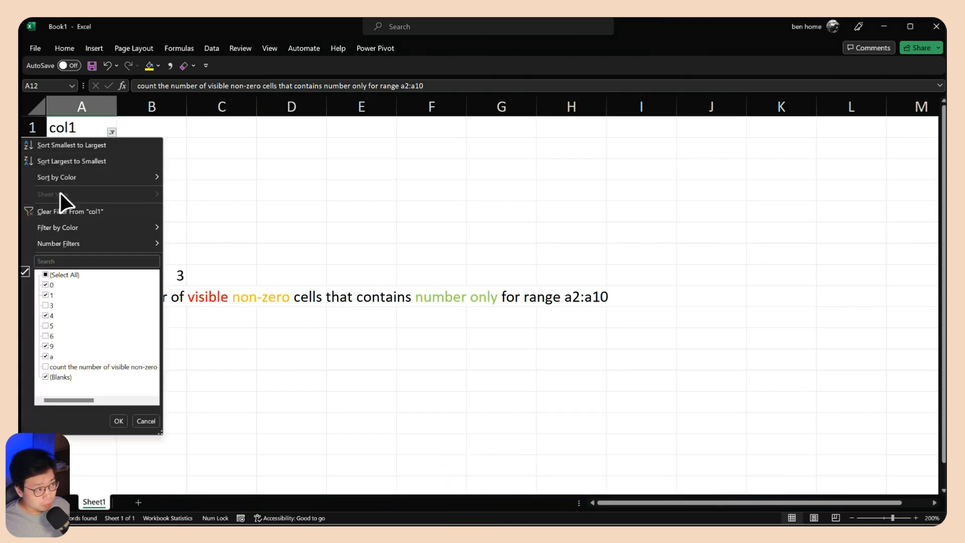
{"action": "left_click", "coordinate": [62, 211]}
{"action": "left_click", "coordinate": [245, 259]}
{"action": "left_click", "coordinate": [97, 357]}
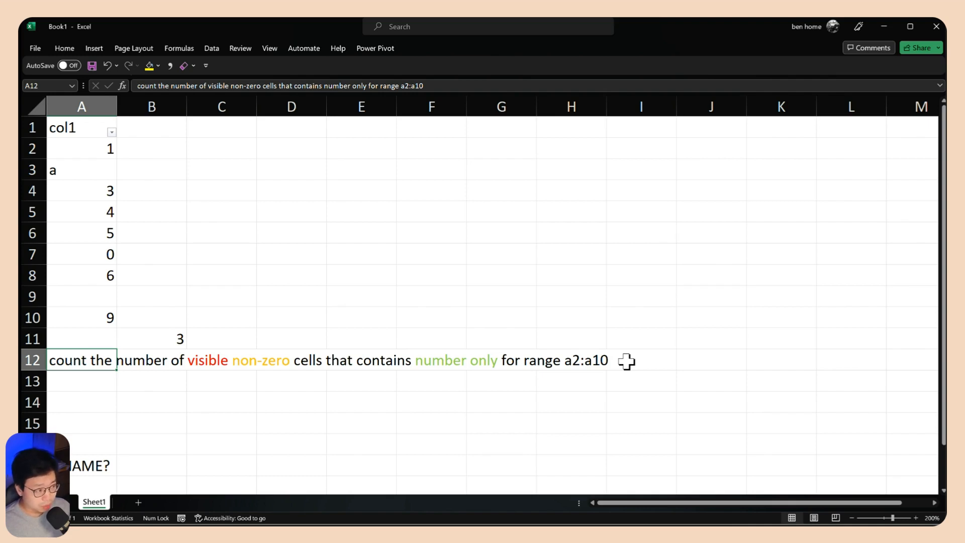
{"action": "left_click", "coordinate": [179, 335]}
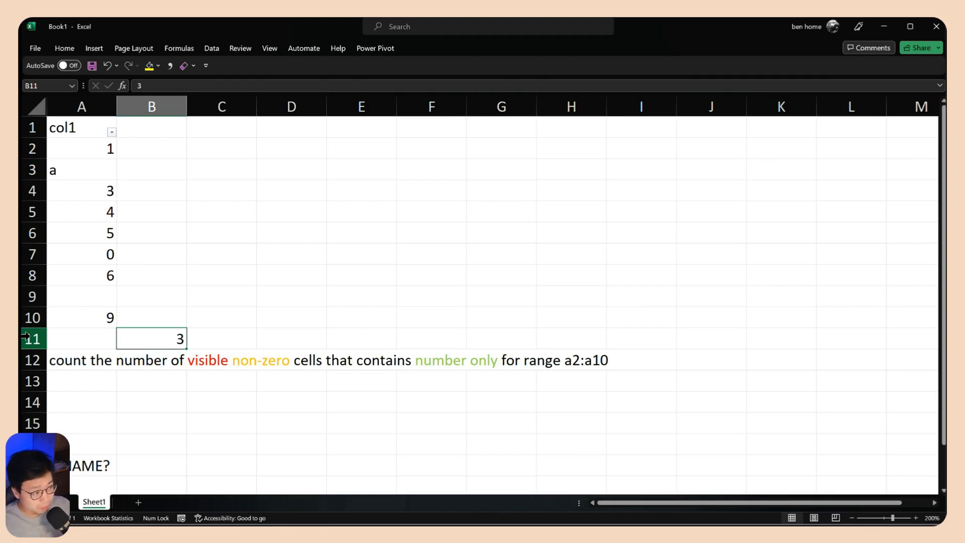
{"action": "left_click", "coordinate": [203, 363]}
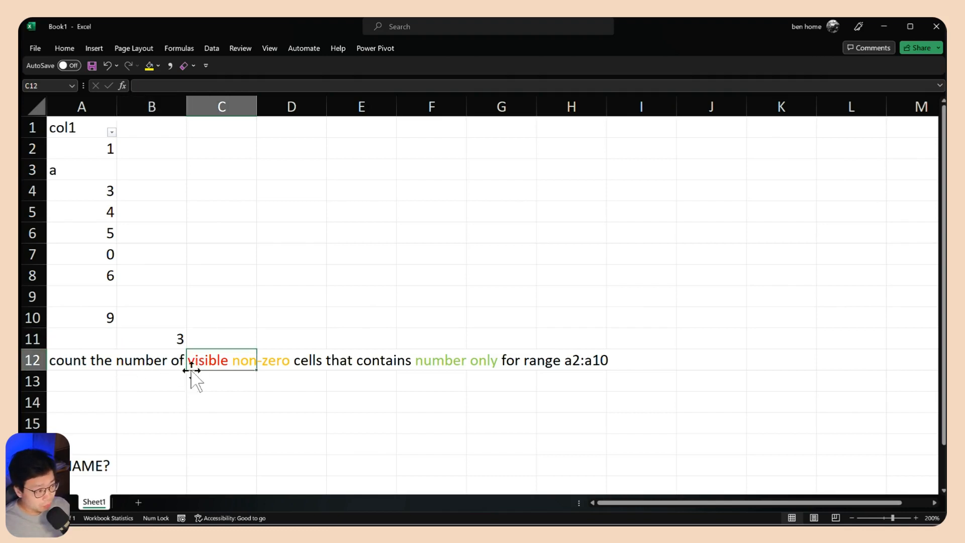
{"action": "left_click", "coordinate": [79, 402]}
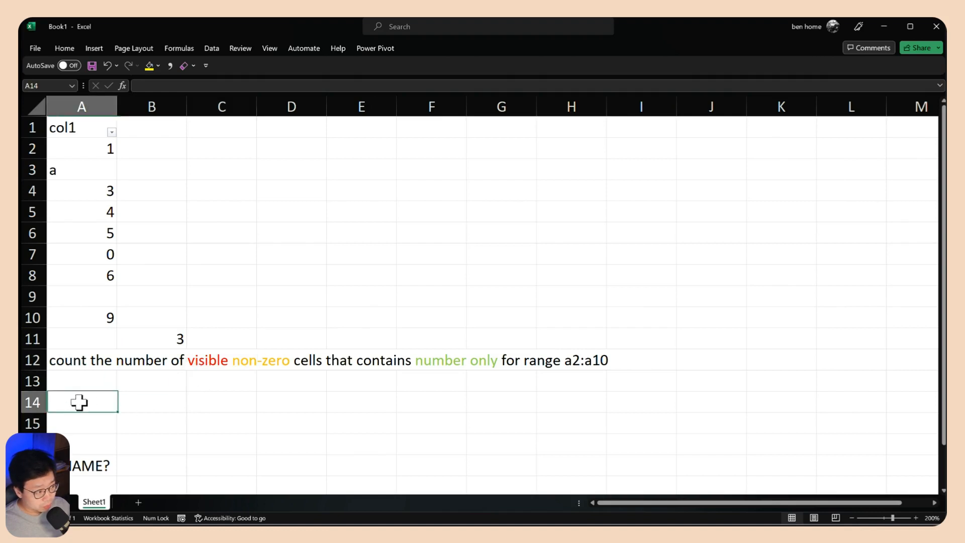
{"action": "type", "text": "="}
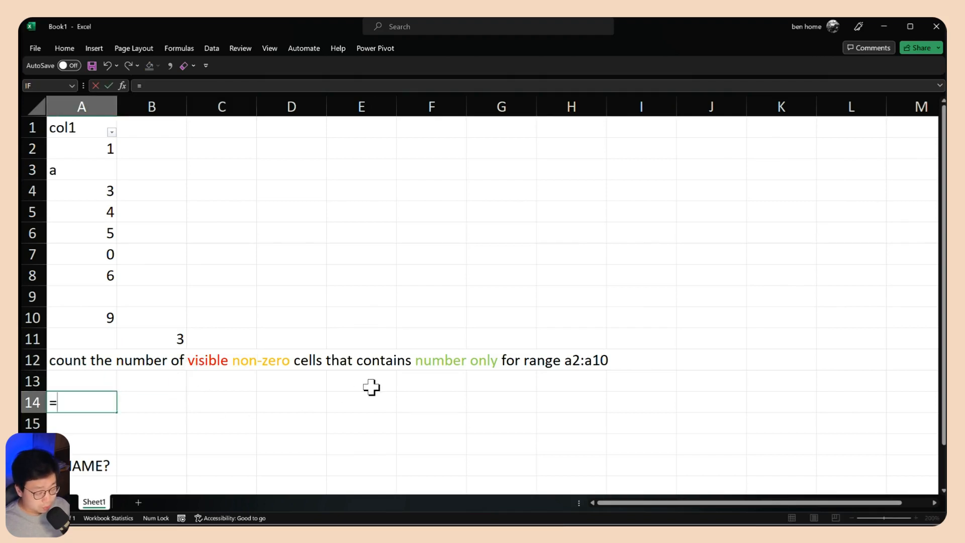
{"action": "type", "text": "sub"}
{"action": "key", "text": "Down"}
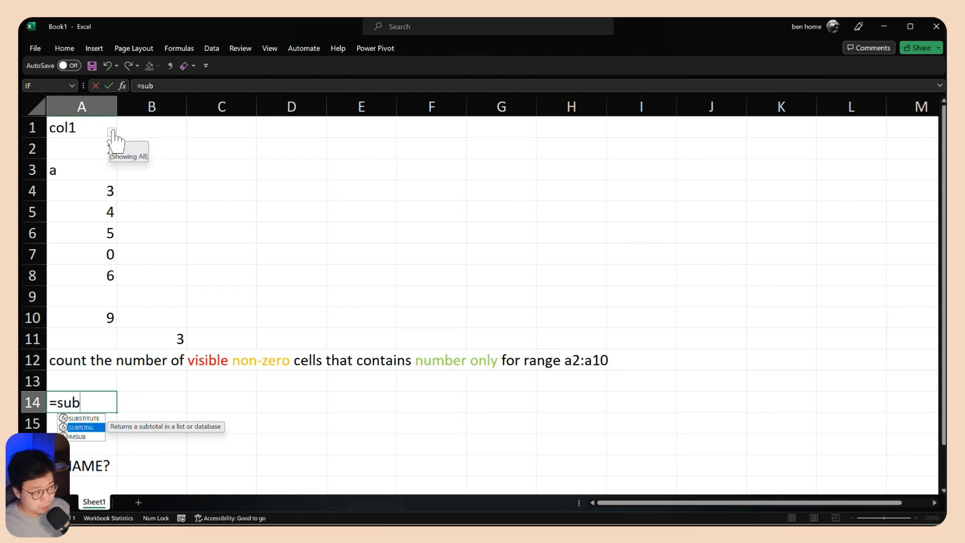
{"action": "key", "text": "Escape"}
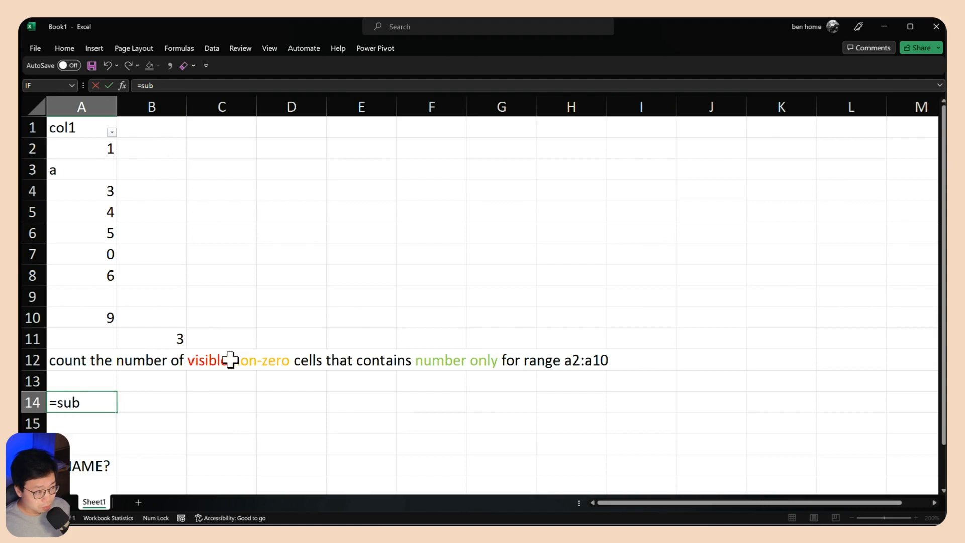
{"action": "key", "text": "Escape"}
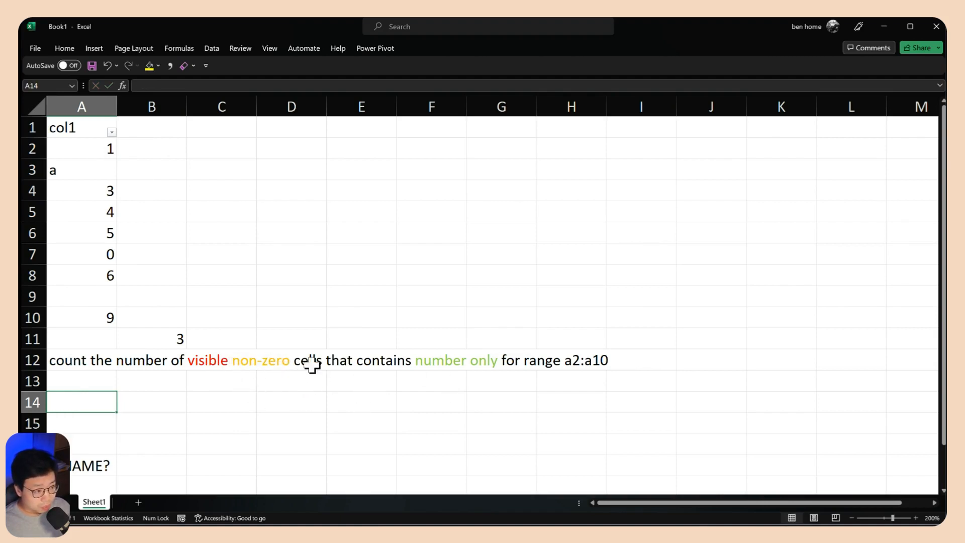
Fill cell C14 with the standard orange color to match the non-zero condition in the task text
{"action": "left_click", "coordinate": [222, 145]}
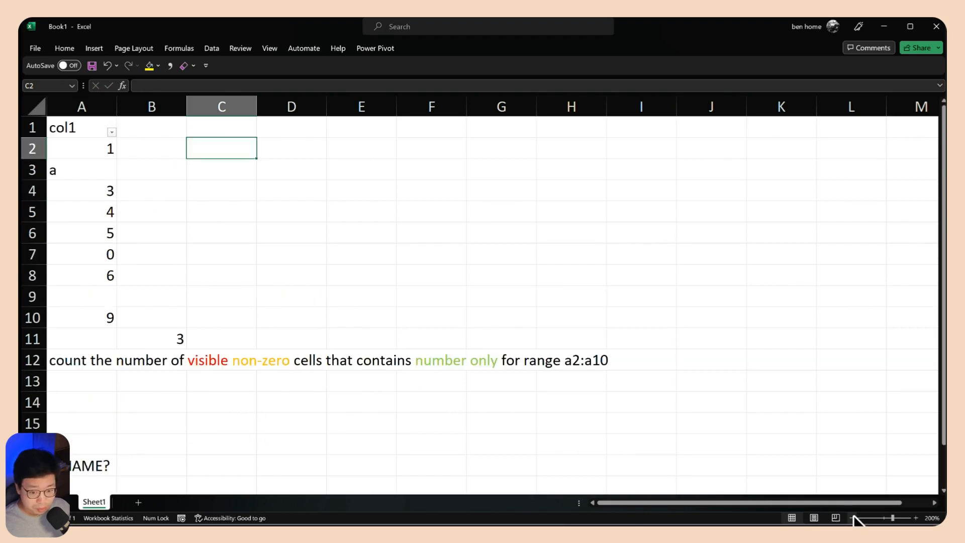
{"action": "left_click", "coordinate": [852, 518]}
{"action": "left_click", "coordinate": [852, 518]}
{"action": "left_click", "coordinate": [852, 518]}
{"action": "left_click", "coordinate": [97, 125]}
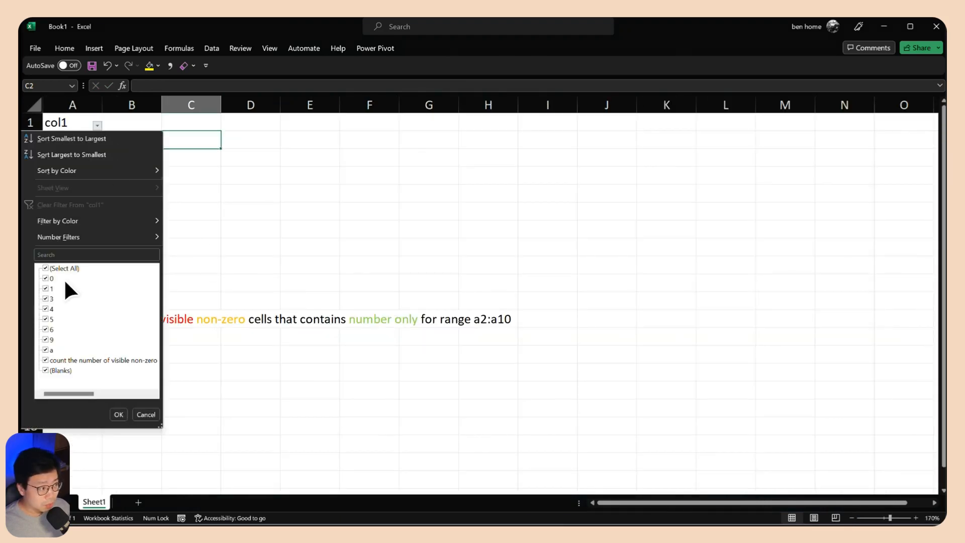
{"action": "key", "text": "Escape"}
{"action": "left_click", "coordinate": [203, 348]}
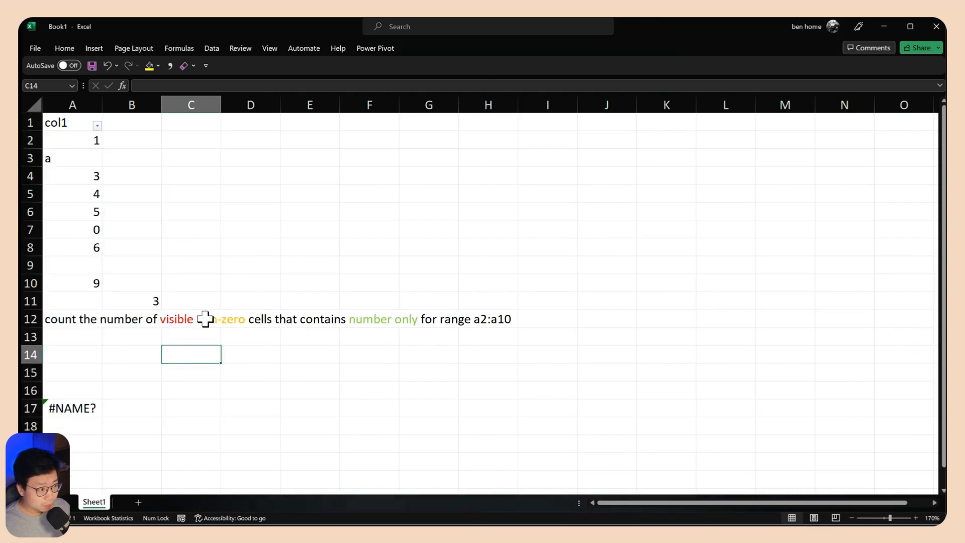
{"action": "left_click", "coordinate": [158, 65]}
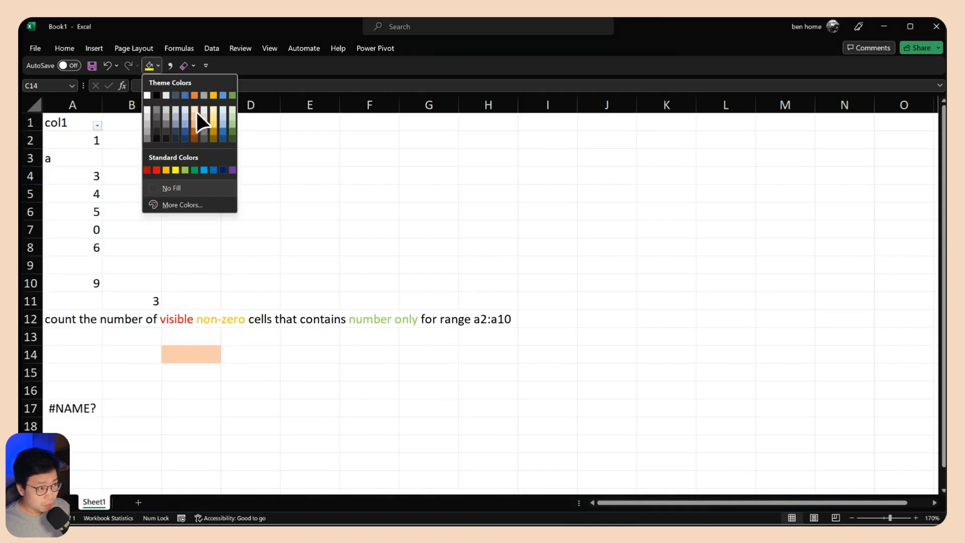
{"action": "left_click", "coordinate": [166, 169]}
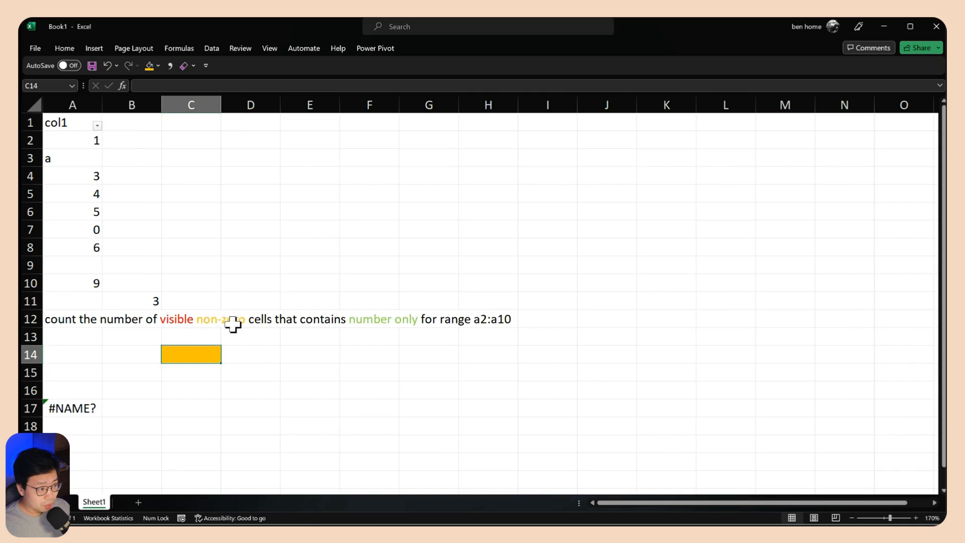
{"action": "left_click", "coordinate": [191, 376]}
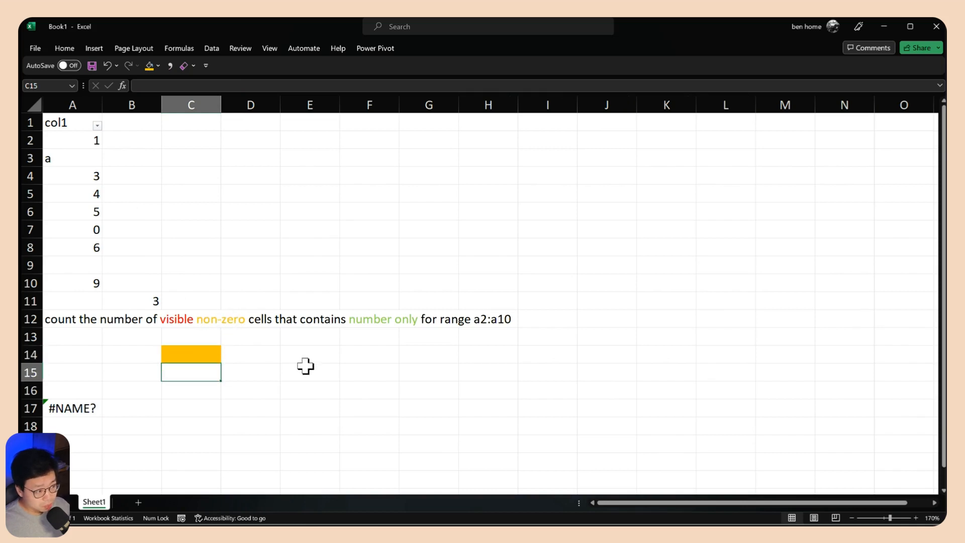
{"action": "type", "text": "="}
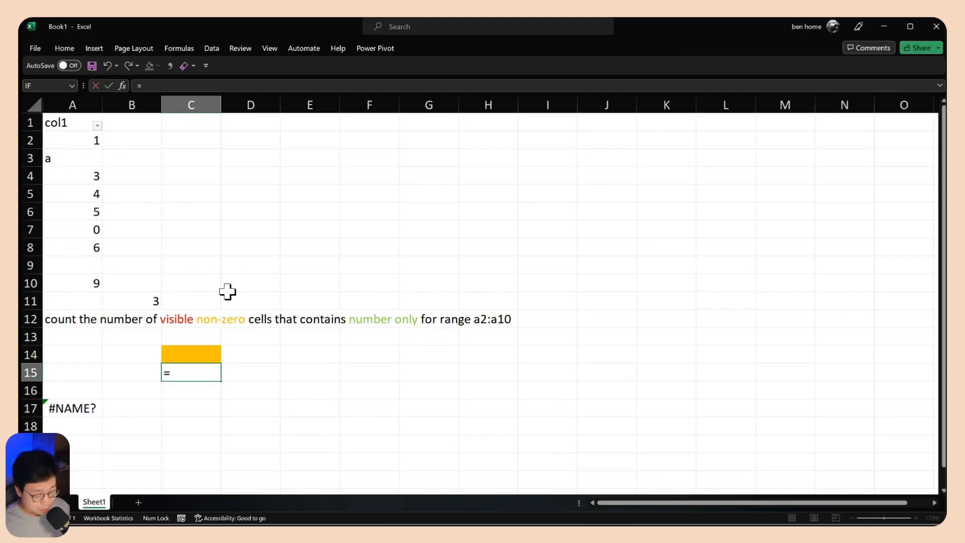
{"action": "key", "text": "Escape"}
Name the range A2:A10 sample_1 and list its values from C15 downward with the formula =sample_1
{"action": "left_click_drag", "start_coordinate": [83, 282], "coordinate": [88, 137]}
{"action": "left_click", "coordinate": [35, 86]}
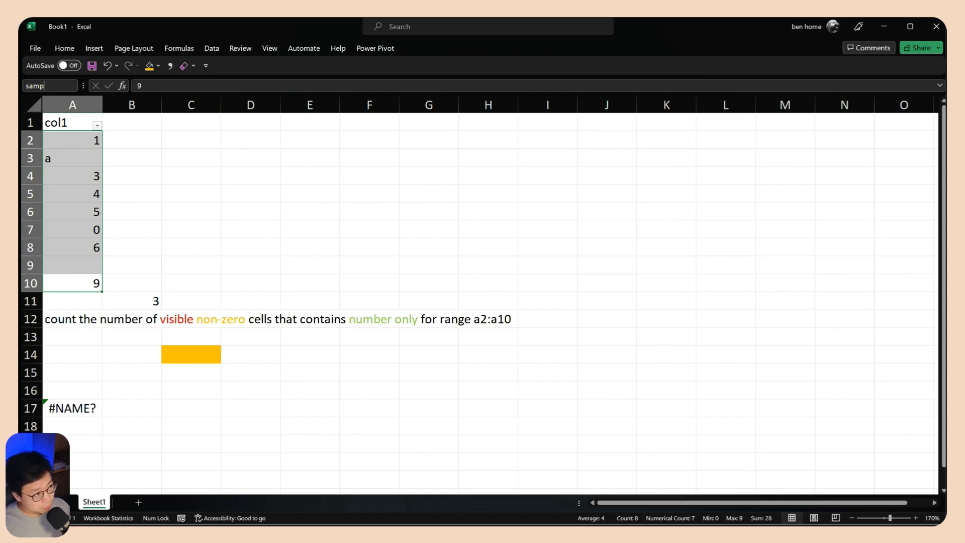
{"action": "left_click", "coordinate": [185, 371]}
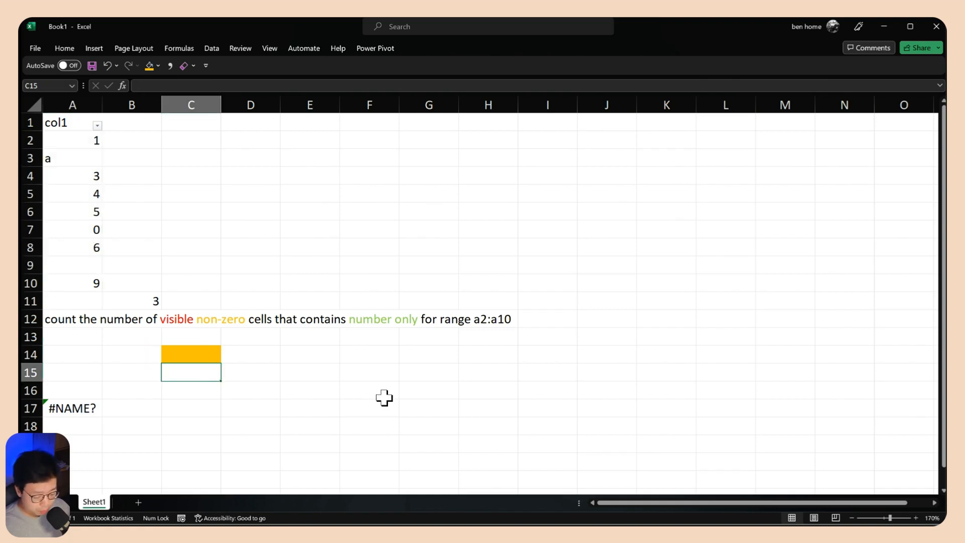
{"action": "type", "text": "=samp"}
{"action": "key", "text": "Tab"}
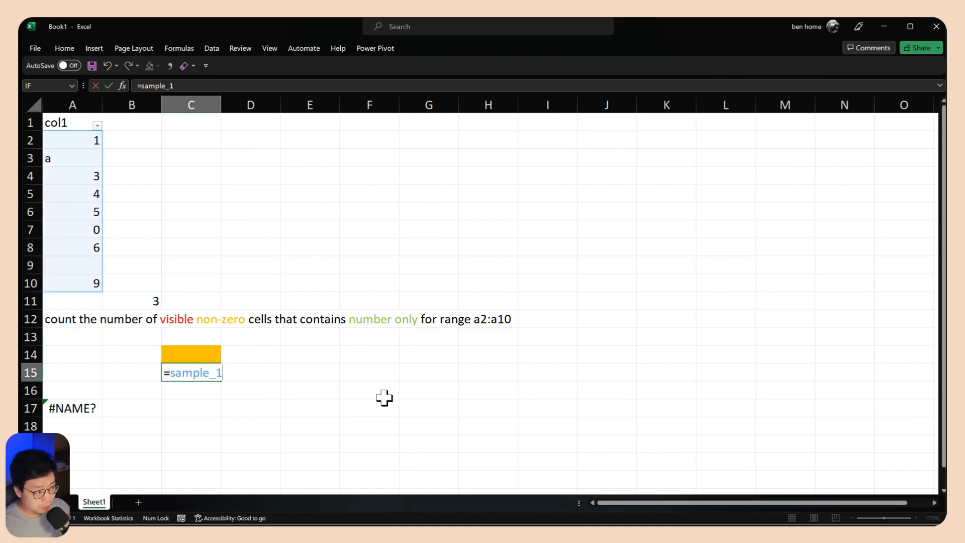
{"action": "key", "text": "Return"}
{"action": "scroll", "coordinate": [347, 369], "scroll_direction": "down", "scroll_amount": 1}
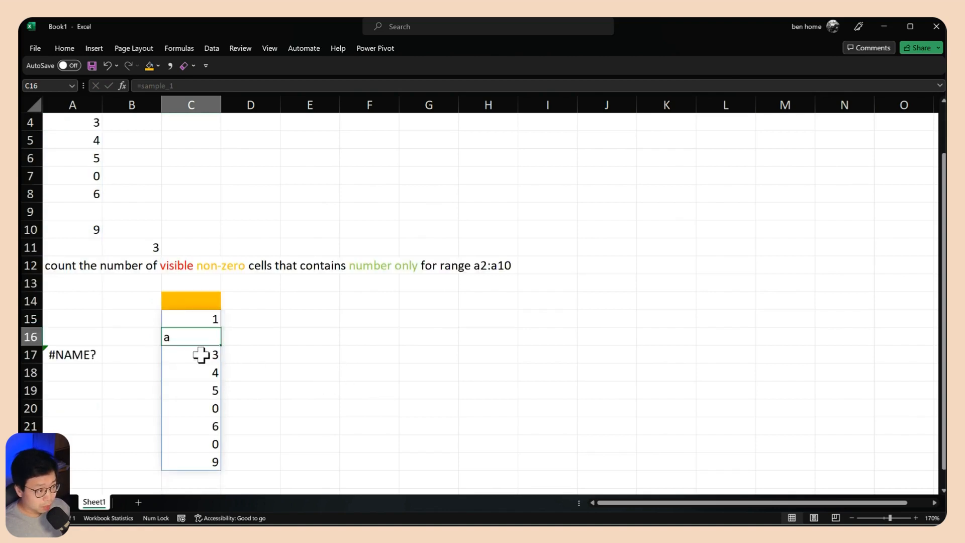
{"action": "scroll", "coordinate": [101, 258], "scroll_direction": "up", "scroll_amount": 1}
Change the formula in C15 to =sample_1<>0 and review the resulting array below the orange cell
{"action": "left_click", "coordinate": [206, 372]}
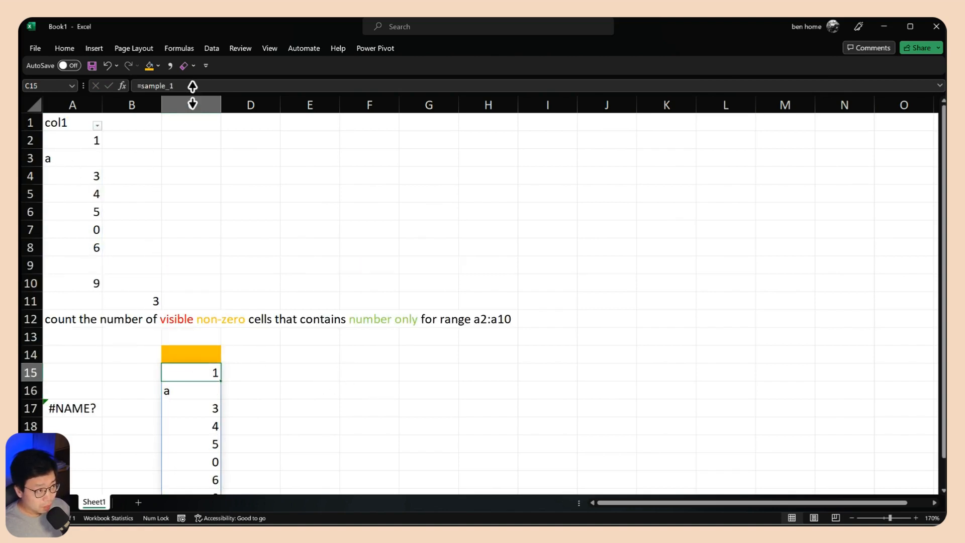
{"action": "left_click", "coordinate": [195, 86]}
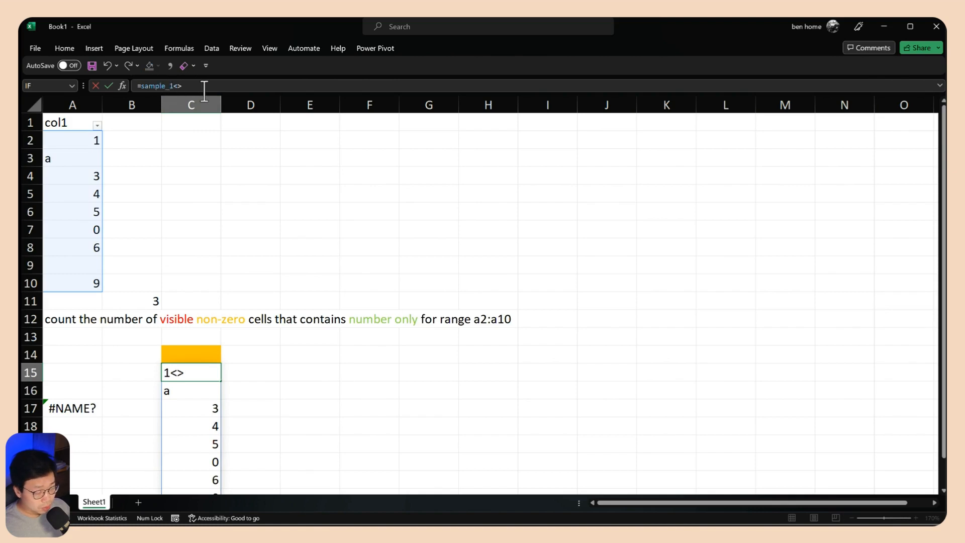
{"action": "type", "text": "0"}
{"action": "key", "text": "Return"}
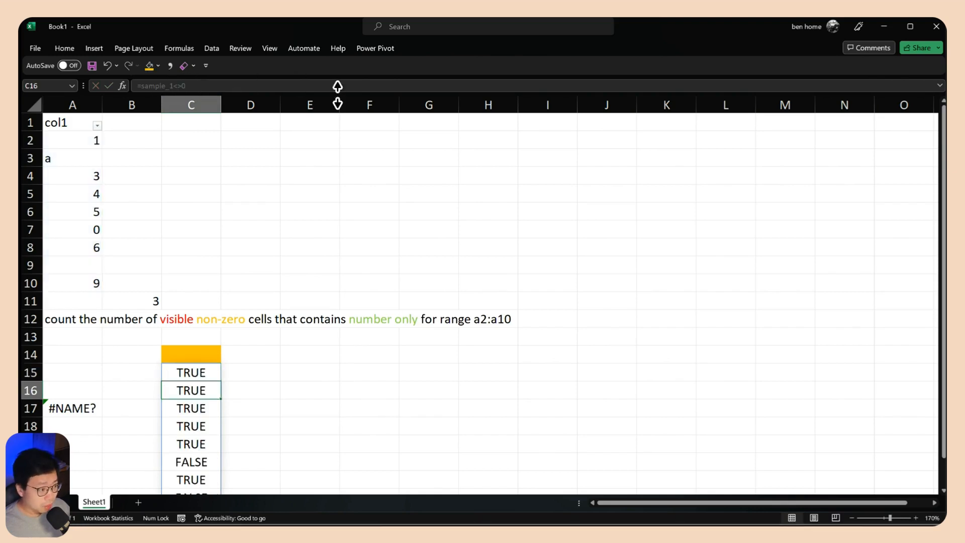
{"action": "scroll", "coordinate": [257, 366], "scroll_direction": "down", "scroll_amount": 2}
{"action": "left_click_drag", "start_coordinate": [203, 265], "coordinate": [201, 422]}
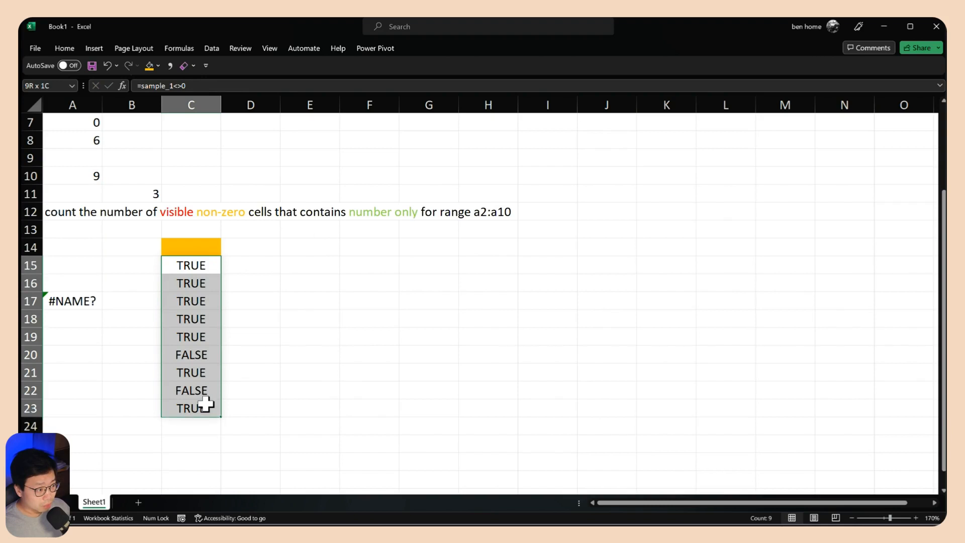
Change the formula in C15 to =--(sample_1<>0) so the logical results become ones and zeros
{"action": "scroll", "coordinate": [204, 400], "scroll_direction": "up", "scroll_amount": 2}
{"action": "left_click", "coordinate": [143, 85]}
{"action": "left_click_drag", "start_coordinate": [143, 85], "coordinate": [205, 86]}
{"action": "key", "text": "ctrl+c"}
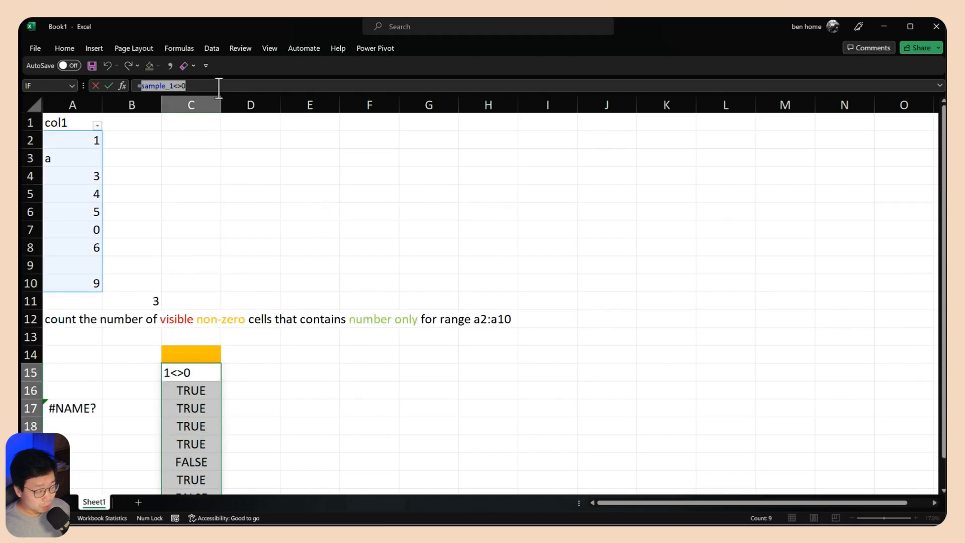
{"action": "key", "text": "BackSpace"}
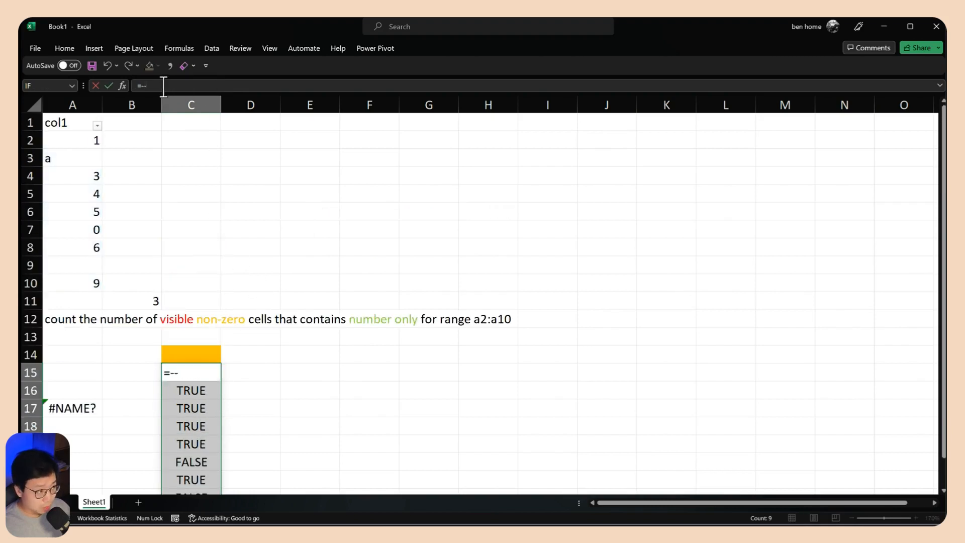
{"action": "type", "text": "--("}
{"action": "key", "text": "ctrl+v"}
{"action": "type", "text": ")"}
{"action": "key", "text": "Return"}
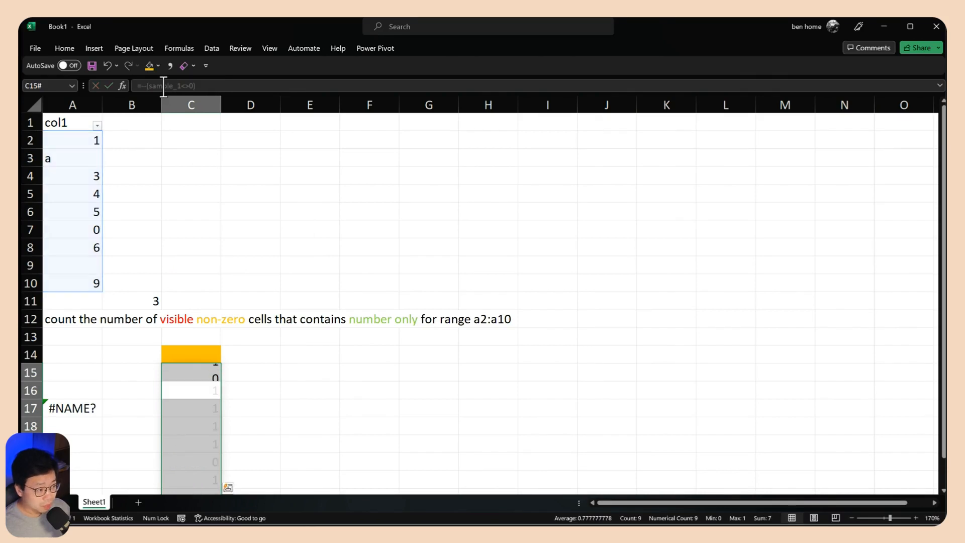
{"action": "scroll", "coordinate": [207, 318], "scroll_direction": "down", "scroll_amount": 1}
{"action": "left_click", "coordinate": [194, 318]}
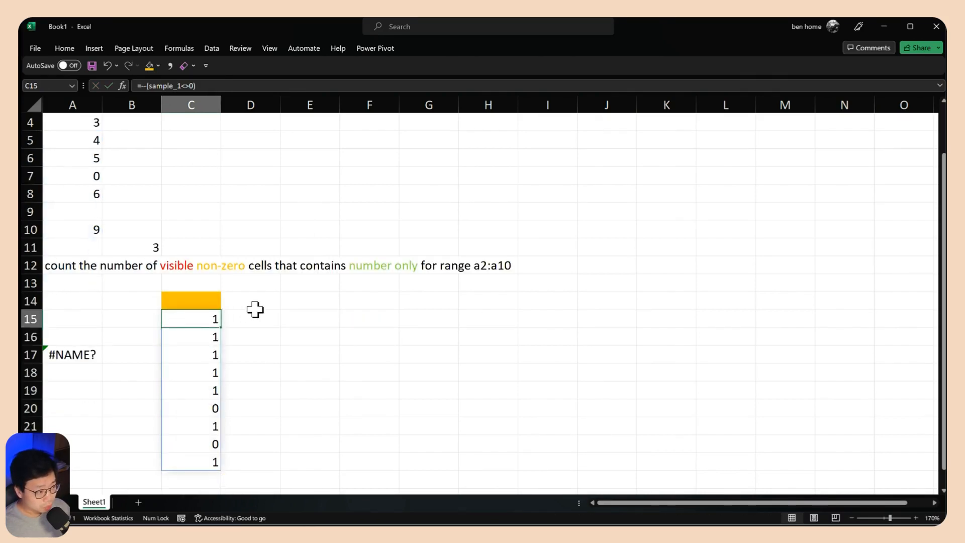
Enter the header non-zero in the orange cell C14
{"action": "scroll", "coordinate": [252, 309], "scroll_direction": "up", "scroll_amount": 1}
{"action": "left_click", "coordinate": [853, 518]}
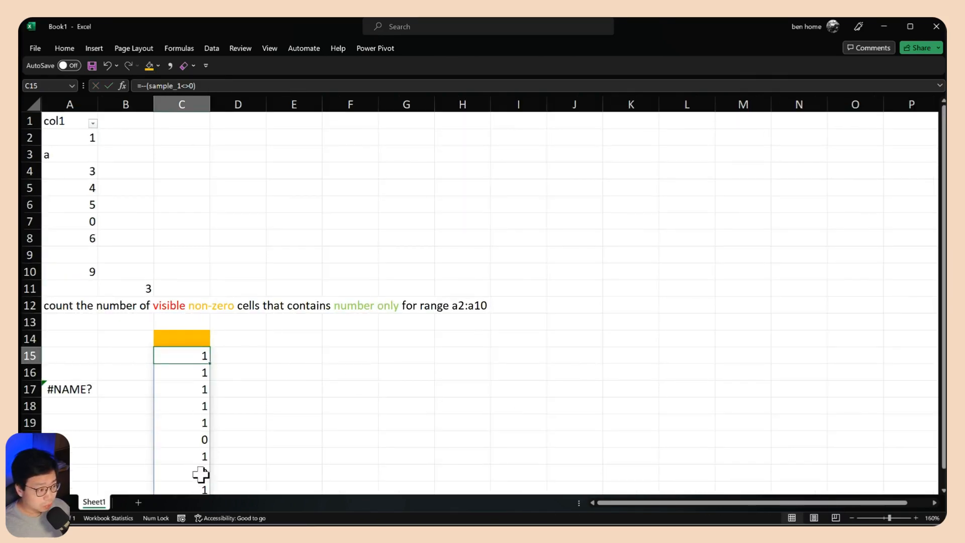
{"action": "left_click", "coordinate": [176, 332]}
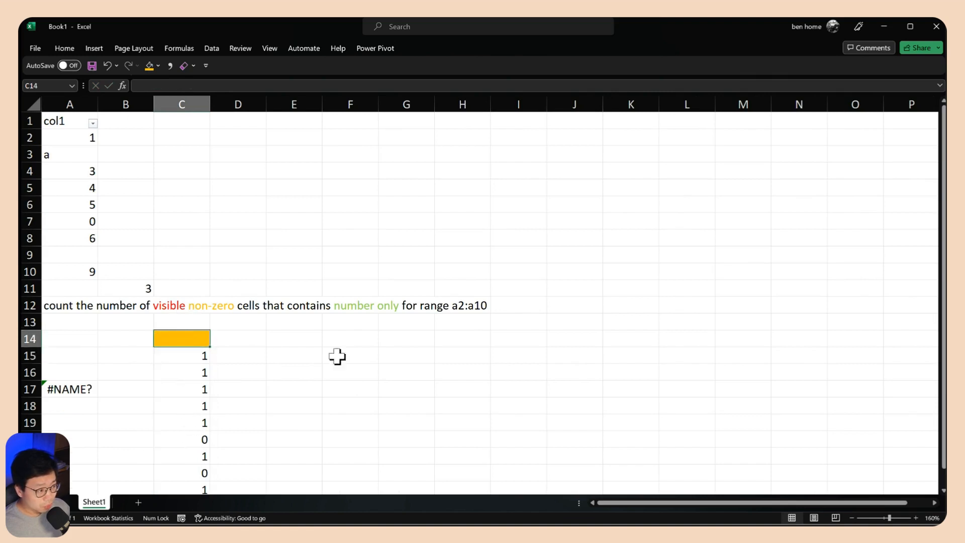
{"action": "type", "text": "non-zero"}
{"action": "key", "text": "Return"}
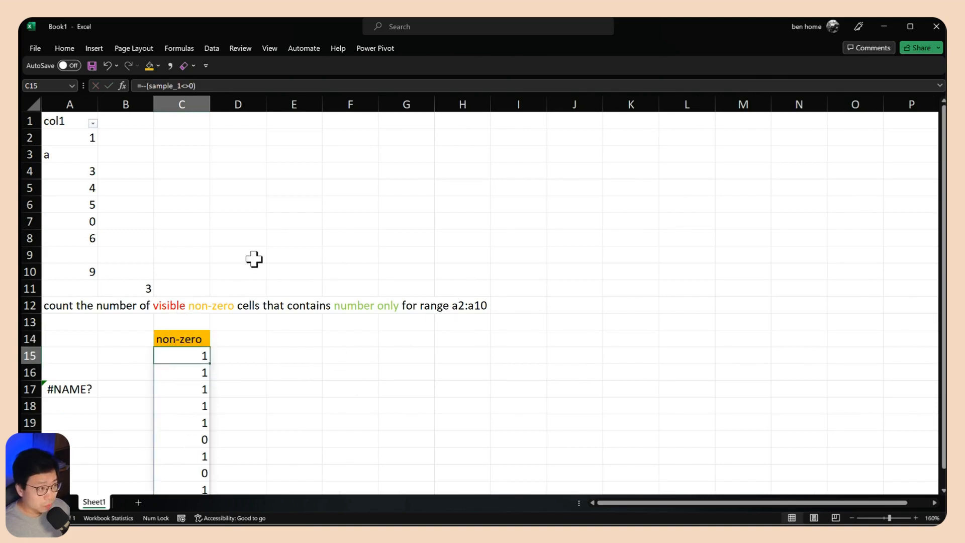
Compare the source values in column A with the non-zero results and check the remaining conditions in the task text
{"action": "left_click", "coordinate": [73, 136]}
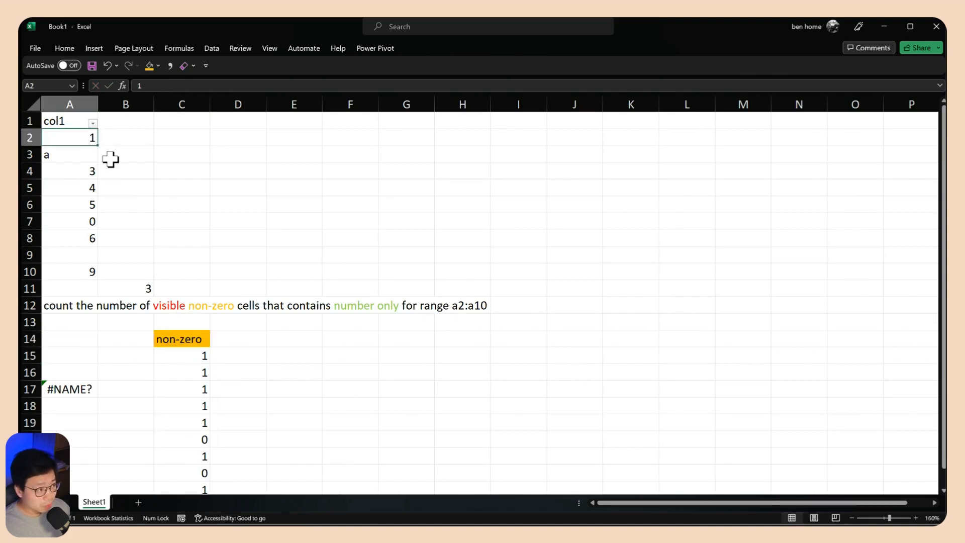
{"action": "left_click", "coordinate": [78, 156]}
{"action": "left_click", "coordinate": [64, 221]}
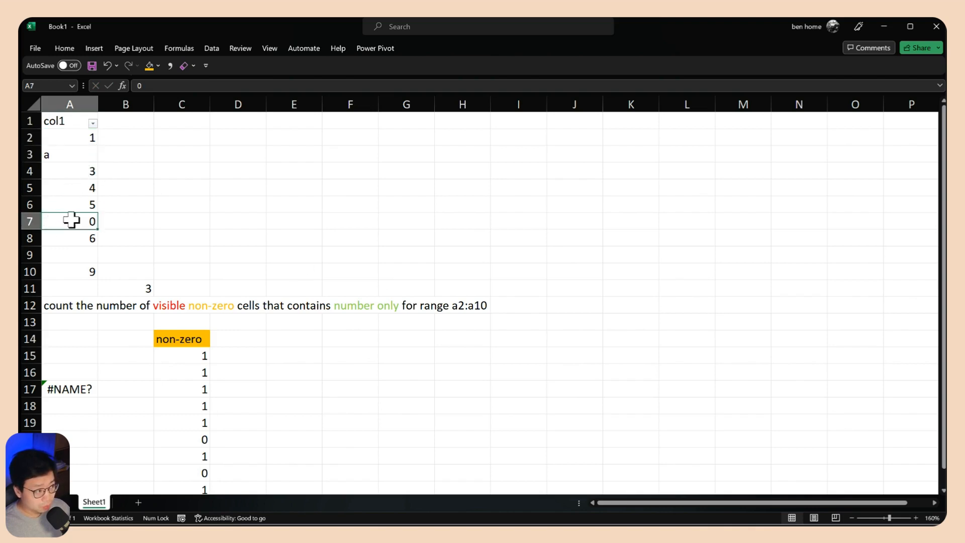
{"action": "left_click", "coordinate": [186, 438]}
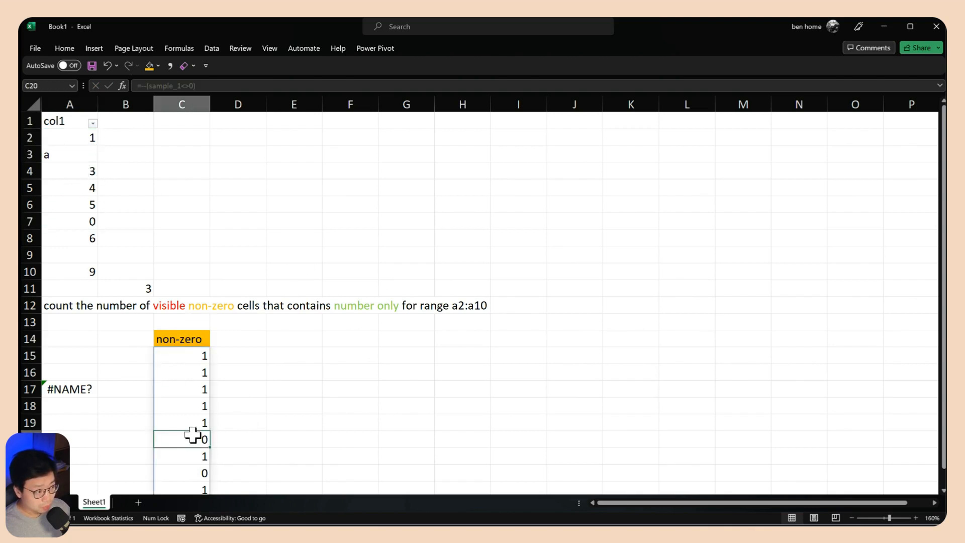
{"action": "left_click", "coordinate": [190, 338]}
{"action": "left_click", "coordinate": [186, 355]}
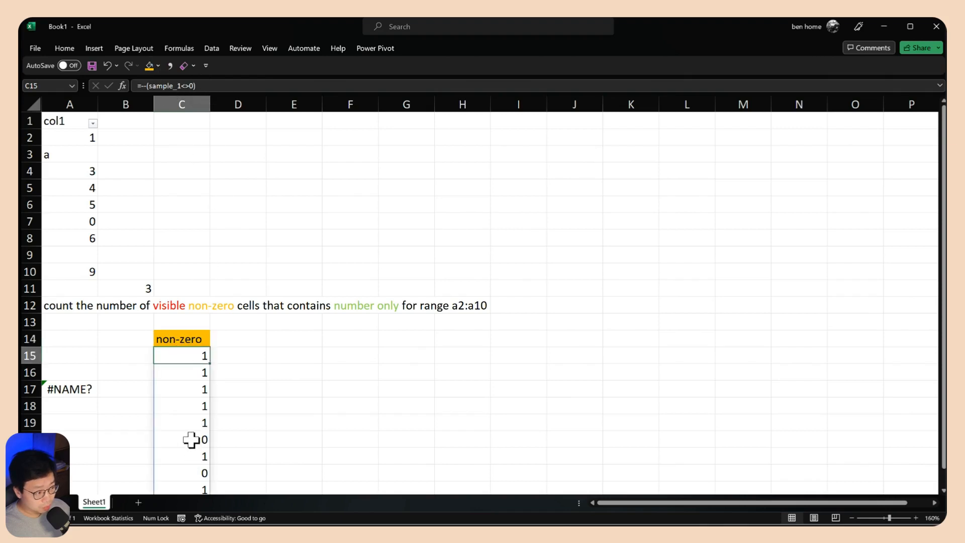
{"action": "left_click", "coordinate": [193, 336]}
{"action": "left_click", "coordinate": [216, 308]}
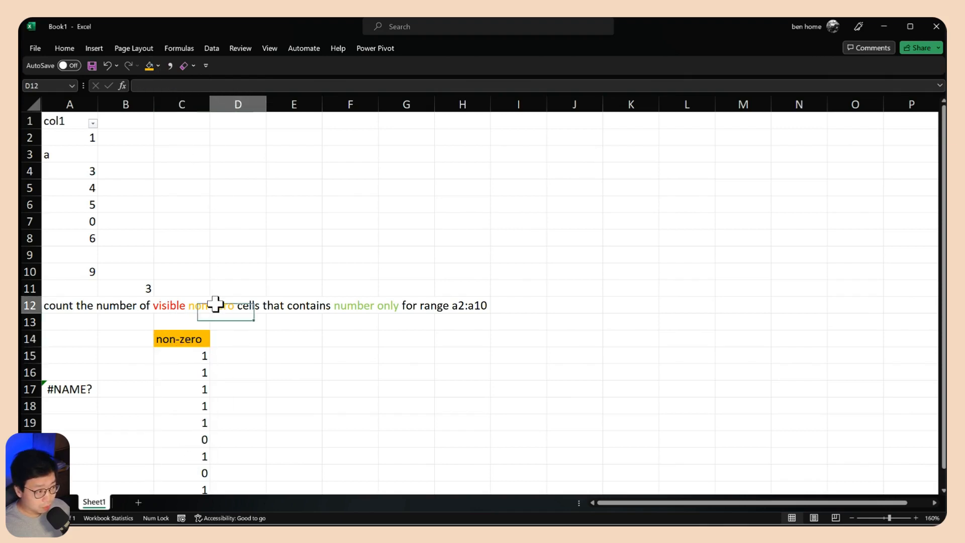
{"action": "left_click", "coordinate": [199, 306]}
{"action": "left_click", "coordinate": [352, 301]}
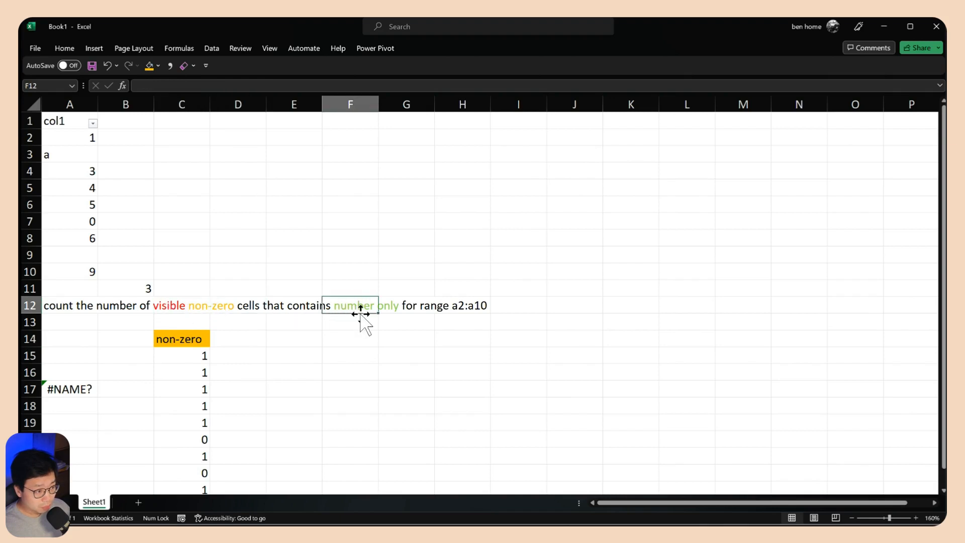
Fill D14 with light green and enter the formula =ISNUMBER(sample_1) in D15
{"action": "left_click", "coordinate": [235, 338]}
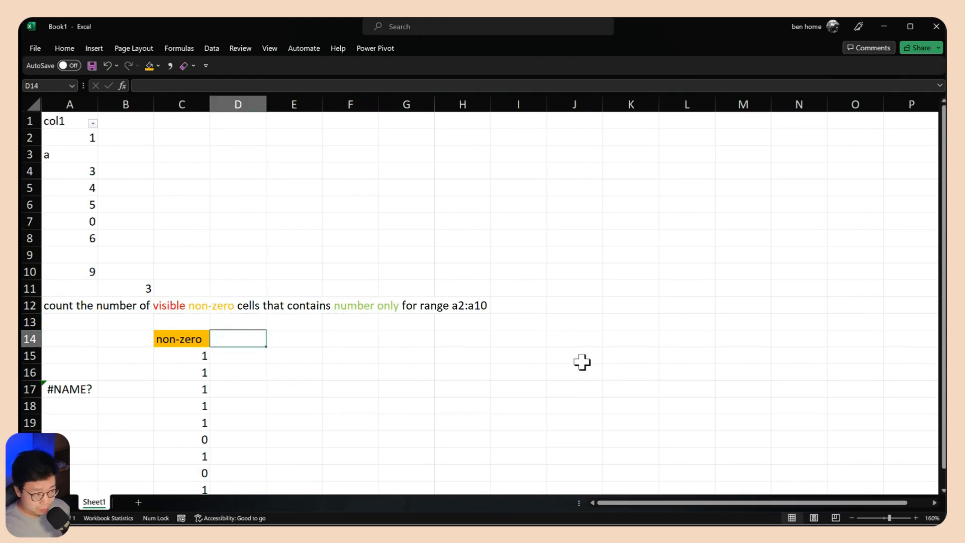
{"action": "left_click", "coordinate": [160, 67]}
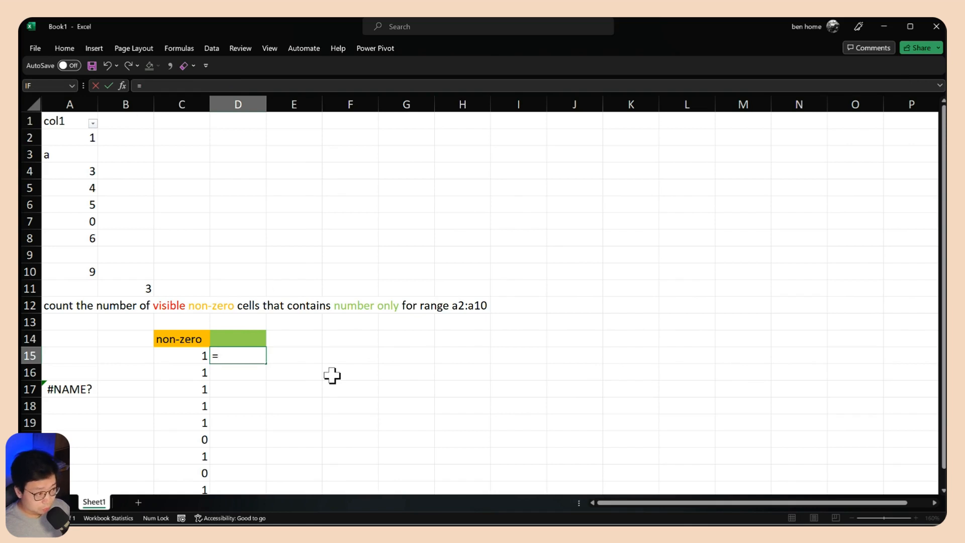
{"action": "type", "text": "sample_1"}
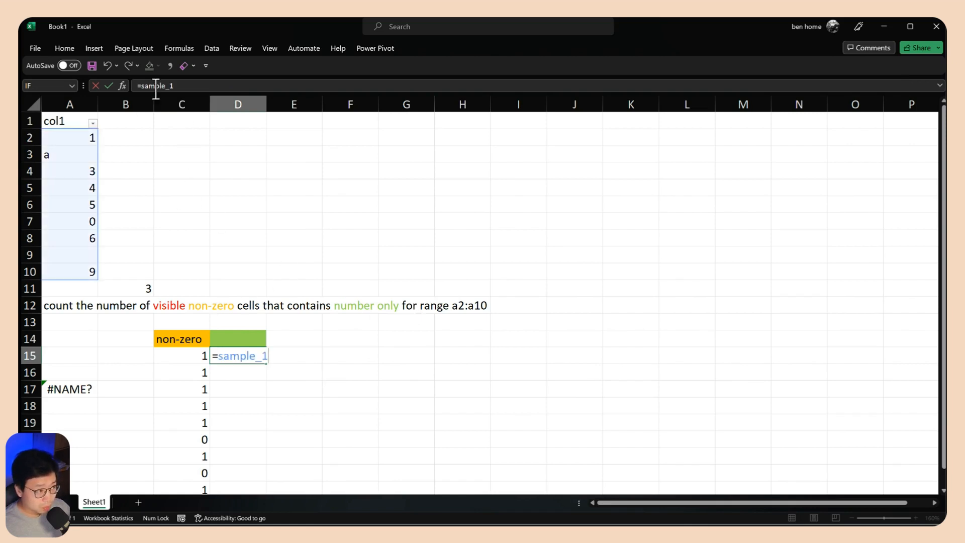
{"action": "left_click_drag", "start_coordinate": [219, 356], "coordinate": [274, 356]}
{"action": "key", "text": "ctrl+c"}
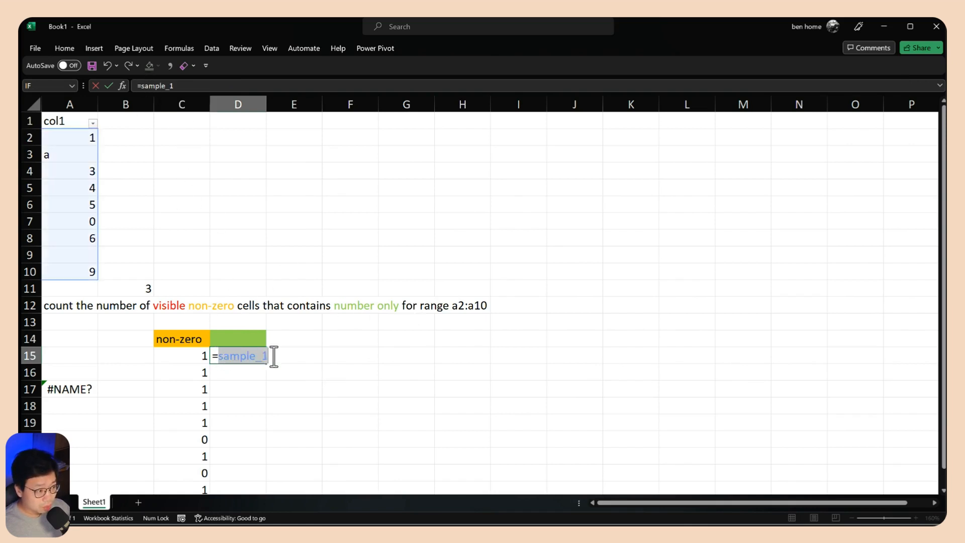
{"action": "key", "text": "BackSpace"}
{"action": "type", "text": "isnu"}
{"action": "key", "text": "Tab"}
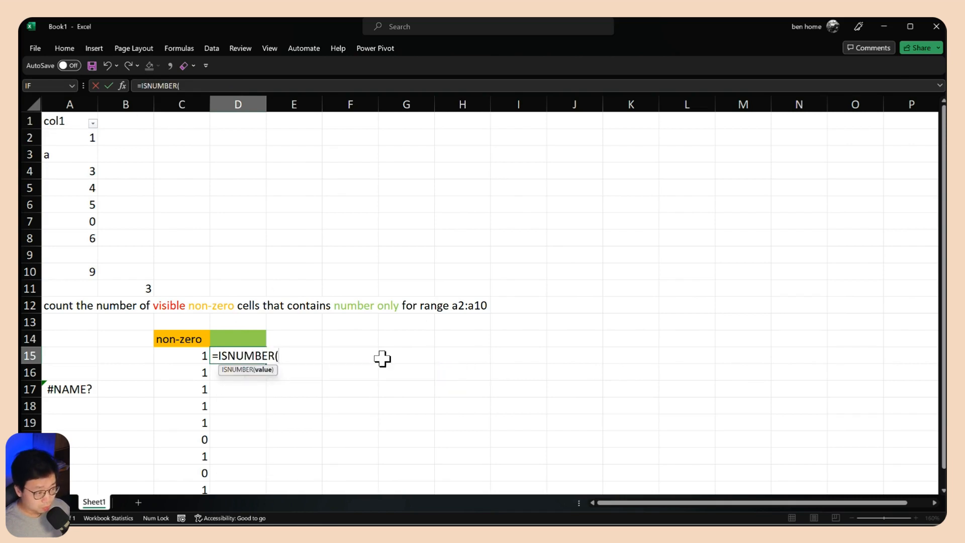
{"action": "key", "text": "ctrl+v"}
{"action": "type", "text": ")"}
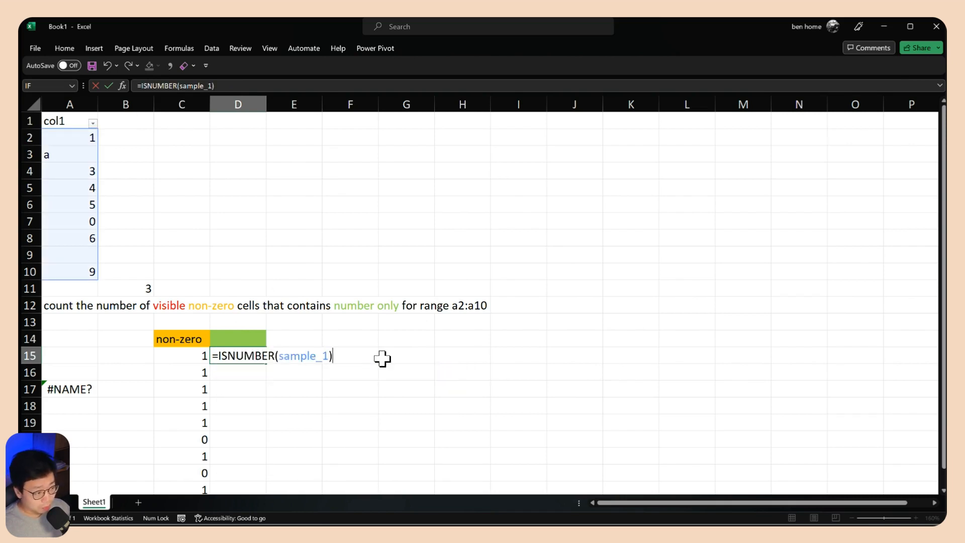
{"action": "key", "text": "Return"}
{"action": "left_click", "coordinate": [226, 355]}
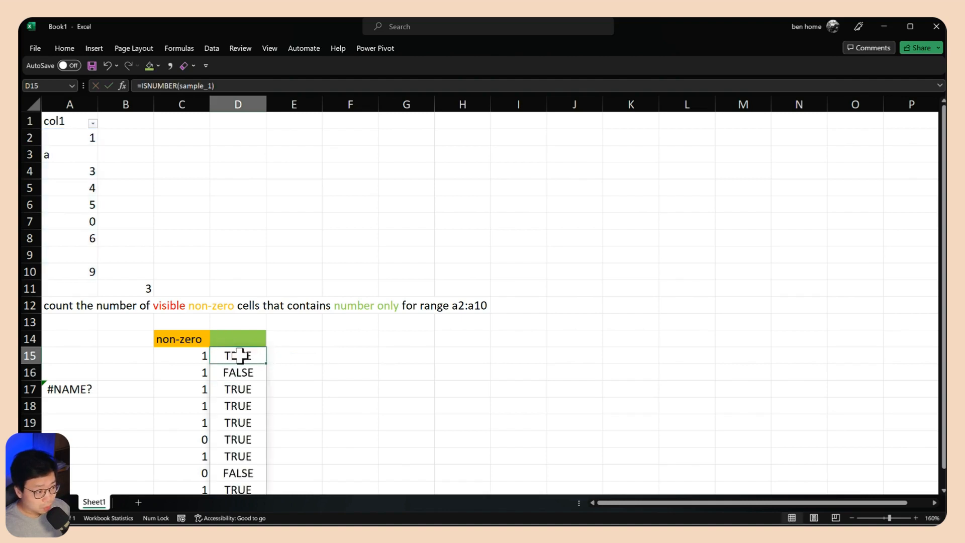
Change the formula in D15 to =--(ISNUMBER(sample_1)) to convert its logical results to ones and zeros
{"action": "double_click", "coordinate": [236, 358]}
{"action": "left_click_drag", "start_coordinate": [218, 355], "coordinate": [282, 366]}
{"action": "key", "text": "ctrl+x"}
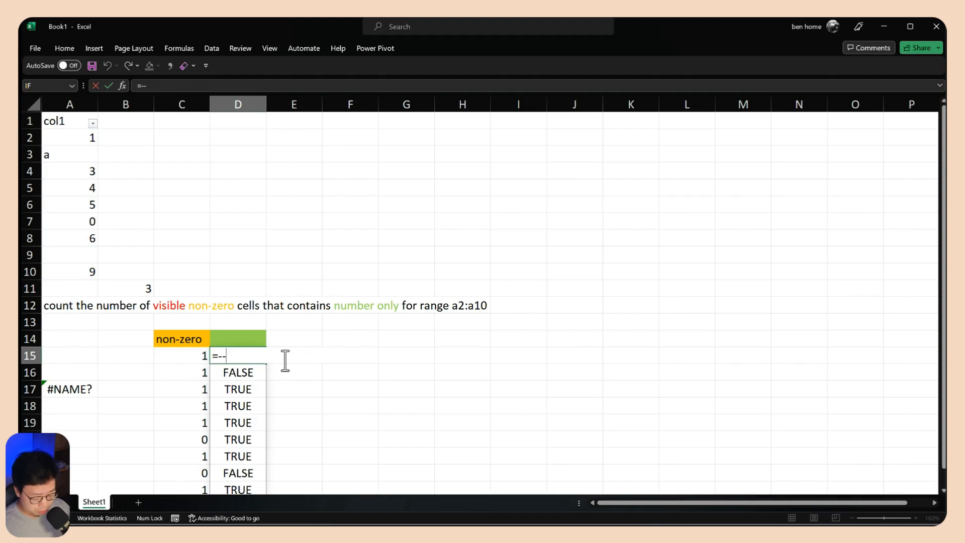
{"action": "type", "text": "("}
{"action": "key", "text": "ctrl+v"}
{"action": "key", "text": "Return"}
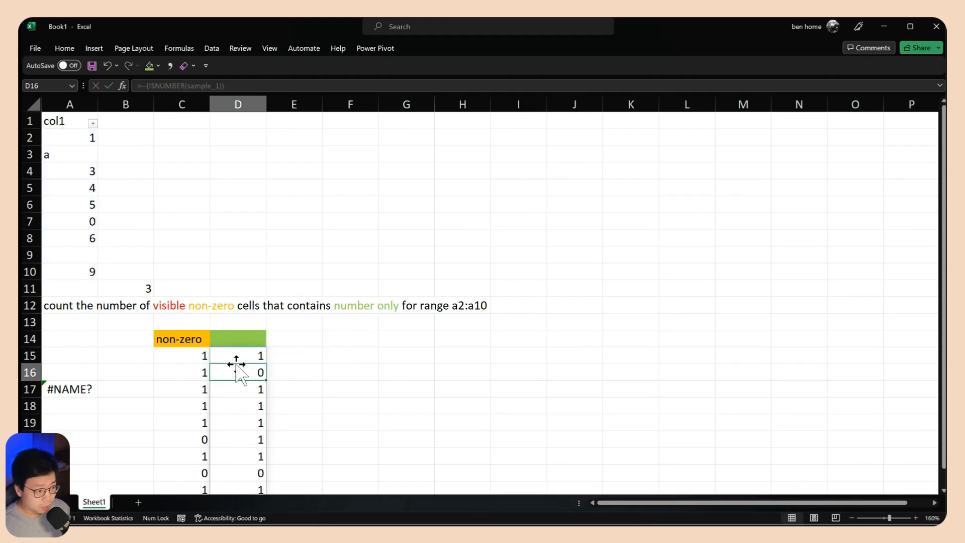
{"action": "left_click_drag", "start_coordinate": [234, 358], "coordinate": [234, 428]}
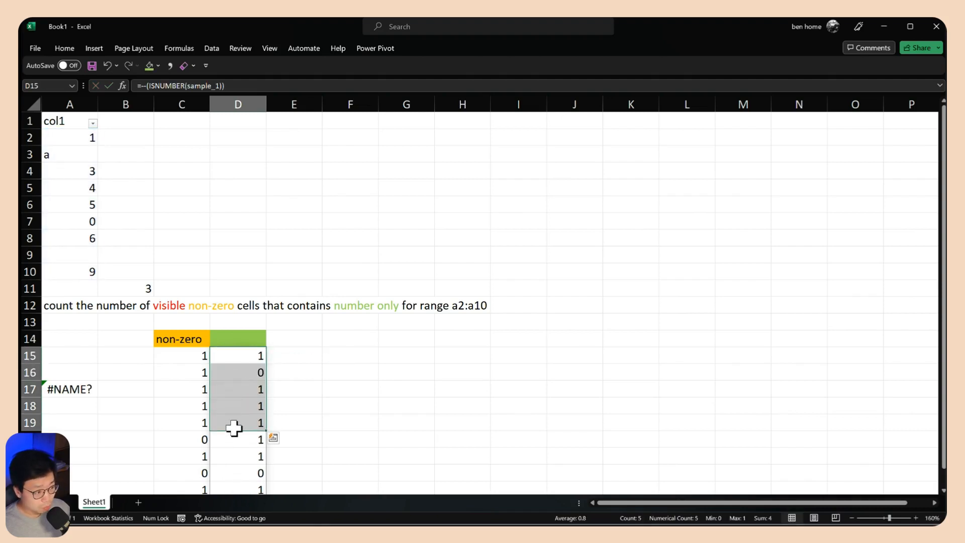
{"action": "left_click", "coordinate": [236, 358]}
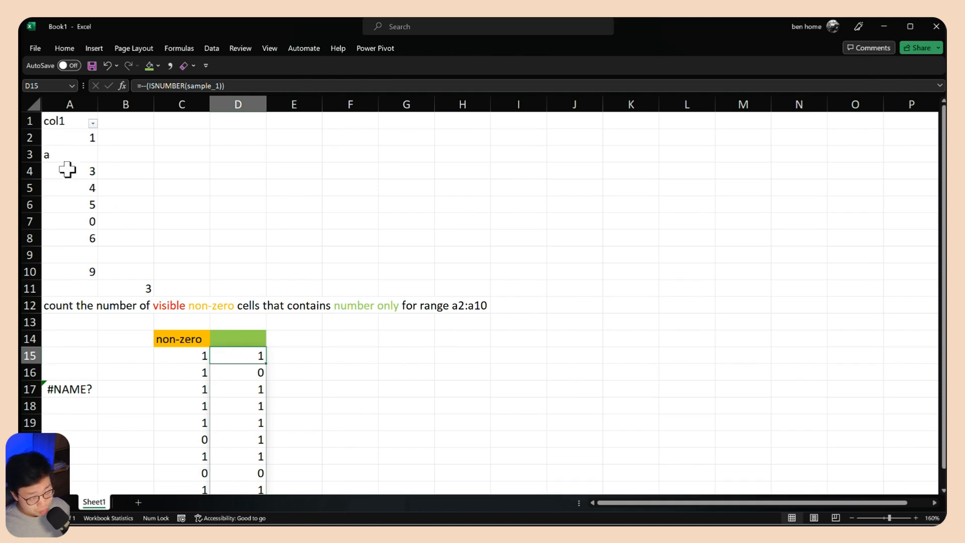
Enter the header number only in D14 and fit column D to the width of its text
{"action": "left_click", "coordinate": [231, 339]}
{"action": "type", "text": "number only"}
{"action": "key", "text": "Return"}
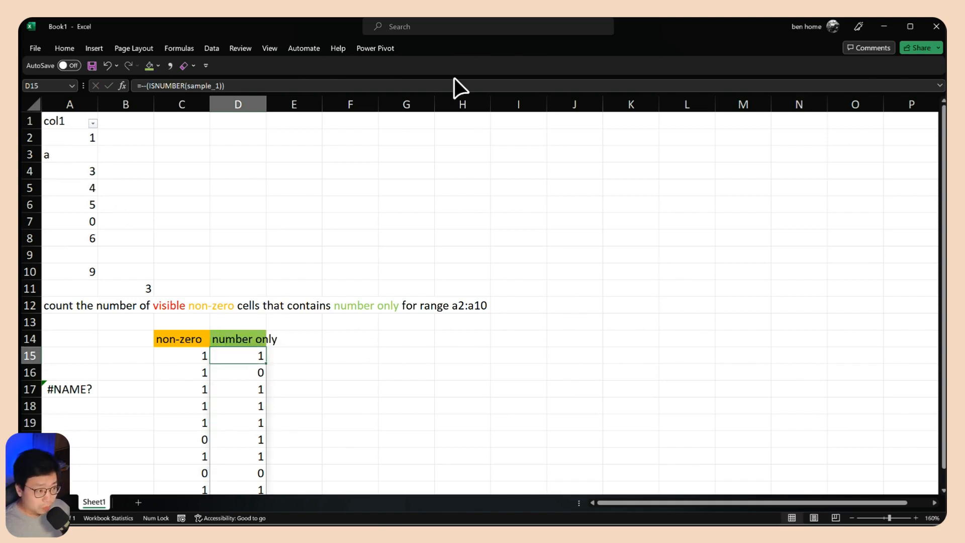
{"action": "double_click", "coordinate": [266, 101]}
Fill E14 with the standard red color and enter the header visible in it
{"action": "left_click", "coordinate": [306, 339]}
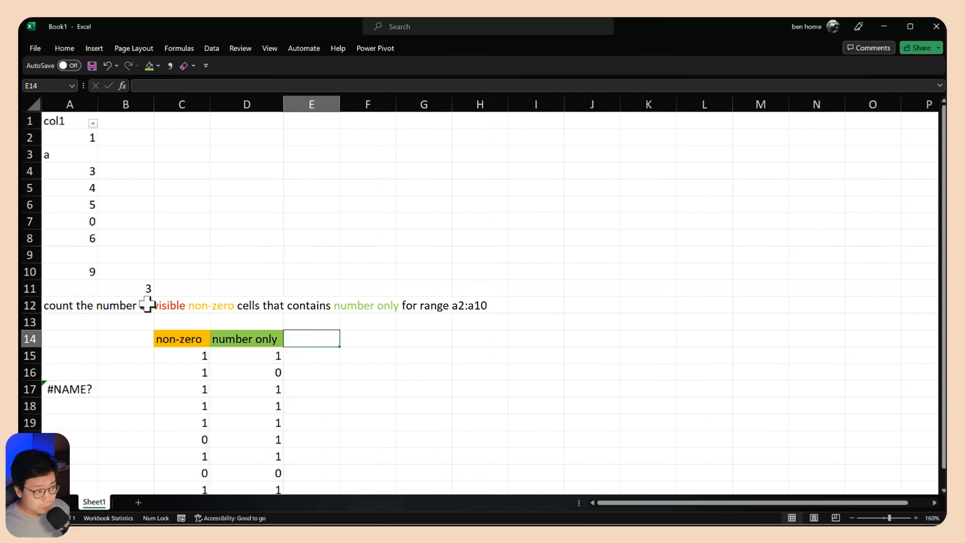
{"action": "left_click", "coordinate": [158, 65]}
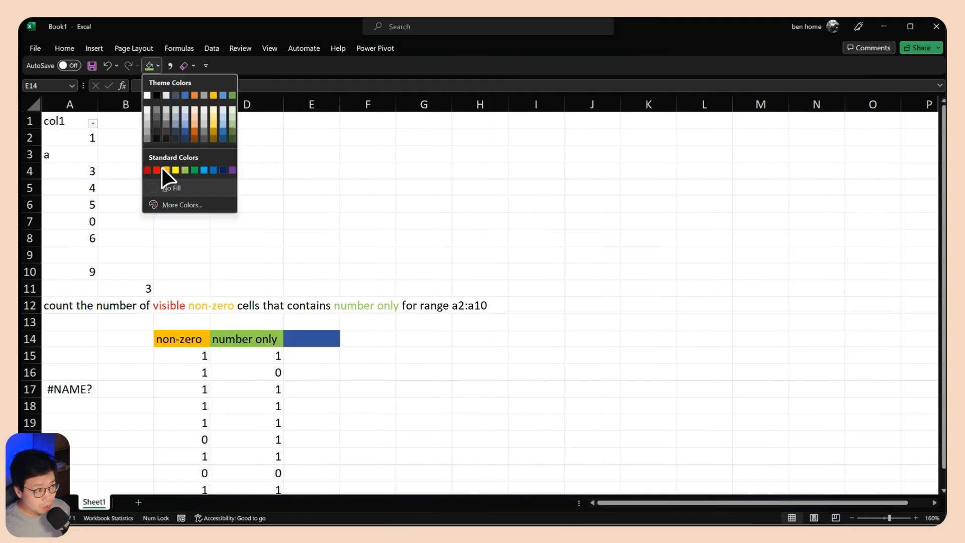
{"action": "left_click", "coordinate": [156, 170]}
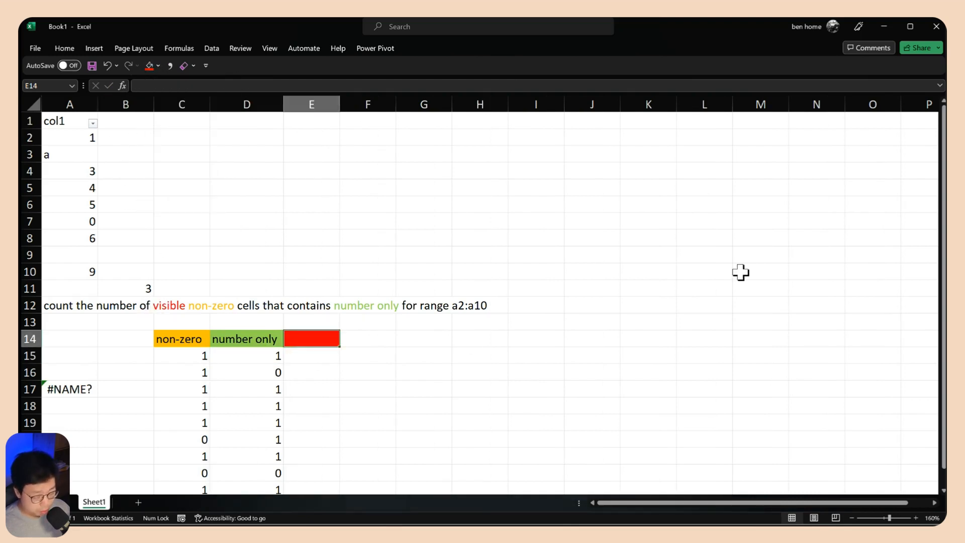
{"action": "type", "text": "visible"}
{"action": "key", "text": "Return"}
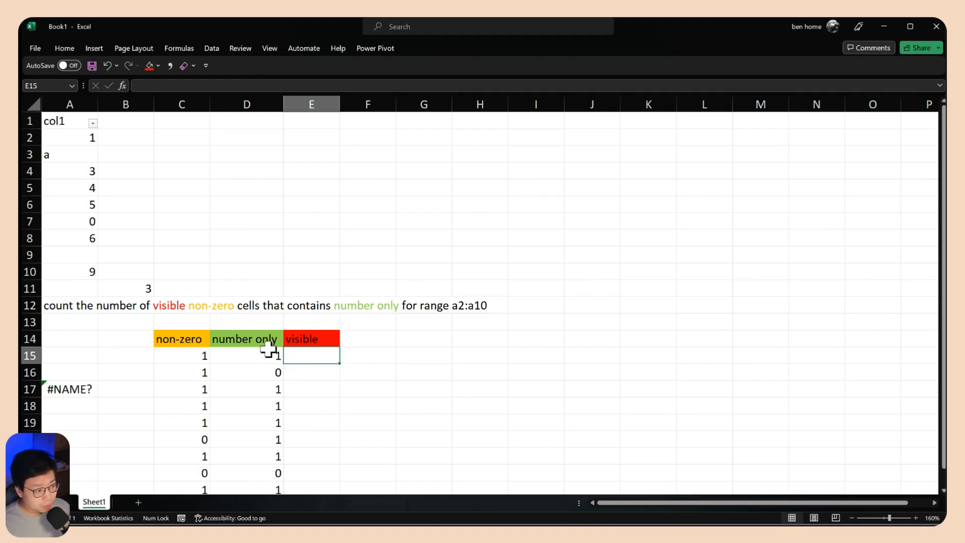
{"action": "left_click_drag", "start_coordinate": [268, 349], "coordinate": [267, 489]}
{"action": "scroll", "coordinate": [355, 448], "scroll_direction": "down", "scroll_amount": 4}
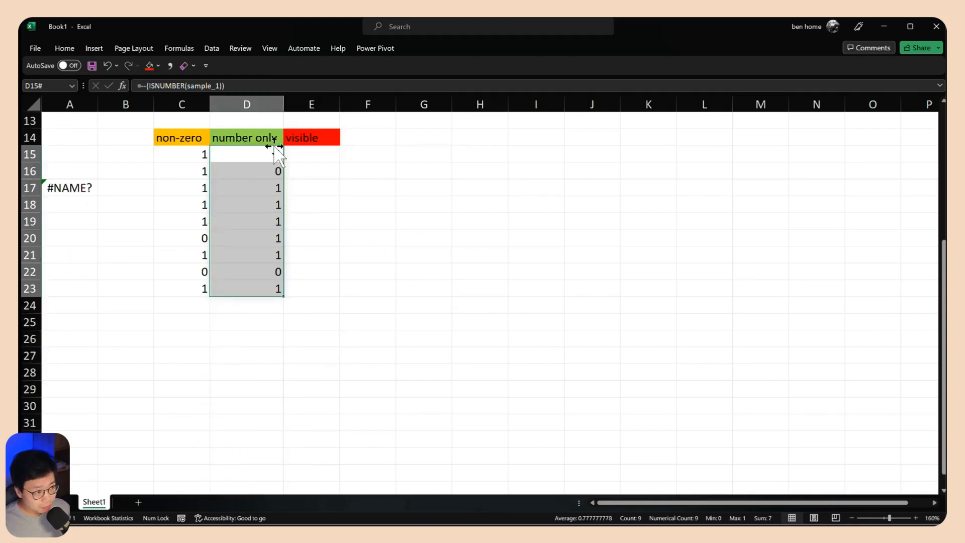
{"action": "scroll", "coordinate": [332, 292], "scroll_direction": "up", "scroll_amount": 4}
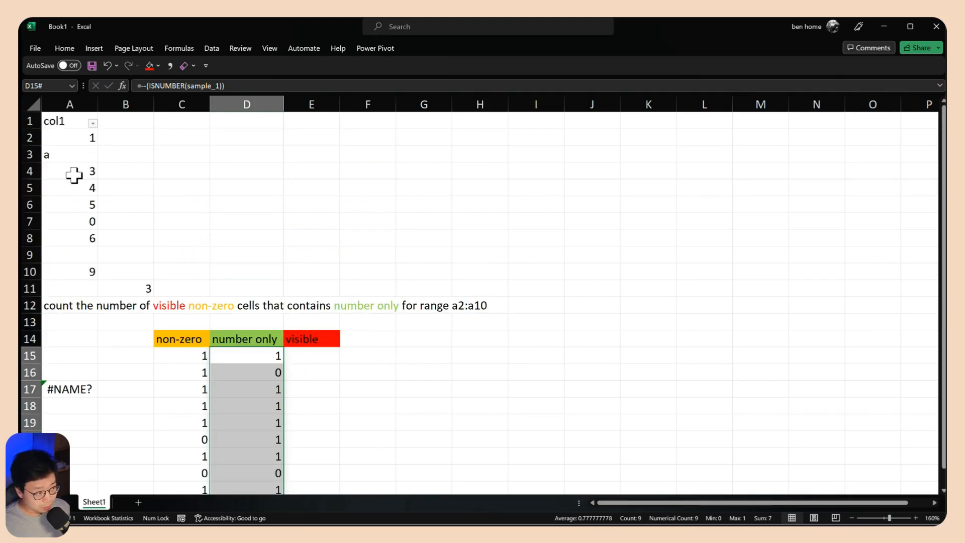
{"action": "left_click", "coordinate": [312, 356]}
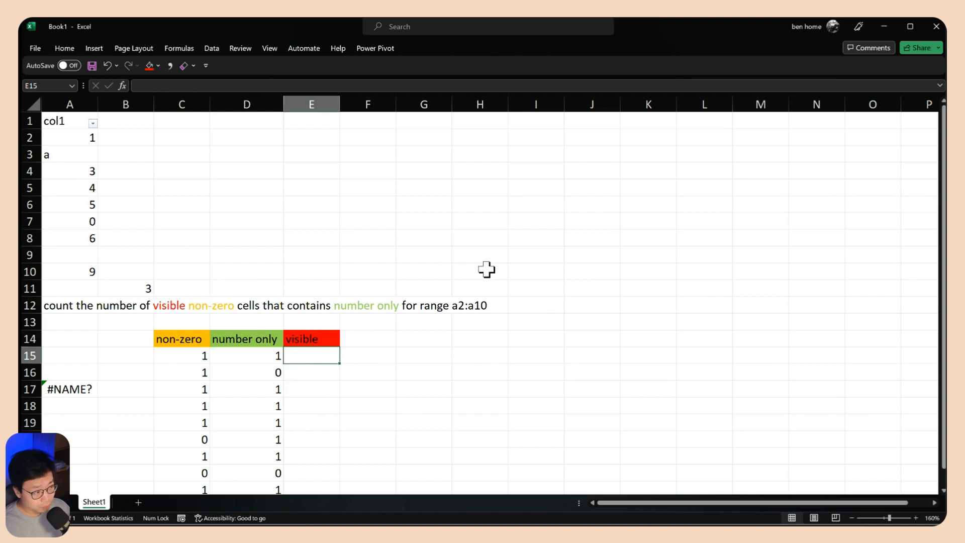
Filter the col1 column to hide the rows containing the values 3 and 6
{"action": "left_click", "coordinate": [93, 123]}
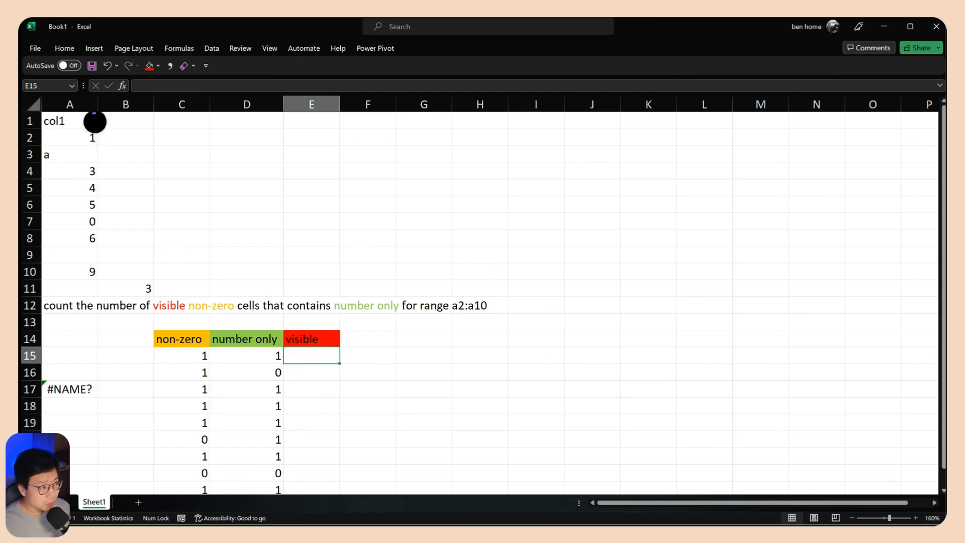
{"action": "left_click", "coordinate": [47, 297]}
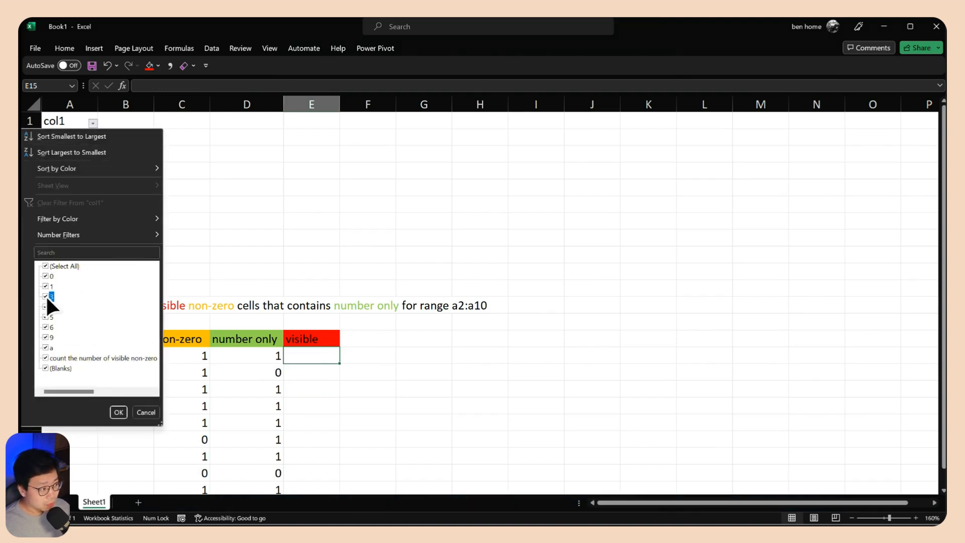
{"action": "left_click", "coordinate": [119, 413]}
{"action": "left_click", "coordinate": [237, 149]}
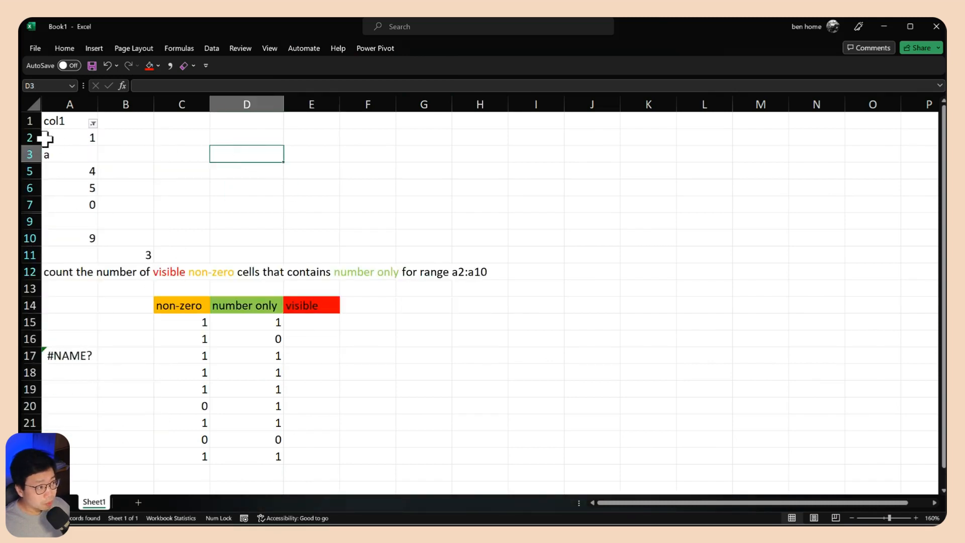
{"action": "left_click_drag", "start_coordinate": [30, 152], "coordinate": [29, 170]}
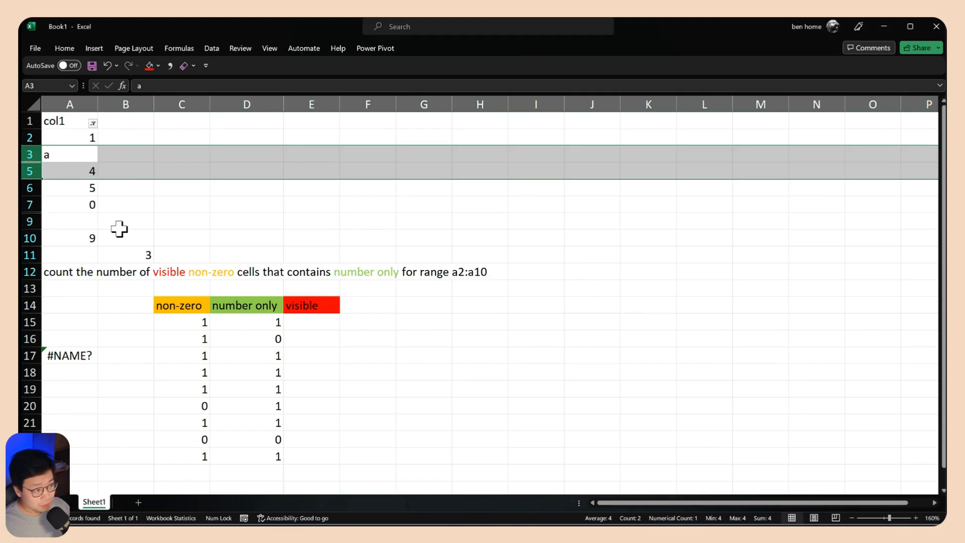
{"action": "left_click_drag", "start_coordinate": [314, 327], "coordinate": [298, 459]}
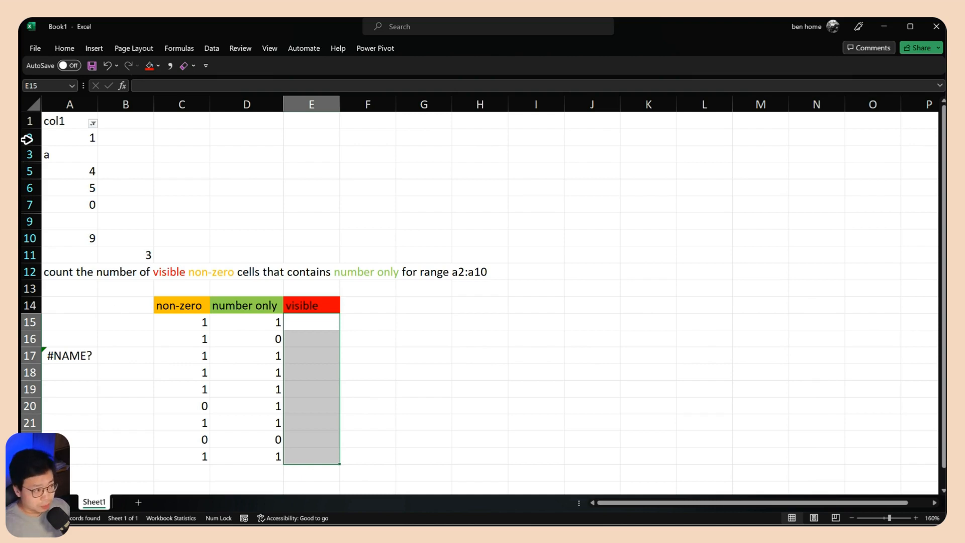
{"action": "left_click_drag", "start_coordinate": [77, 138], "coordinate": [80, 237]}
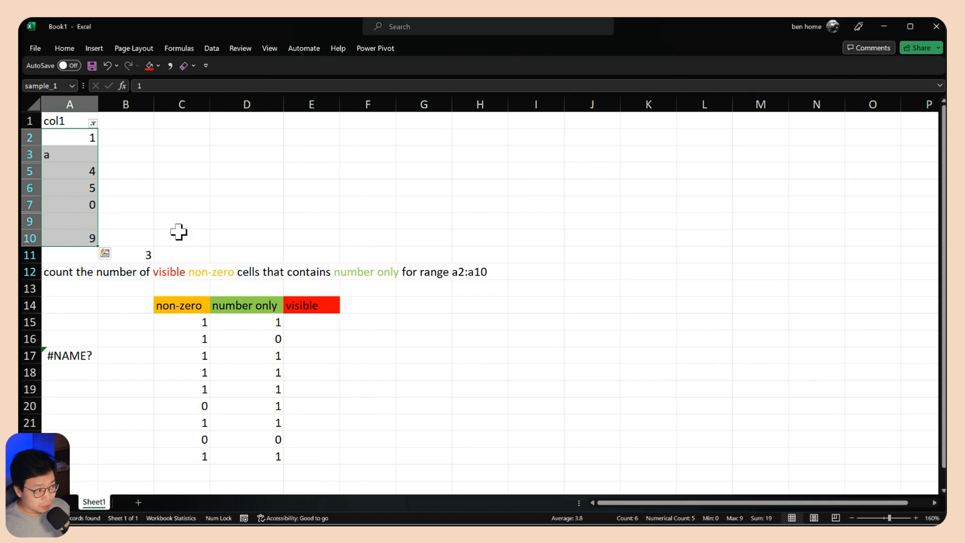
Enter the note sample_1 = a2:a10 in G13, below the count question
{"action": "left_click", "coordinate": [407, 289]}
{"action": "type", "text": "sample_1 ="}
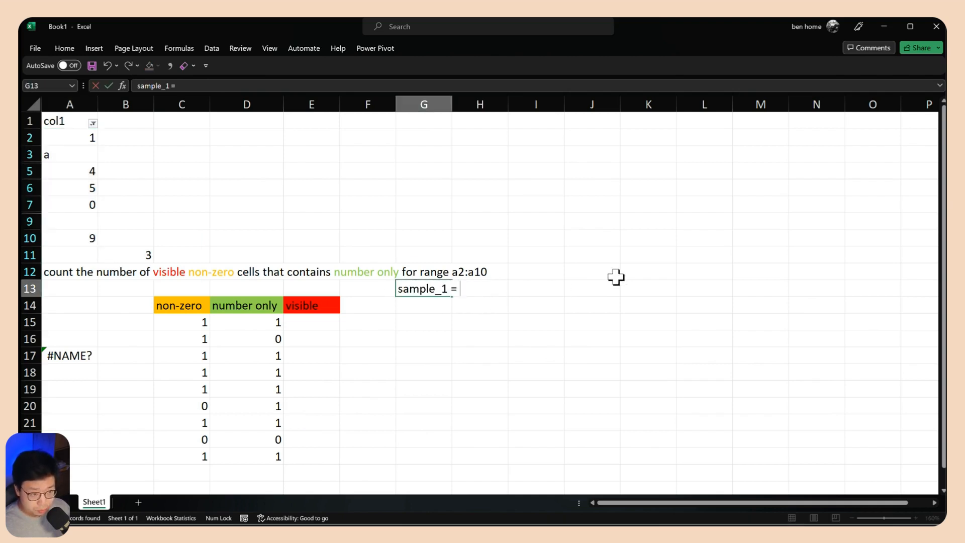
{"action": "type", "text": " a2:"}
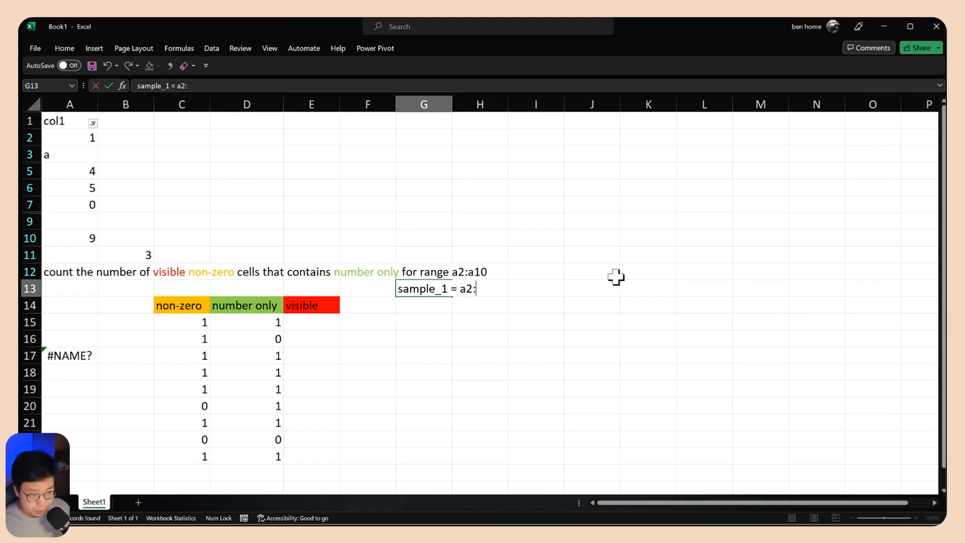
{"action": "type", "text": "a10"}
{"action": "key", "text": "Return"}
Enter the cell references a2, a3 and a4 as plain text in E15:E17 under the visible header
{"action": "left_click_drag", "start_coordinate": [323, 324], "coordinate": [324, 455]}
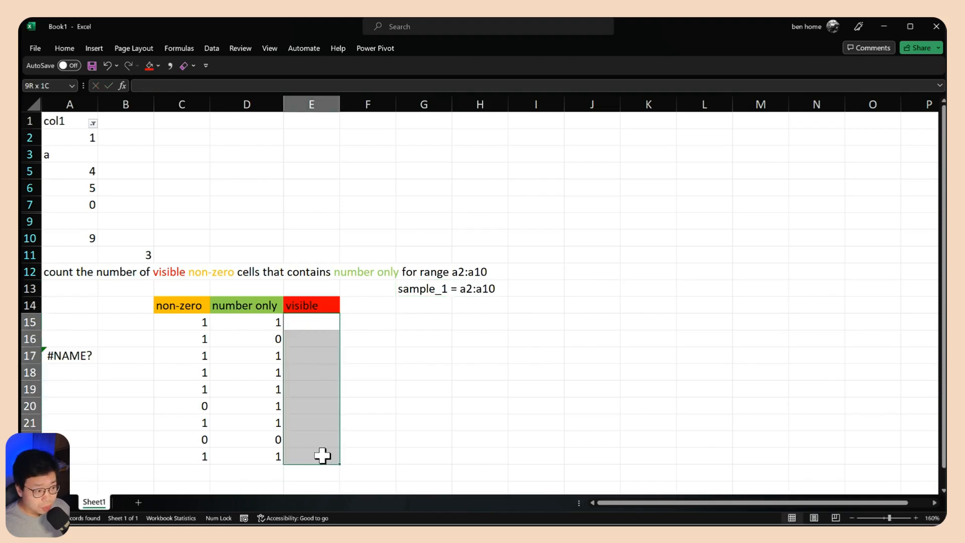
{"action": "left_click", "coordinate": [312, 322]}
{"action": "type", "text": "a2"}
{"action": "key", "text": "Return"}
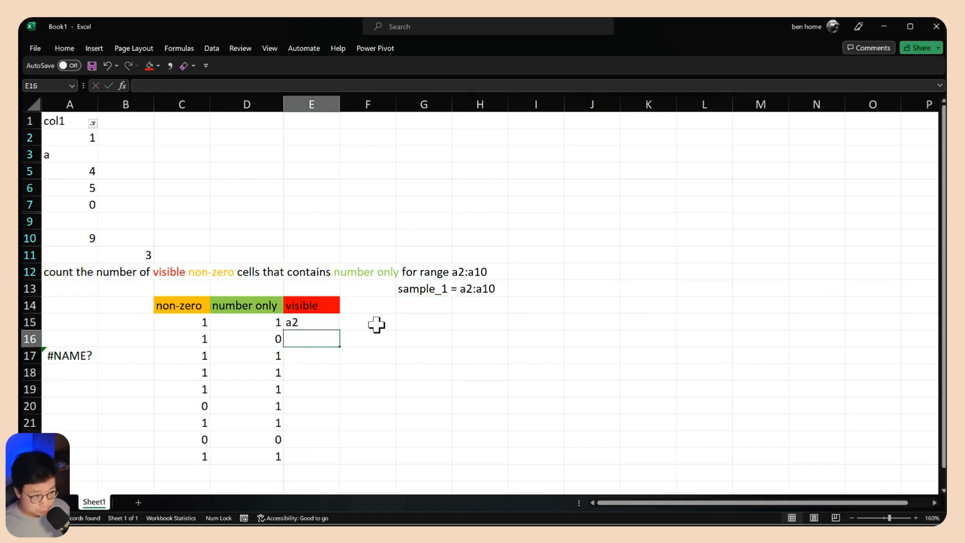
{"action": "type", "text": "a3"}
{"action": "key", "text": "Return"}
{"action": "type", "text": "a"}
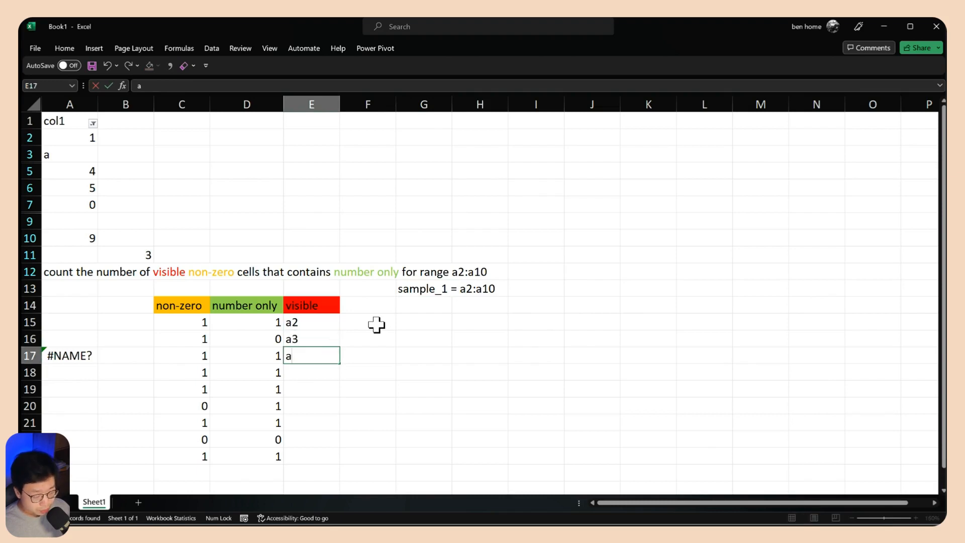
{"action": "type", "text": "4"}
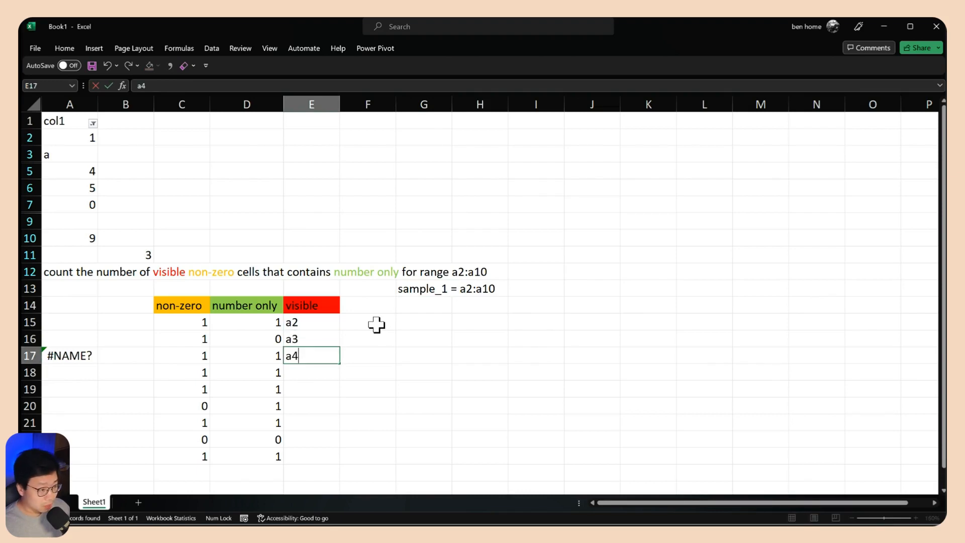
Clear the typed cell references from E15:E17
{"action": "left_click_drag", "start_coordinate": [312, 321], "coordinate": [312, 464]}
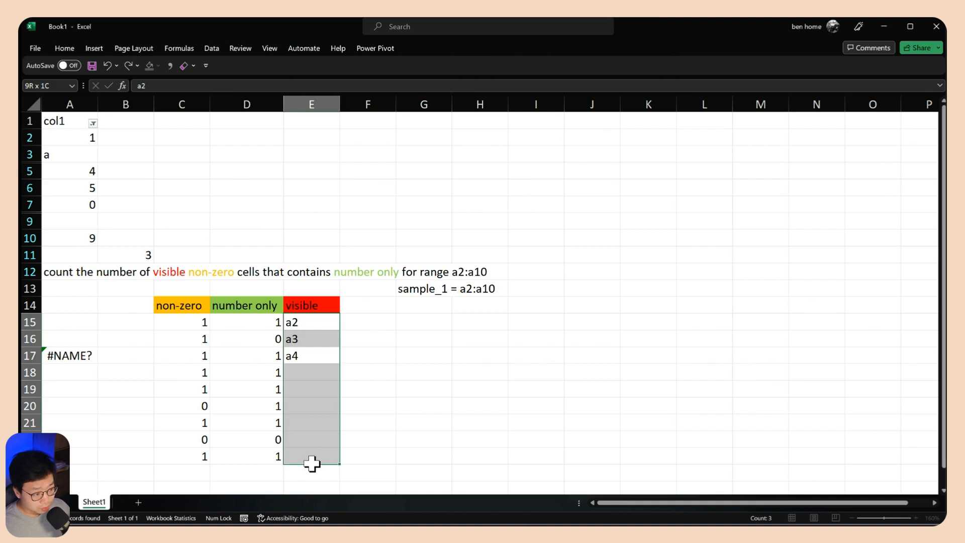
{"action": "left_click_drag", "start_coordinate": [295, 325], "coordinate": [309, 357]}
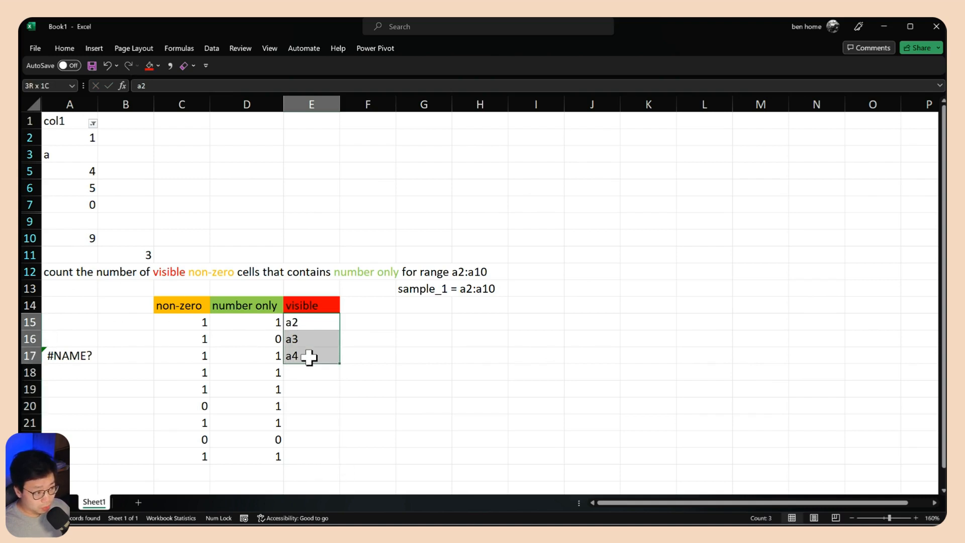
{"action": "key", "text": "Delete"}
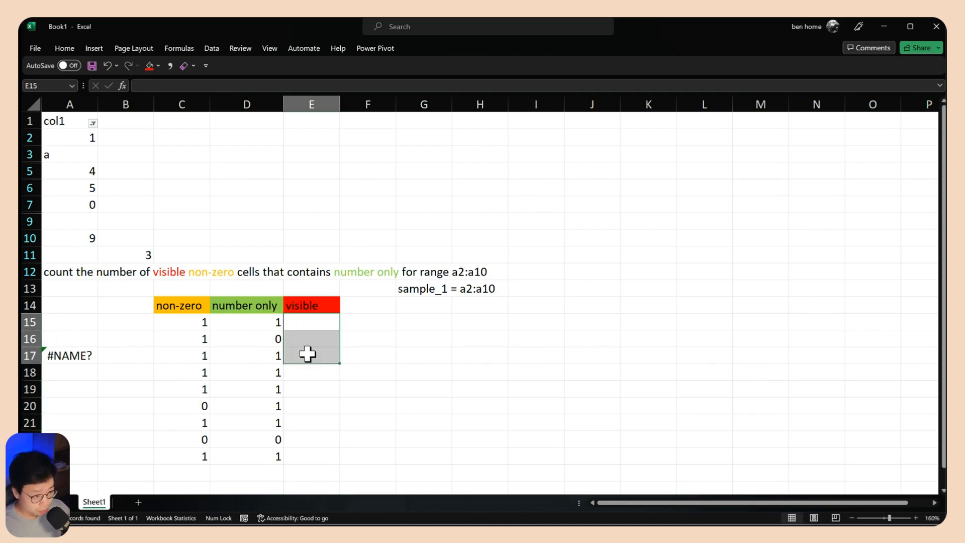
{"action": "left_click", "coordinate": [431, 291]}
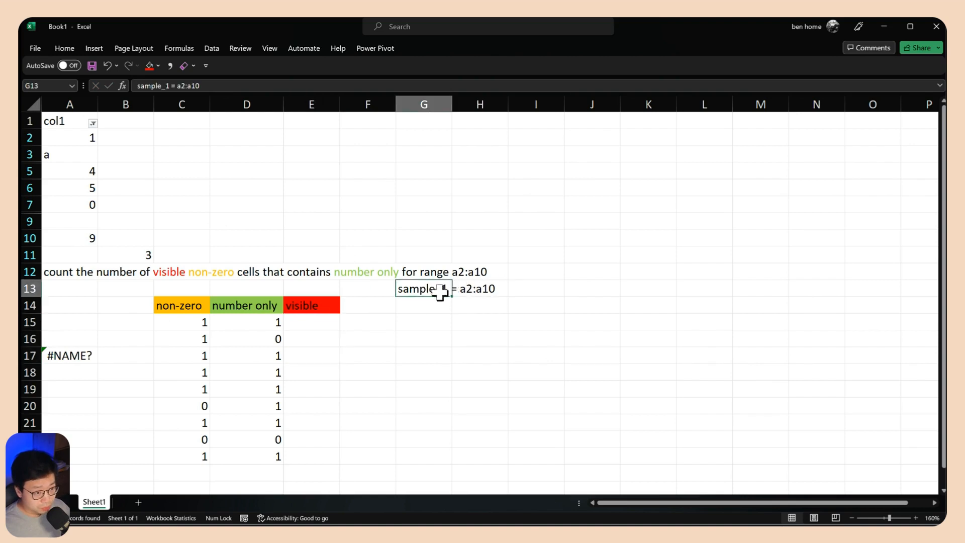
Enter =ROW(sample_1) in E15 to list the row number of each cell in the range
{"action": "left_click", "coordinate": [313, 323]}
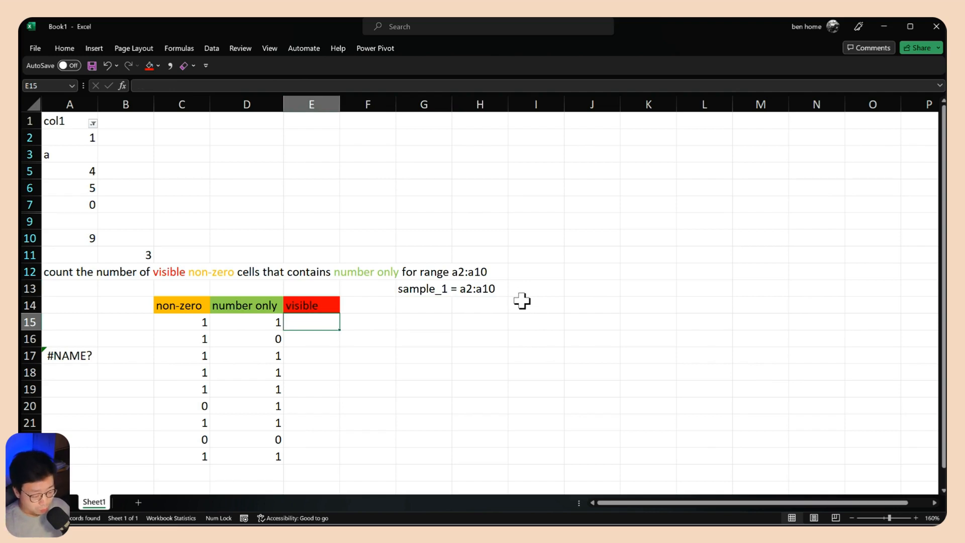
{"action": "type", "text": "=ROW("}
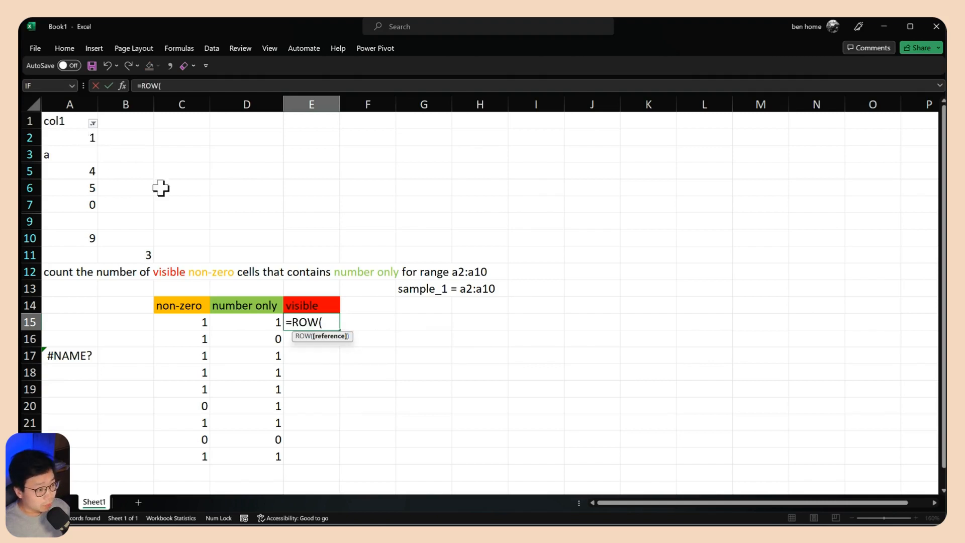
{"action": "type", "text": "sample_1)"}
{"action": "key", "text": "Return"}
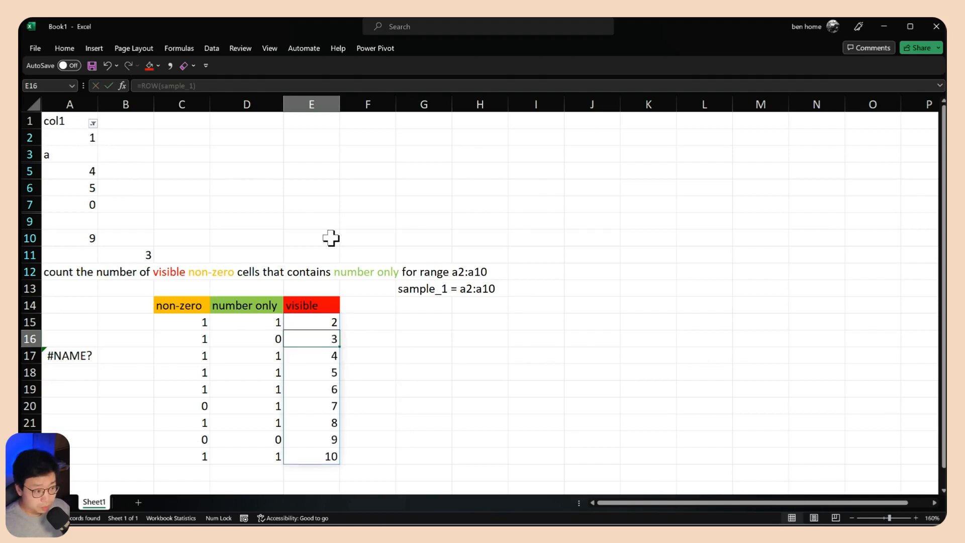
{"action": "left_click_drag", "start_coordinate": [319, 323], "coordinate": [319, 453]}
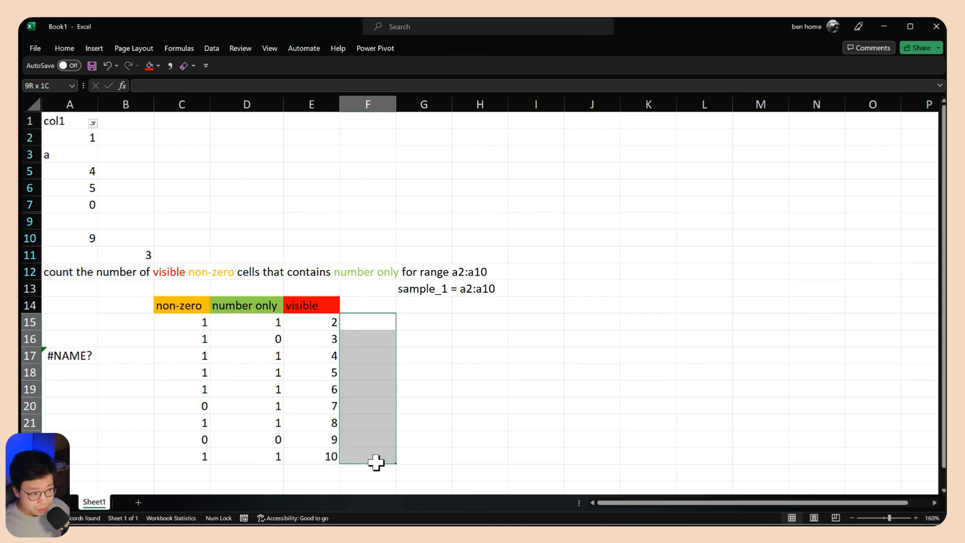
Fill F15:F23 with the letter a beside the row numbers, then clear those cells again
{"action": "left_click_drag", "start_coordinate": [369, 323], "coordinate": [373, 460]}
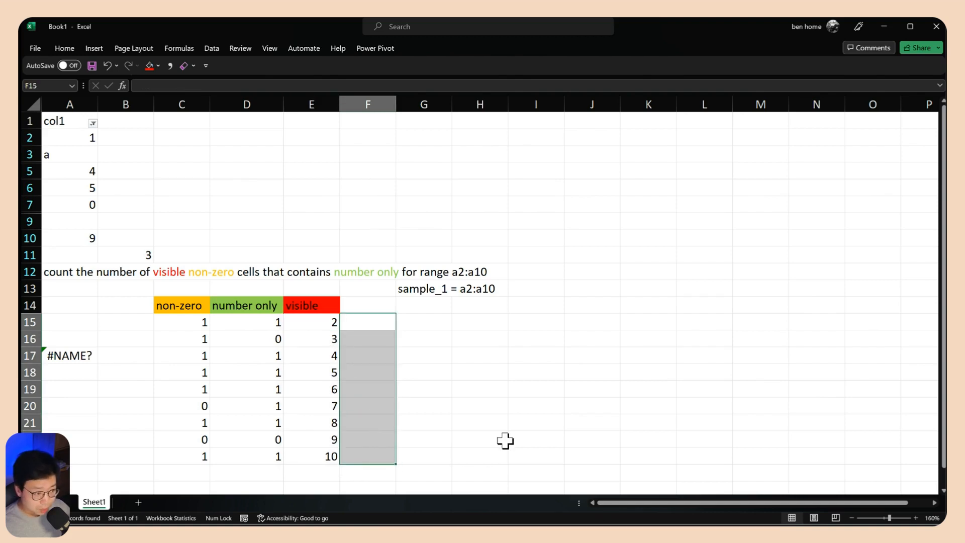
{"action": "type", "text": "a"}
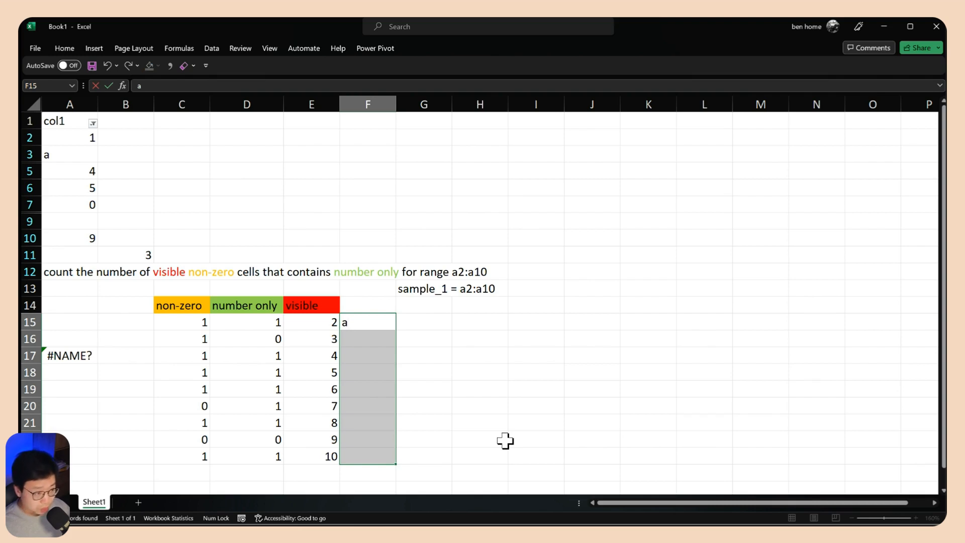
{"action": "key", "text": "ctrl+Return"}
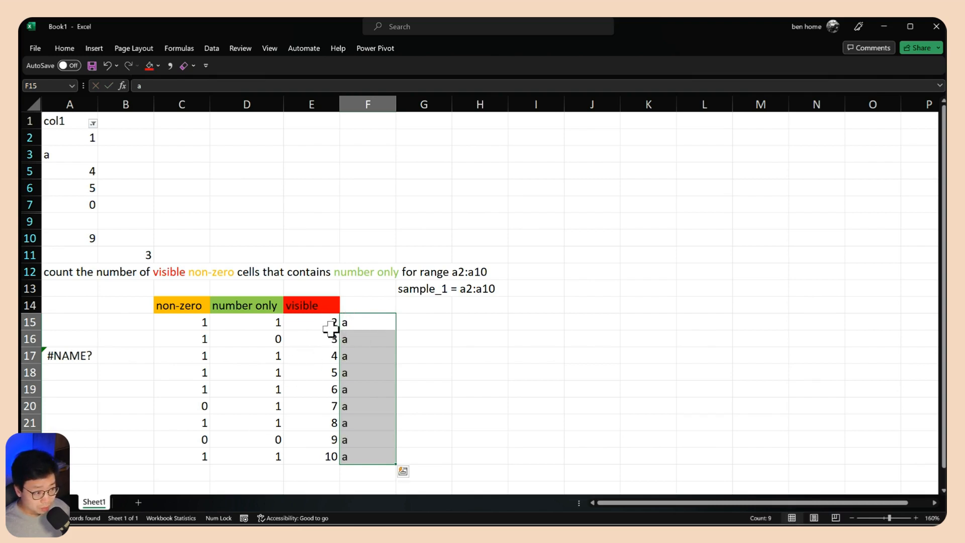
{"action": "key", "text": "Delete"}
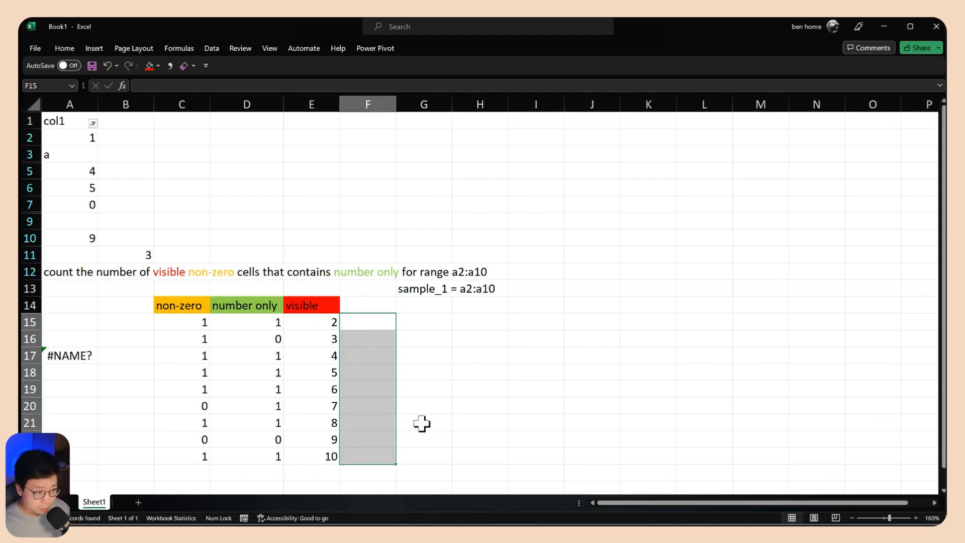
Enter =TAKE(sample_1,1) in F15 to return the first cell of the range
{"action": "left_click", "coordinate": [324, 320]}
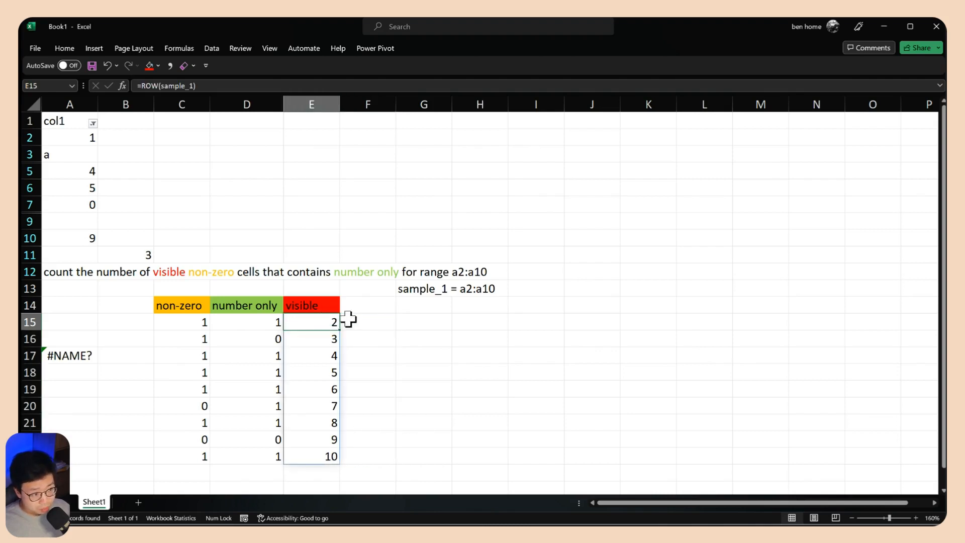
{"action": "mouse_move", "coordinate": [352, 321]}
{"action": "left_mouse_down"}
{"action": "mouse_move", "coordinate": [372, 345]}
{"action": "mouse_move", "coordinate": [380, 452]}
{"action": "mouse_move", "coordinate": [363, 322]}
{"action": "left_mouse_up"}
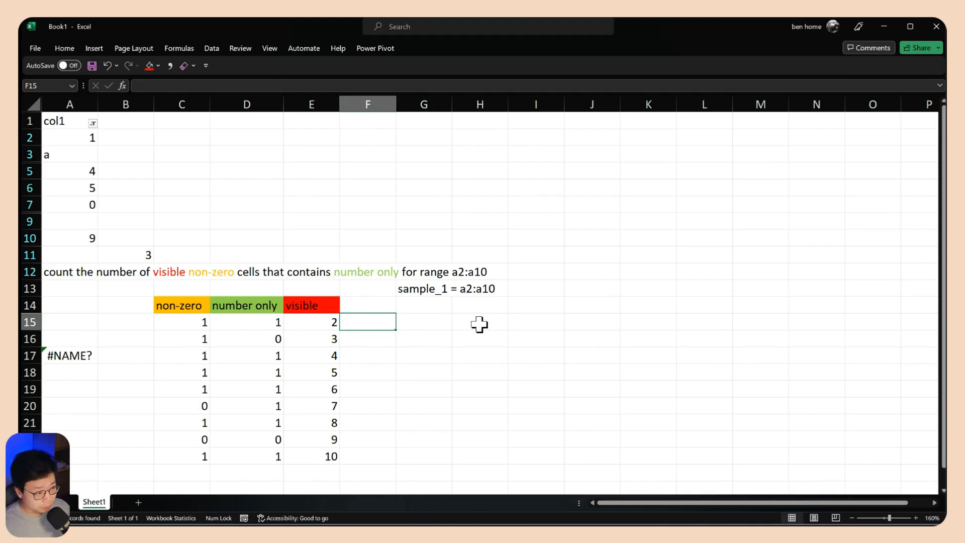
{"action": "type", "text": "=ta"}
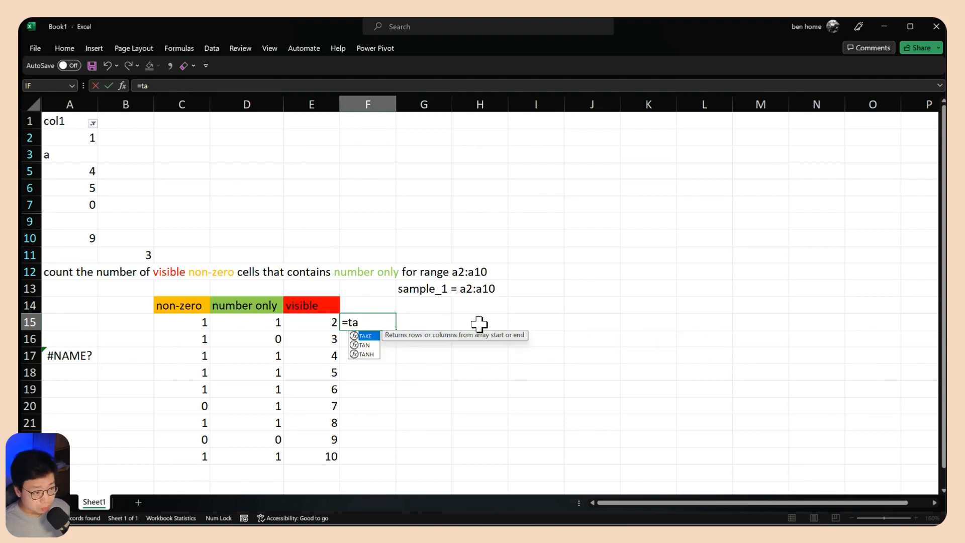
{"action": "key", "text": "Tab"}
{"action": "type", "text": "sam"}
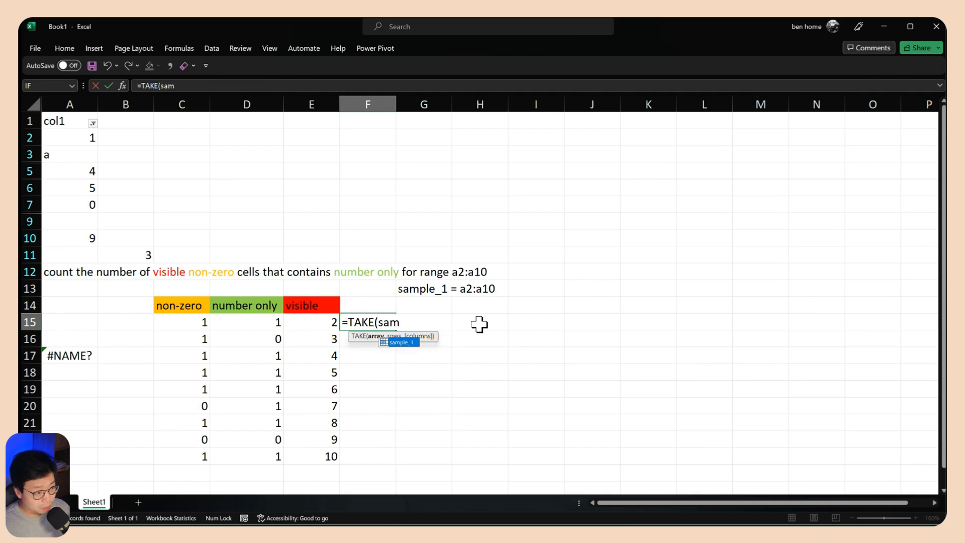
{"action": "key", "text": "Tab"}
{"action": "type", "text": ","}
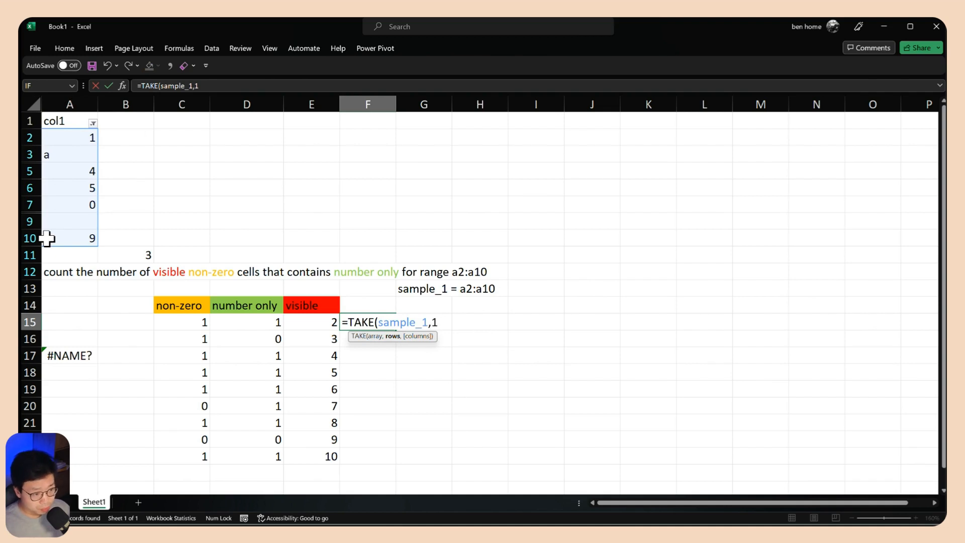
{"action": "type", "text": "1)"}
{"action": "key", "text": "Return"}
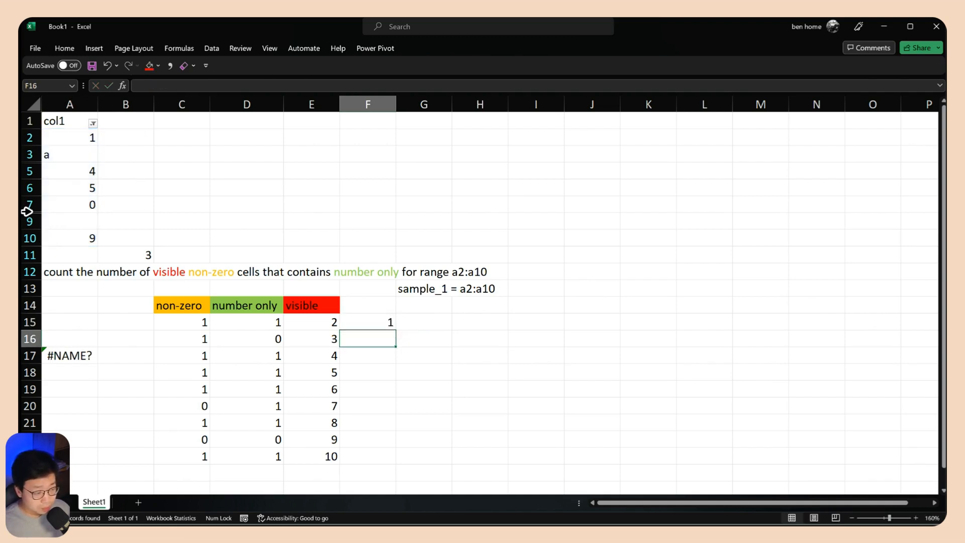
Change the formula in F15 to =CELL("address",TAKE(sample_1,1)) to return the first cell's address
{"action": "left_click", "coordinate": [378, 322]}
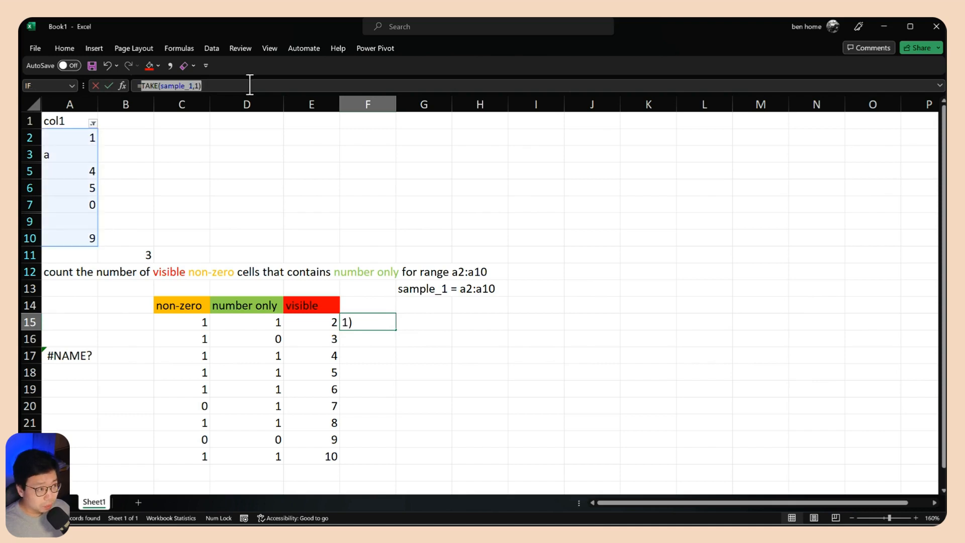
{"action": "double_click", "coordinate": [370, 323]}
{"action": "left_click_drag", "start_coordinate": [350, 322], "coordinate": [472, 328]}
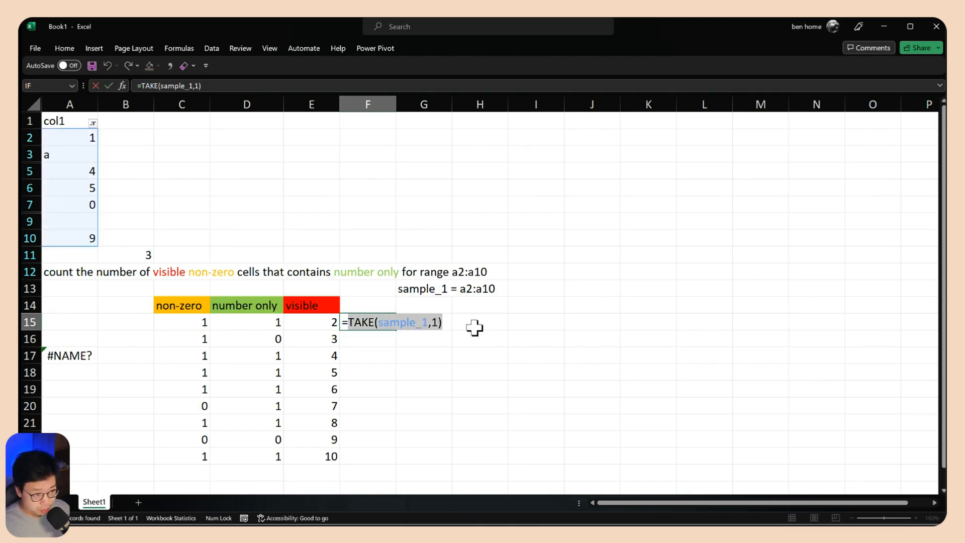
{"action": "key", "text": "BackSpace"}
{"action": "type", "text": "cel"}
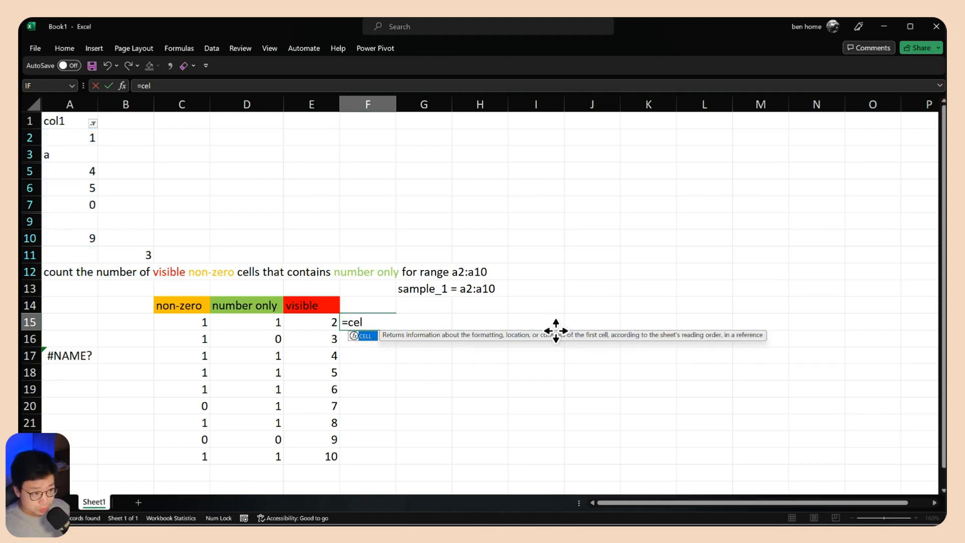
{"action": "key", "text": "Tab"}
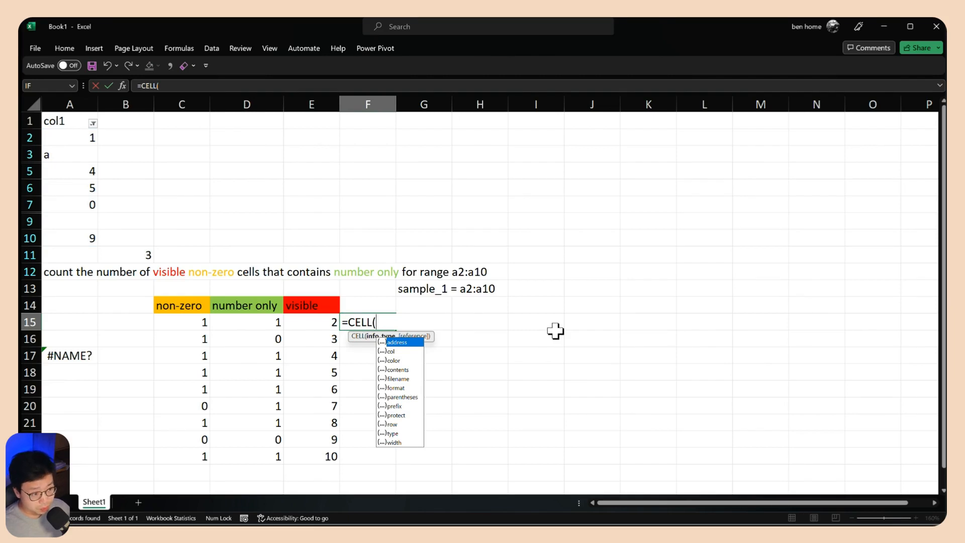
{"action": "key", "text": "Tab"}
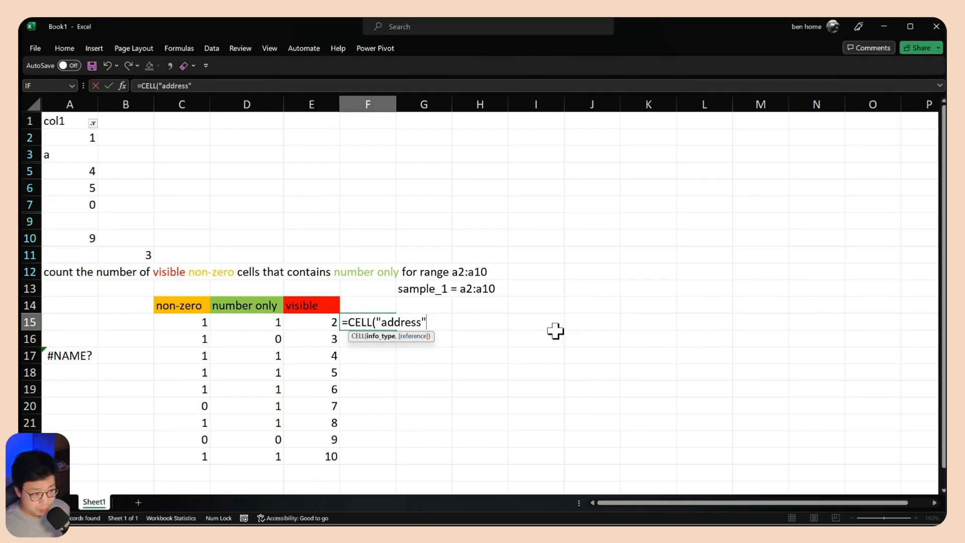
{"action": "type", "text": ",TAKE(sample_1,1)"}
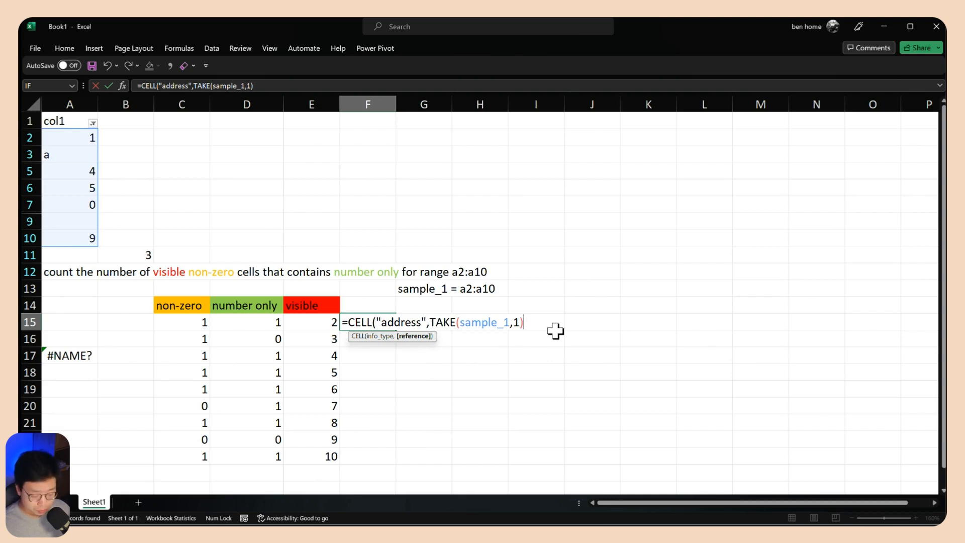
{"action": "key", "text": "Return"}
Preview the TAKE(sample_1,1) part of the formula in F15, leaving the formula as it is
{"action": "left_click", "coordinate": [374, 322]}
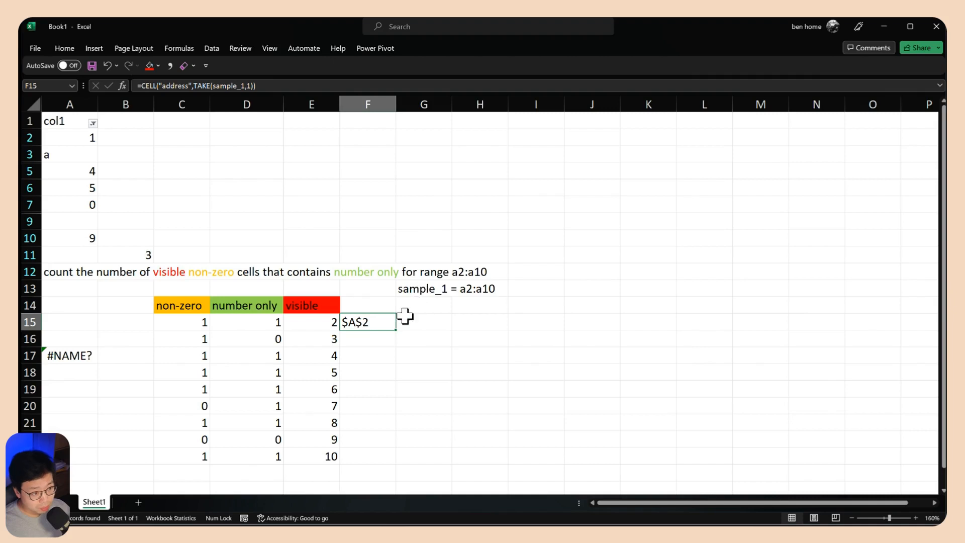
{"action": "double_click", "coordinate": [380, 322]}
{"action": "left_click_drag", "start_coordinate": [429, 322], "coordinate": [523, 322]}
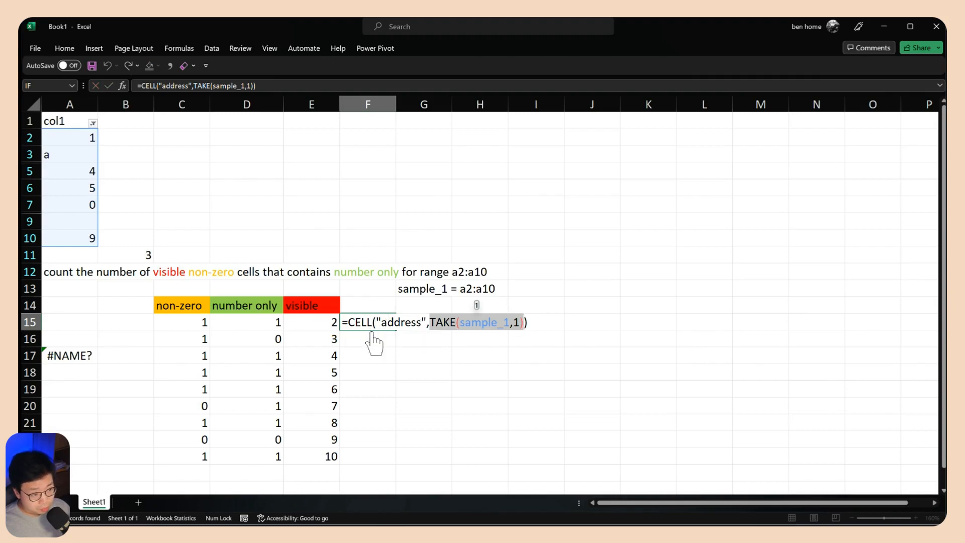
{"action": "key", "text": "Escape"}
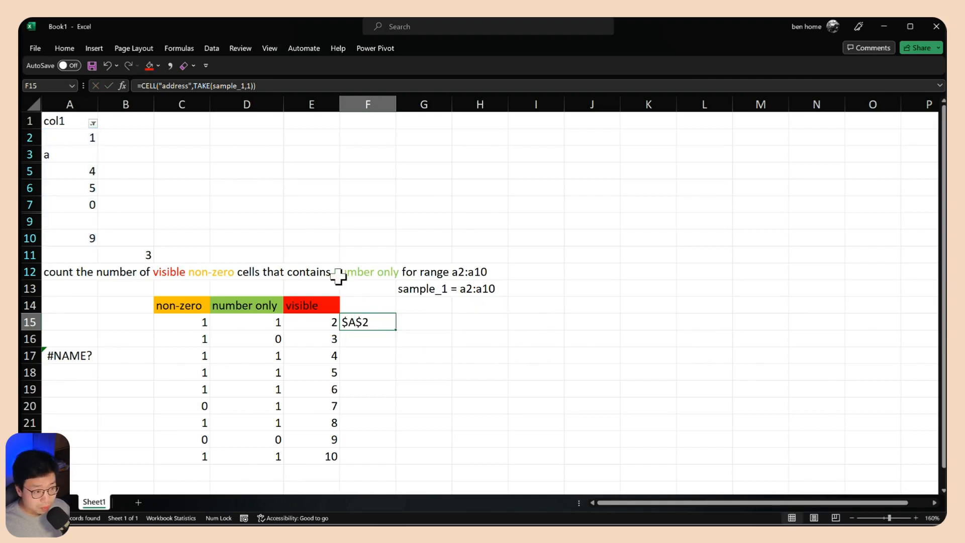
Change the F15 formula to =TEXTSPLIT(CELL("address",TAKE(sample_1,1)),"$") to split the address at the dollar signs
{"action": "double_click", "coordinate": [370, 321]}
{"action": "left_click_drag", "start_coordinate": [349, 320], "coordinate": [579, 314]}
{"action": "key", "text": "ctrl+c"}
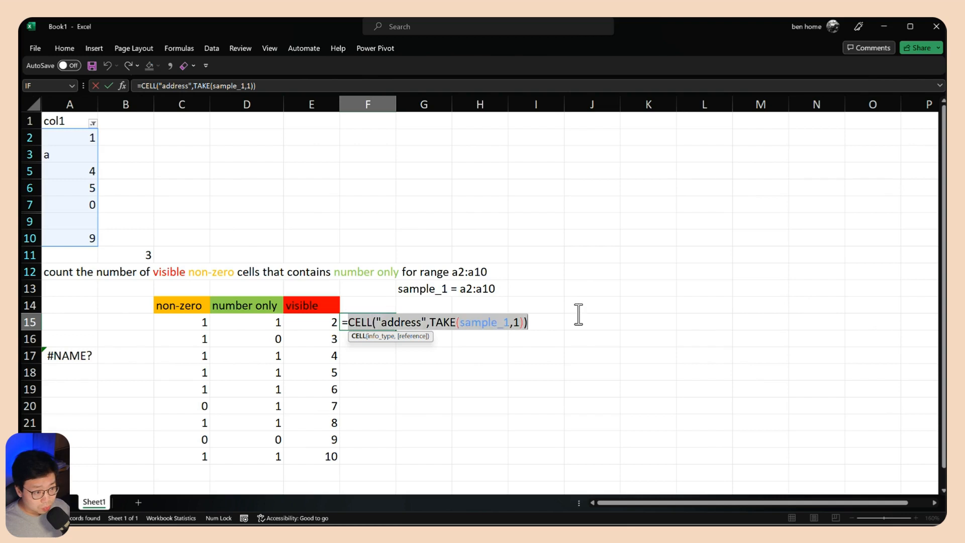
{"action": "key", "text": "BackSpace"}
{"action": "type", "text": "text"}
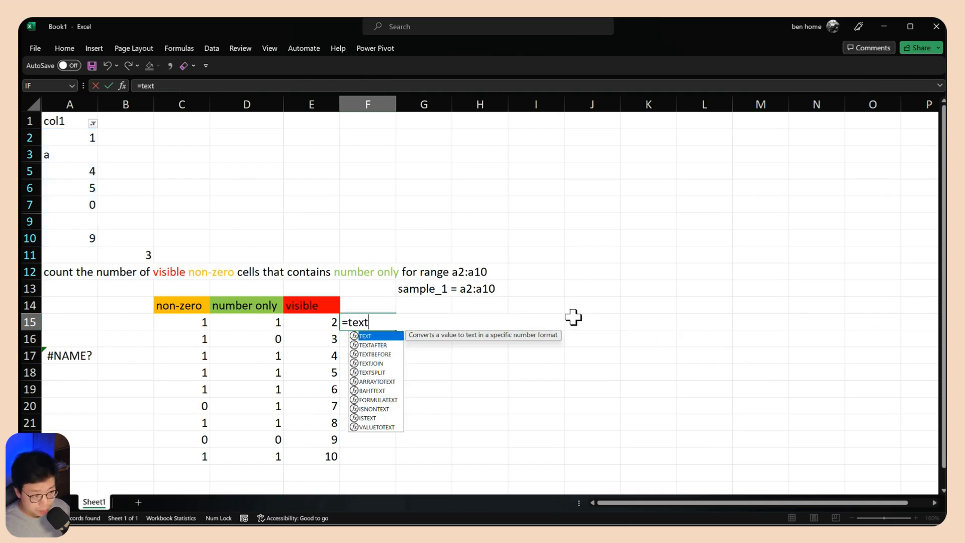
{"action": "key", "text": "Down"}
{"action": "key", "text": "Down"}
{"action": "key", "text": "Down"}
{"action": "key", "text": "Down"}
{"action": "key", "text": "Tab"}
{"action": "key", "text": "ctrl+v"}
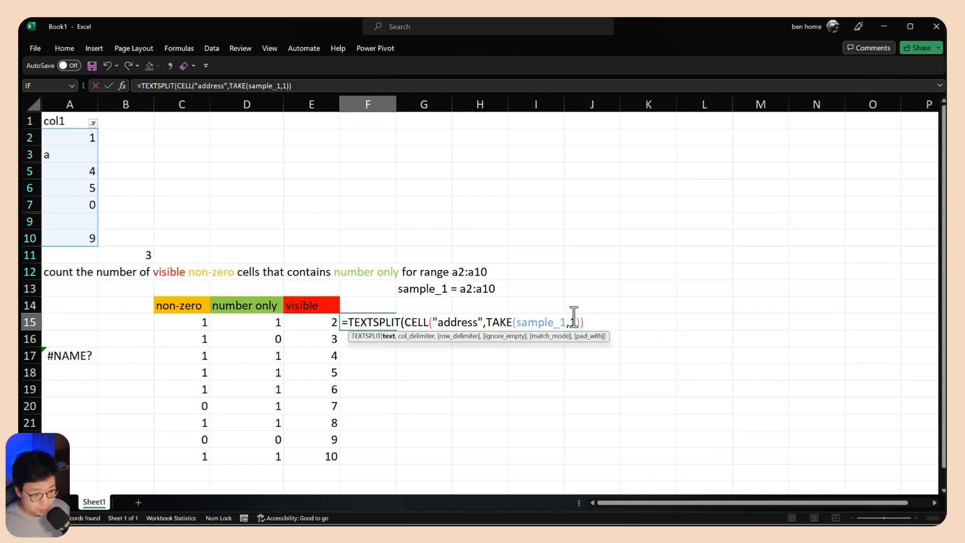
{"action": "type", "text": ","}
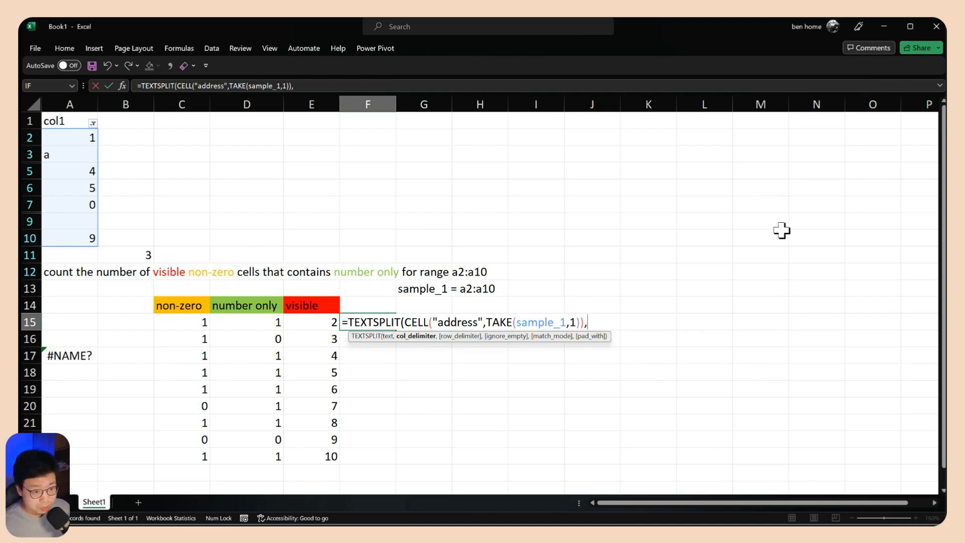
{"action": "type", "text": "\""}
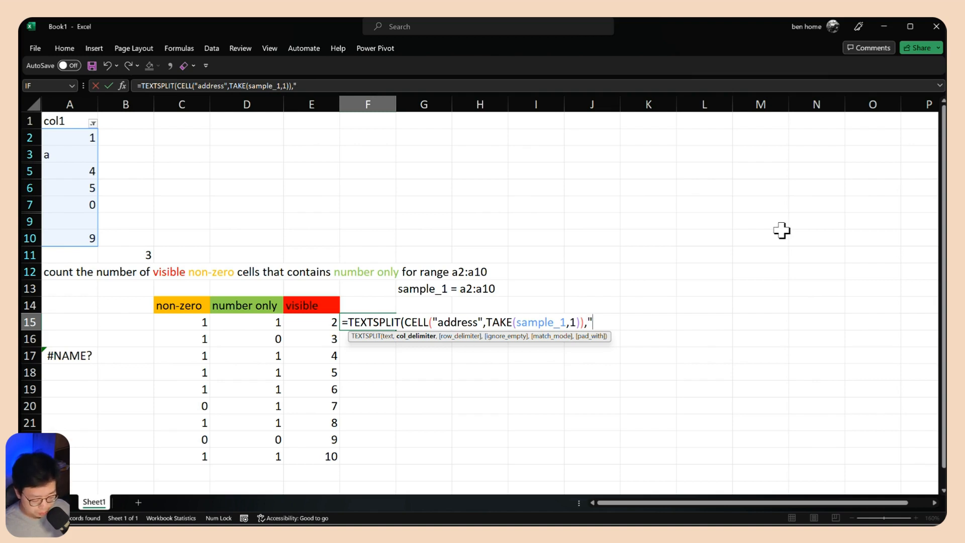
{"action": "type", "text": "$\")"}
{"action": "key", "text": "Return"}
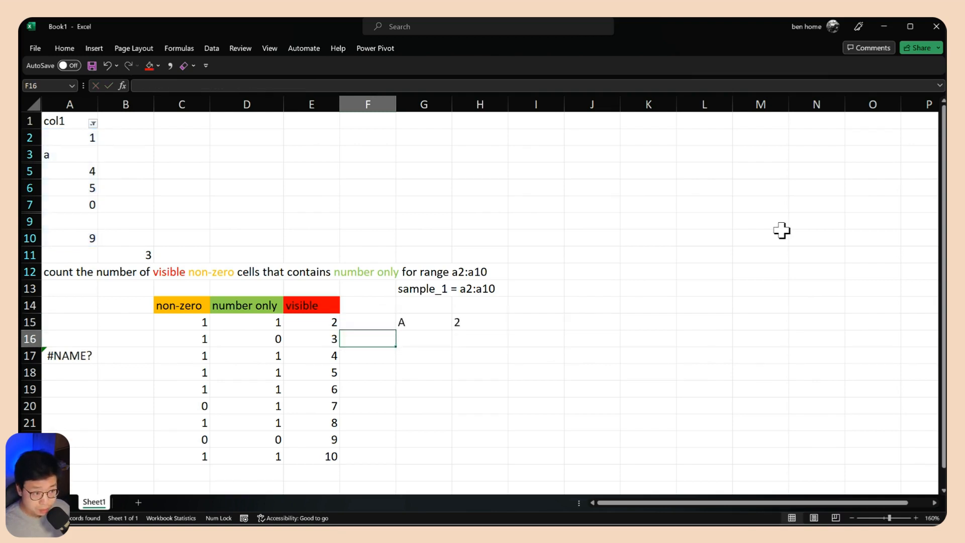
Wrap the F15 formula in INDEX with row 1 and column 2 to return only the column letter
{"action": "left_click", "coordinate": [377, 316]}
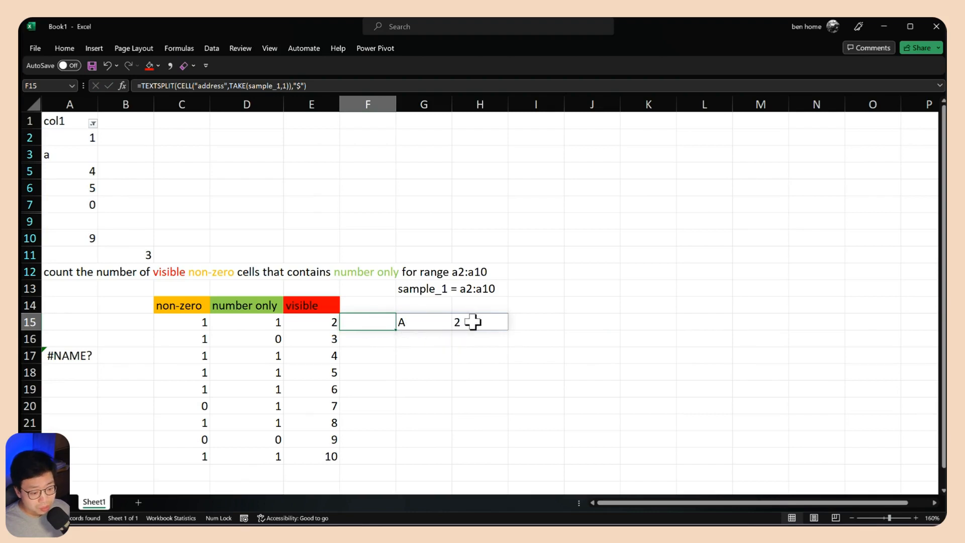
{"action": "double_click", "coordinate": [378, 321]}
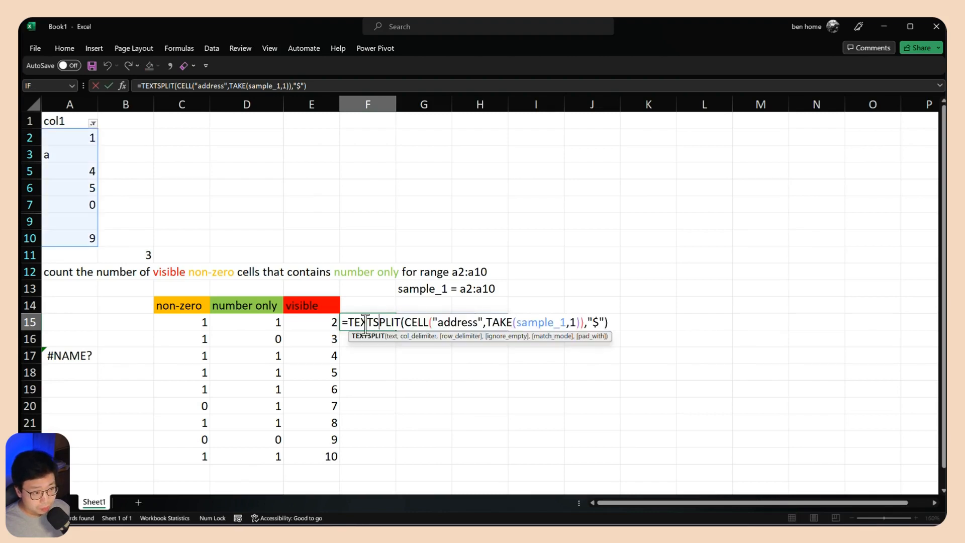
{"action": "left_click", "coordinate": [351, 322]}
{"action": "type", "text": "INDEX("}
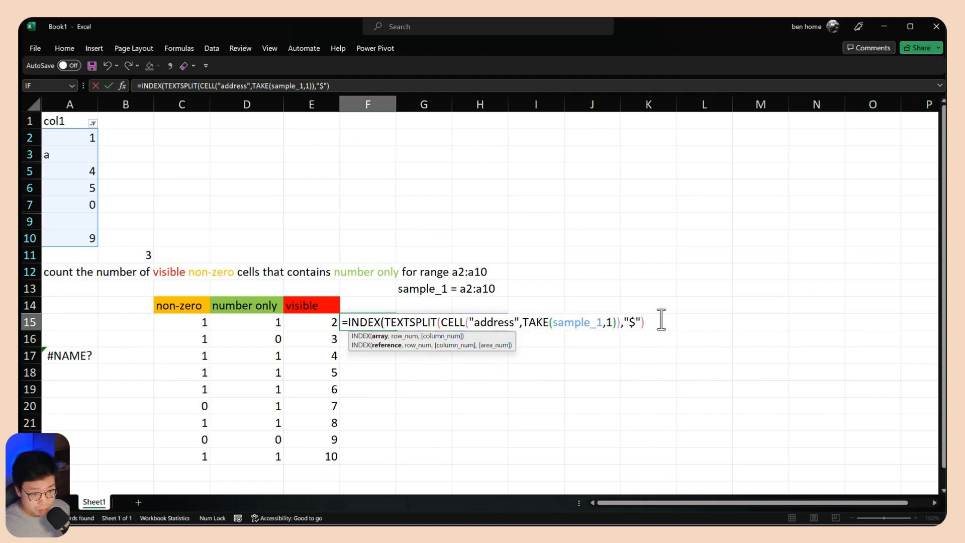
{"action": "type", "text": ","}
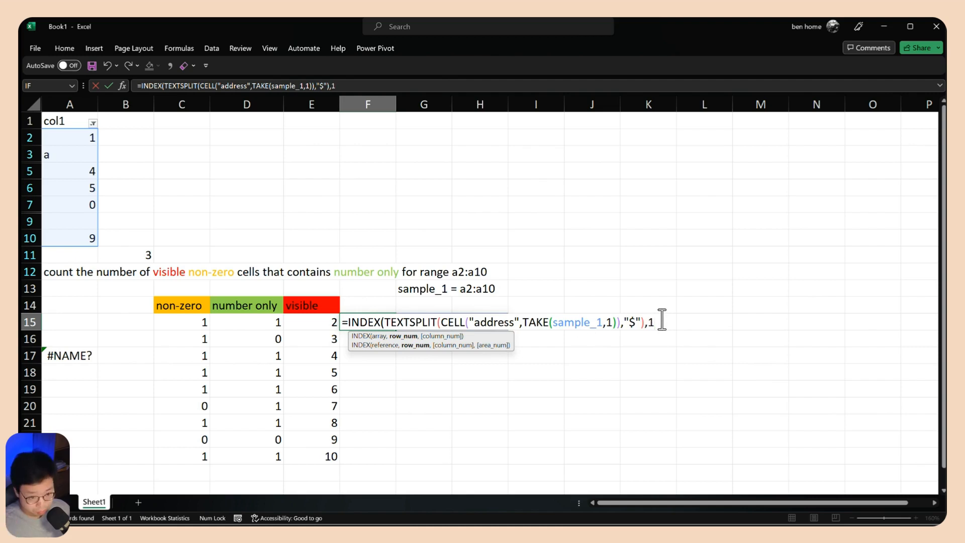
{"action": "type", "text": "1,2"}
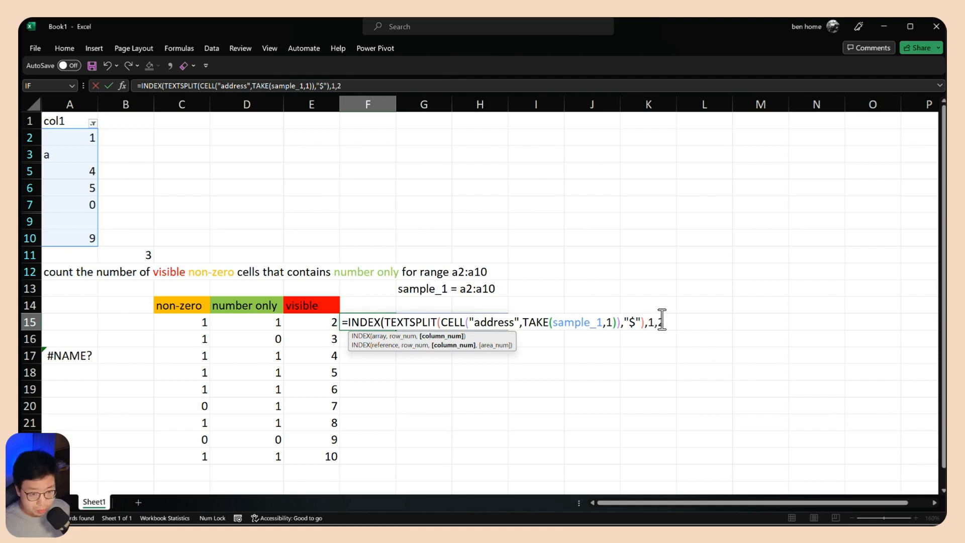
{"action": "type", "text": ")"}
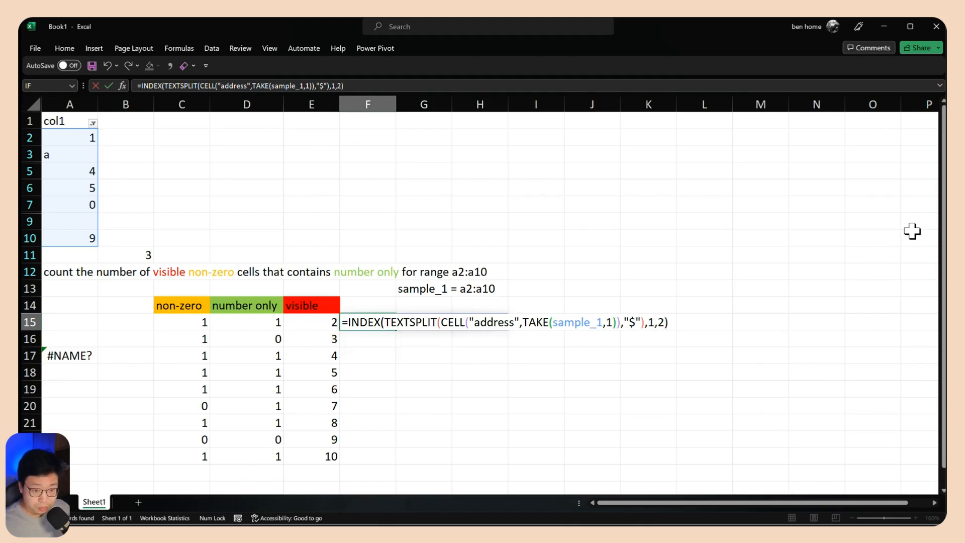
{"action": "key", "text": "ctrl+Return"}
Append &ROW(sample_1) to the INDEX formula in F15 to build the address of every cell in the range
{"action": "left_click", "coordinate": [318, 325]}
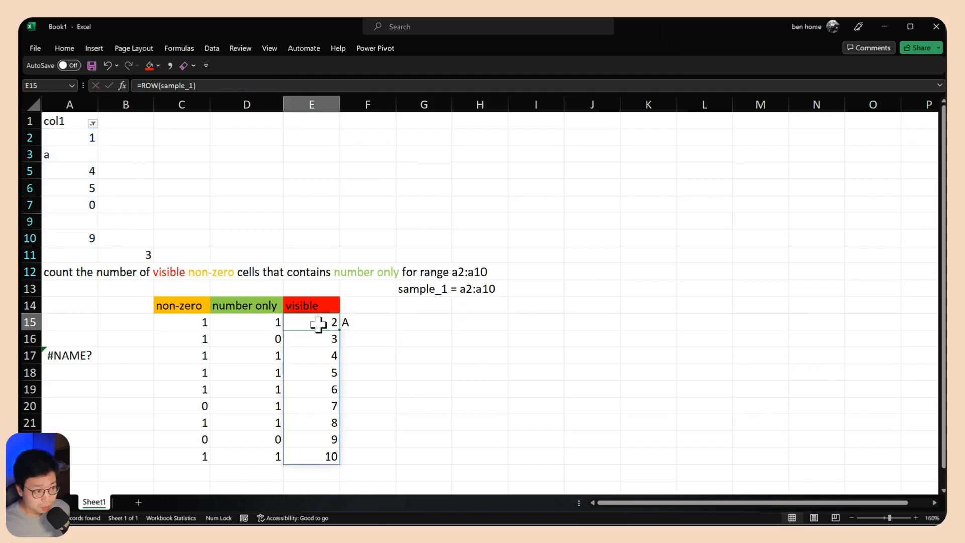
{"action": "left_click", "coordinate": [367, 321]}
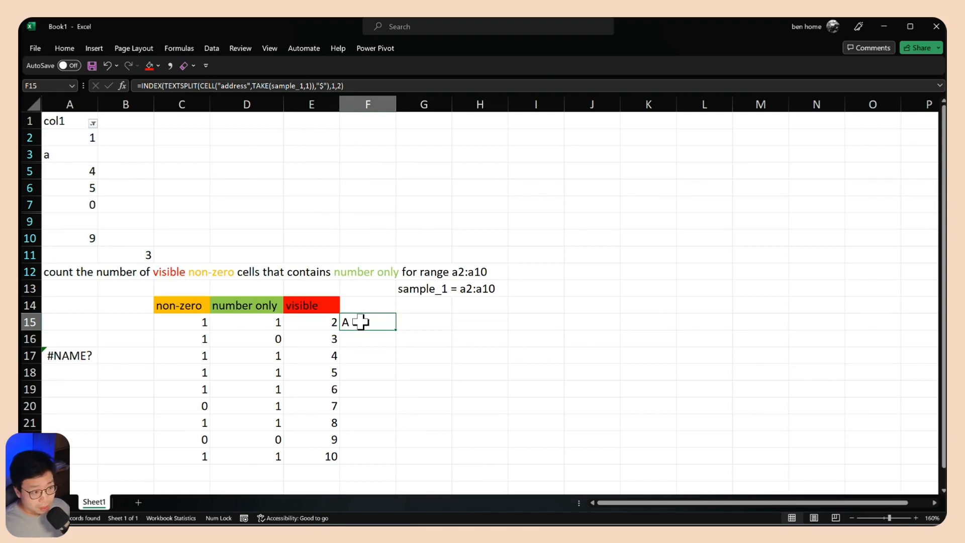
{"action": "left_click", "coordinate": [320, 321]}
{"action": "key", "text": "Right"}
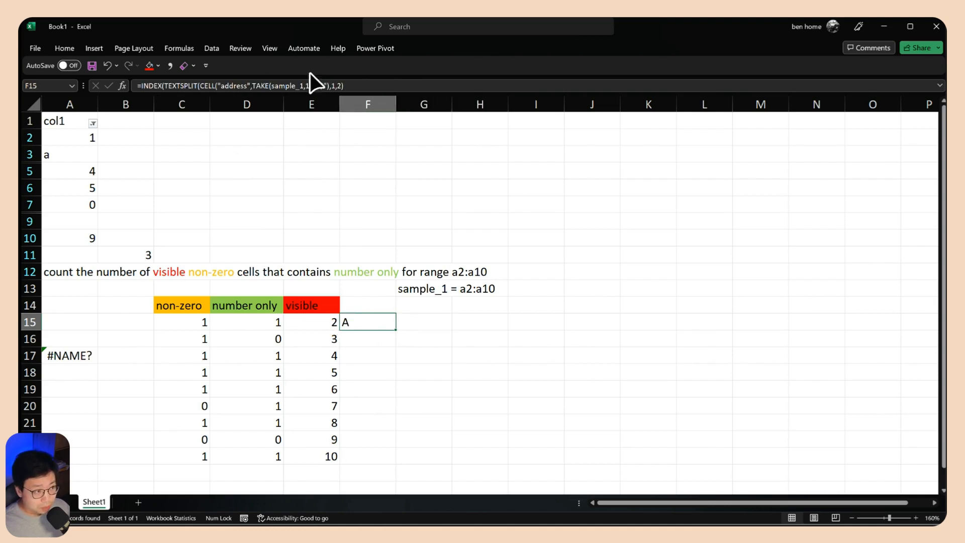
{"action": "left_click_drag", "start_coordinate": [347, 86], "coordinate": [184, 85]}
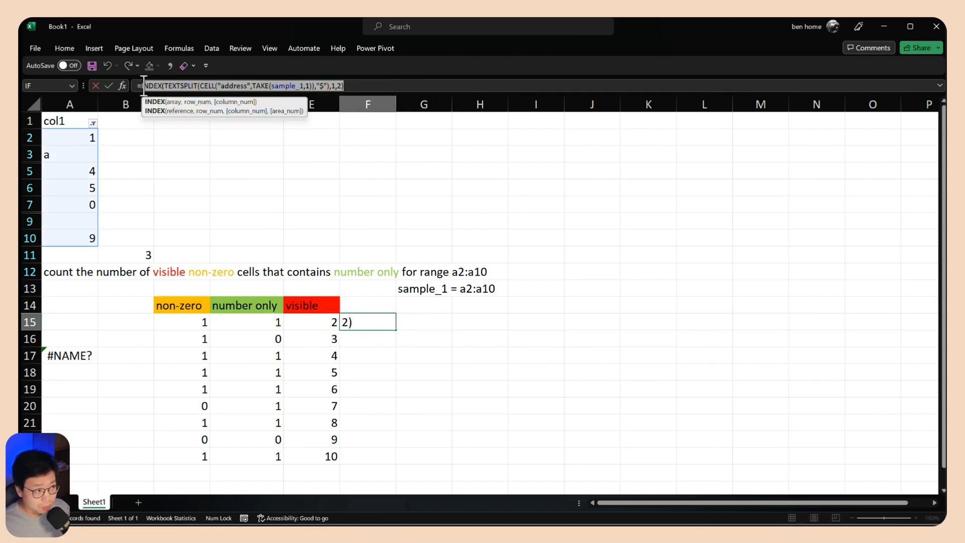
{"action": "left_click", "coordinate": [366, 86]}
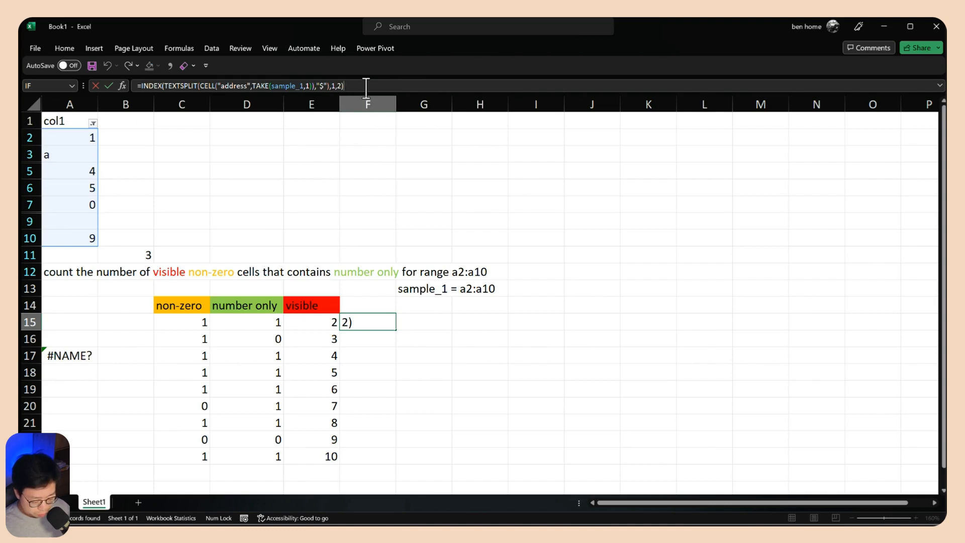
{"action": "key", "text": "BackSpace"}
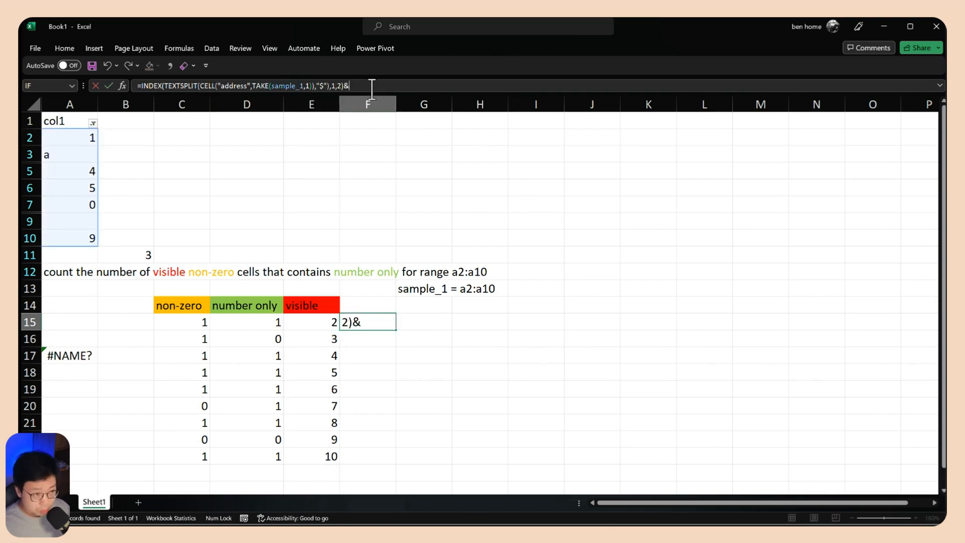
{"action": "type", "text": "&"}
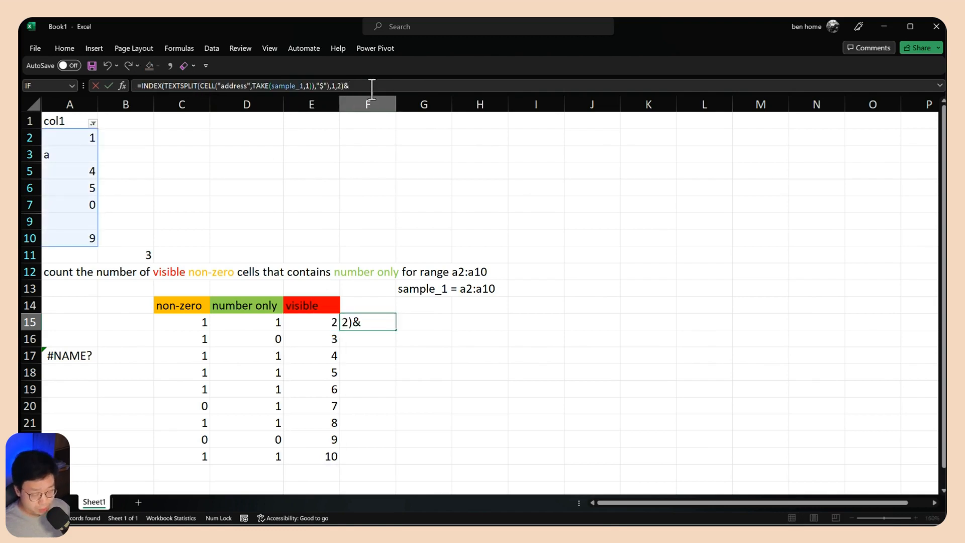
{"action": "type", "text": "ROW(sample_1)"}
{"action": "key", "text": "Return"}
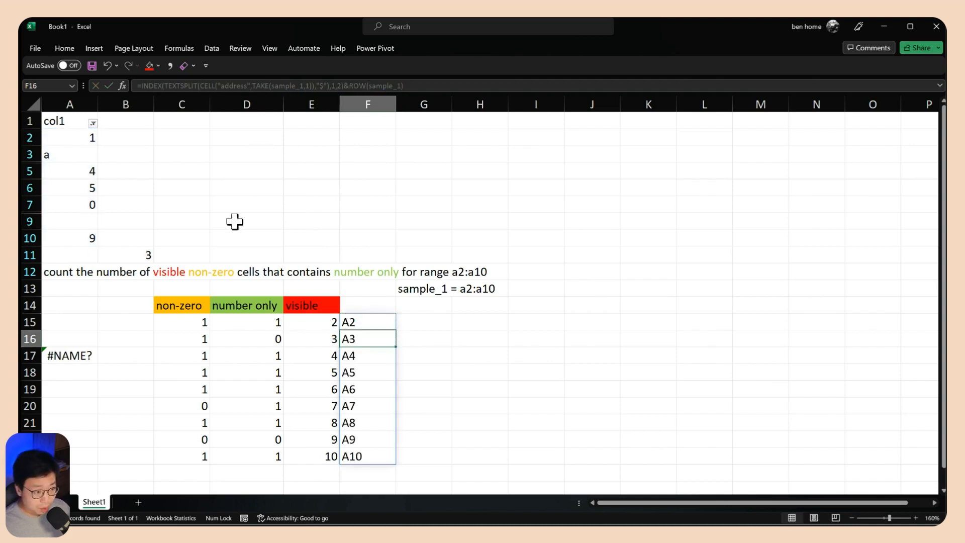
Clear the row numbers in E15:E23 and move the address formula from F15 into E15
{"action": "left_click_drag", "start_coordinate": [332, 324], "coordinate": [324, 456]}
{"action": "key", "text": "Delete"}
{"action": "left_click", "coordinate": [370, 324]}
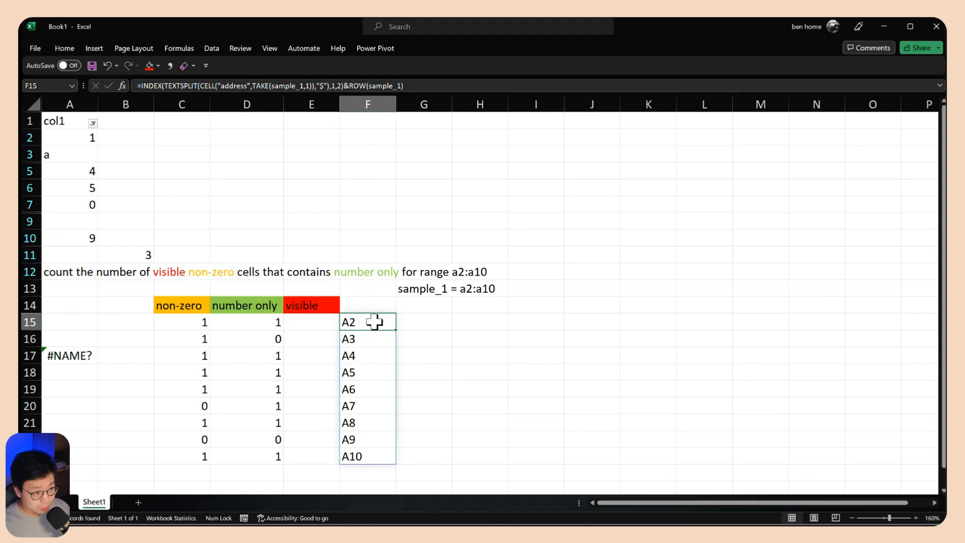
{"action": "left_click", "coordinate": [139, 84]}
{"action": "key", "text": "ctrl+a"}
{"action": "key", "text": "BackSpace"}
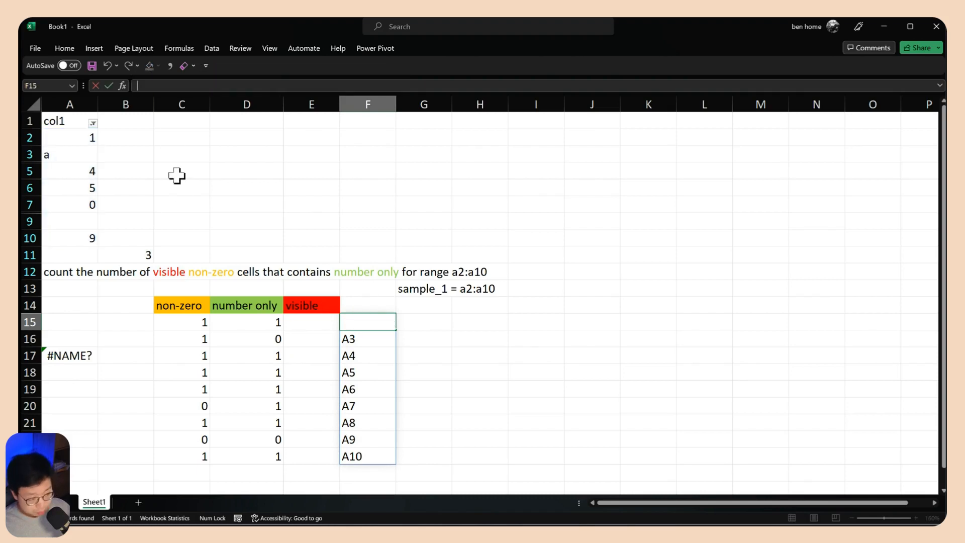
{"action": "left_click", "coordinate": [322, 321]}
{"action": "type", "text": "=INDEX(TEXTSPLIT(CELL(\"address\",TAKE(sample_1,1)),\"$\"),1,2)&ROW(sample_1)"}
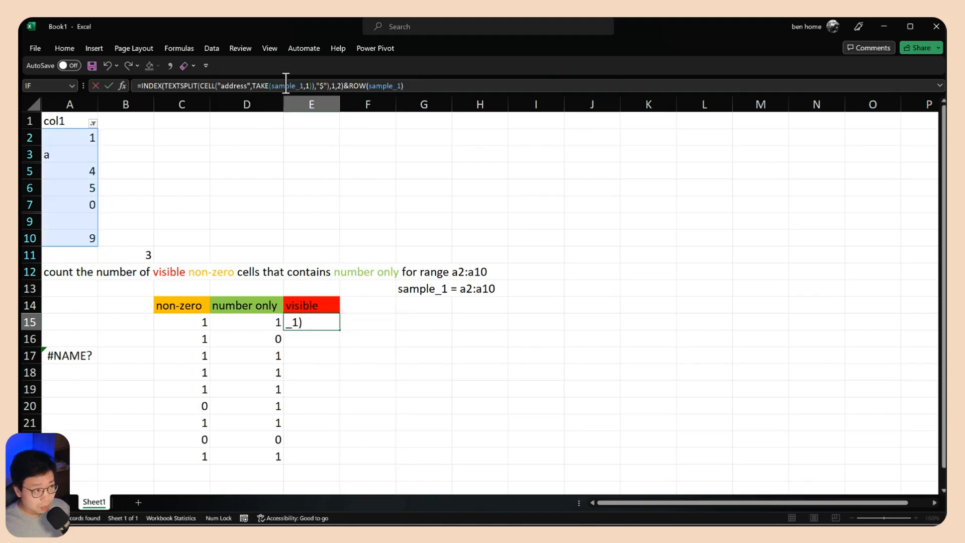
{"action": "key", "text": "Return"}
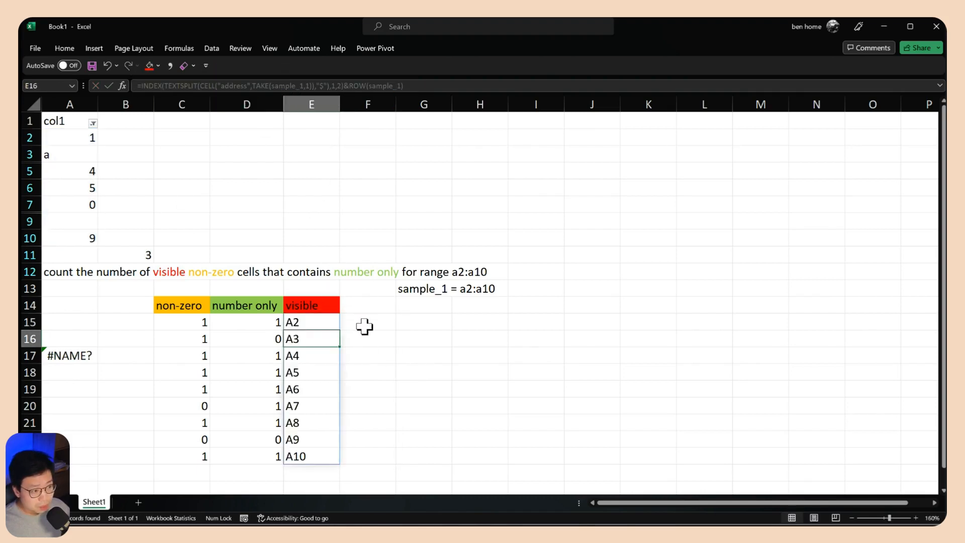
Preview the array returned by the whole address formula in E15, leaving the formula as it is
{"action": "double_click", "coordinate": [300, 322]}
{"action": "left_click_drag", "start_coordinate": [293, 322], "coordinate": [706, 323]}
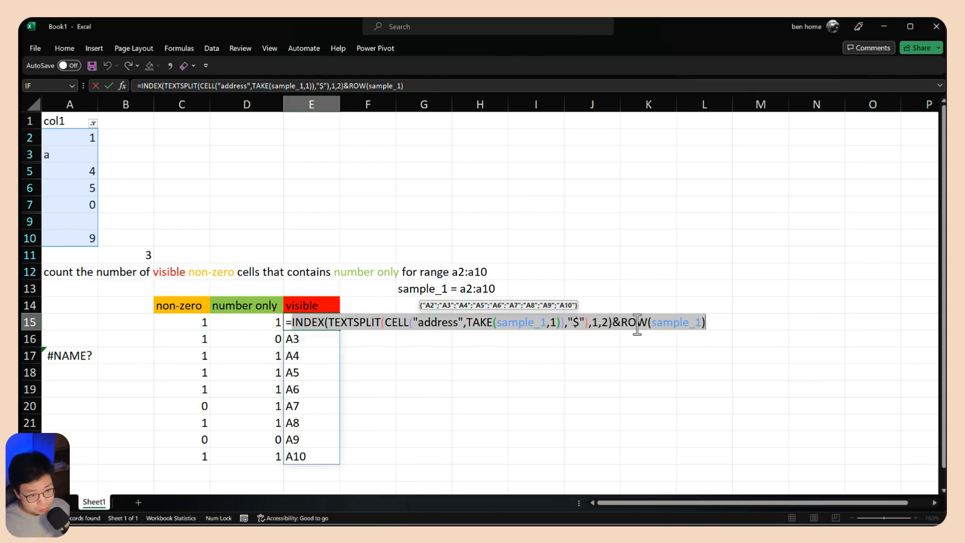
{"action": "key", "text": "Escape"}
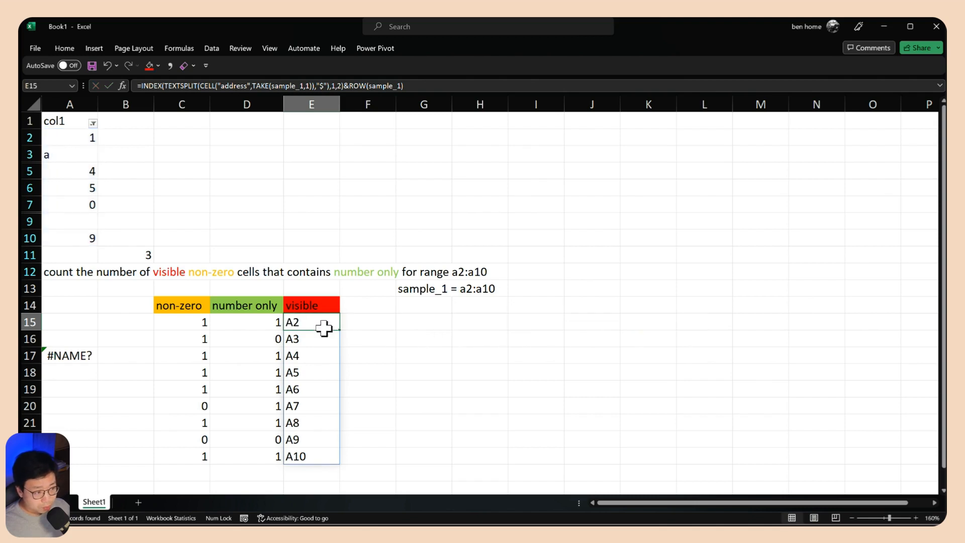
Wrap the address formula in E15 in INDIRECT to convert the address texts into cell references
{"action": "double_click", "coordinate": [299, 324]}
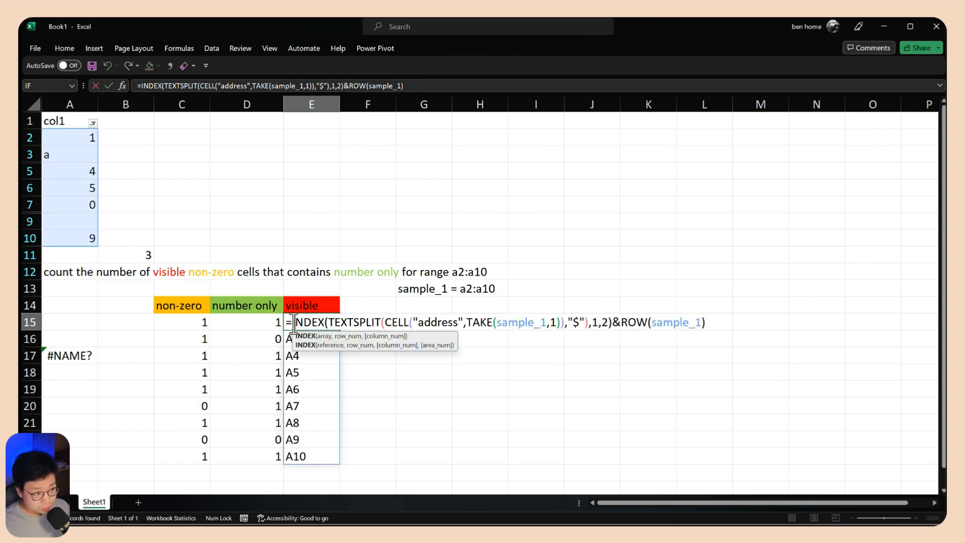
{"action": "left_click", "coordinate": [294, 322]}
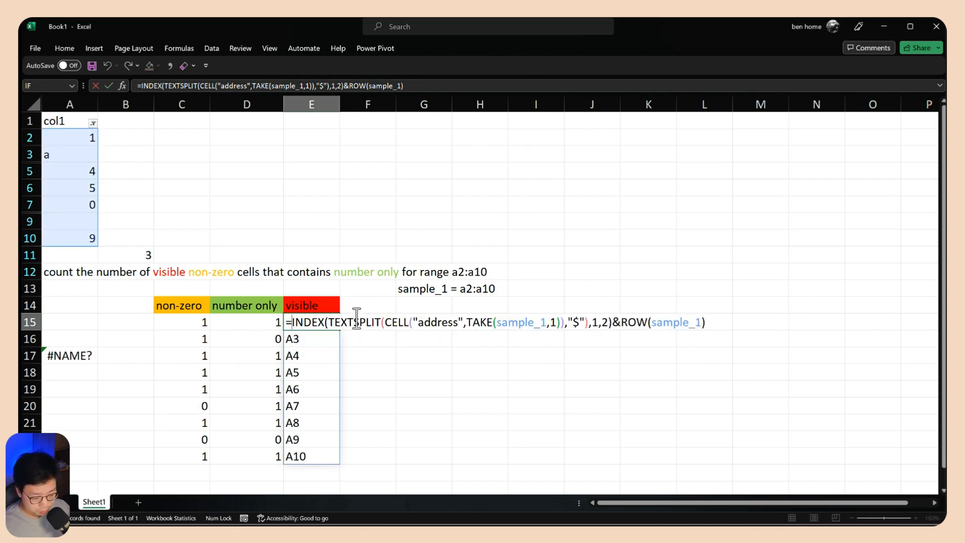
{"action": "type", "text": "in"}
{"action": "key", "text": "Down"}
{"action": "key", "text": "Tab"}
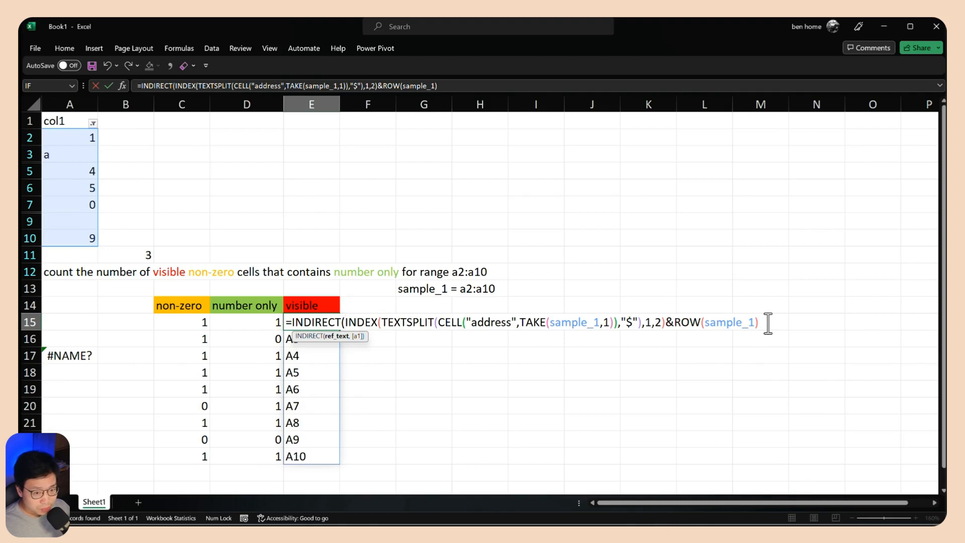
{"action": "type", "text": ")"}
{"action": "key", "text": "Return"}
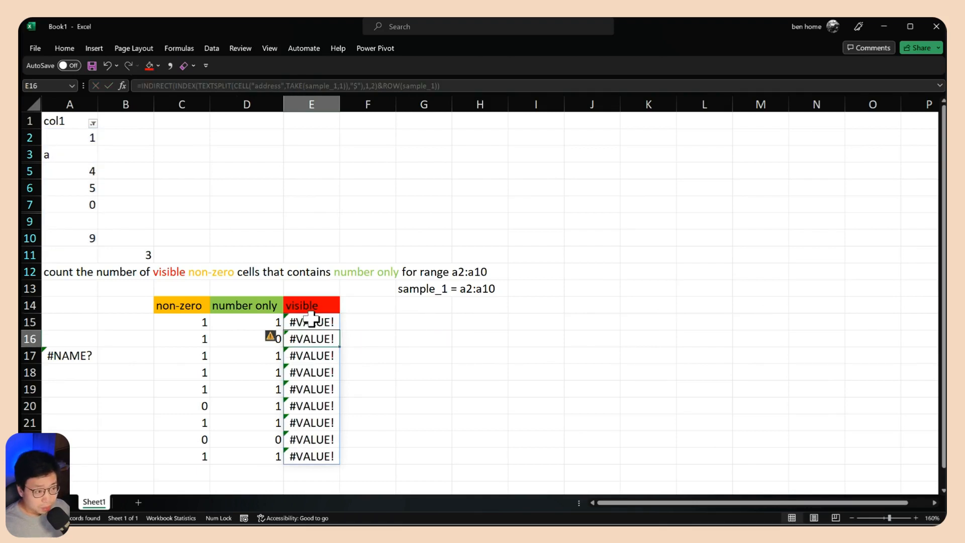
Wrap the INDIRECT expression in E15 in SUBTOTAL with function number 103 to flag the visible cells of the range
{"action": "left_click", "coordinate": [319, 321]}
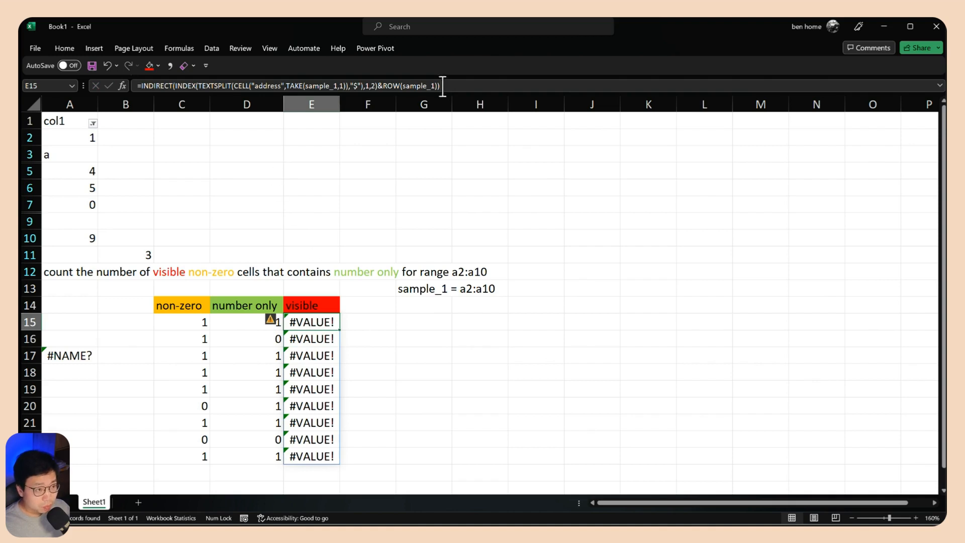
{"action": "left_click_drag", "start_coordinate": [454, 83], "coordinate": [244, 86]}
{"action": "left_click", "coordinate": [311, 322]}
{"action": "left_click_drag", "start_coordinate": [295, 322], "coordinate": [762, 322]}
{"action": "key", "text": "ctrl+c"}
{"action": "key", "text": "BackSpace"}
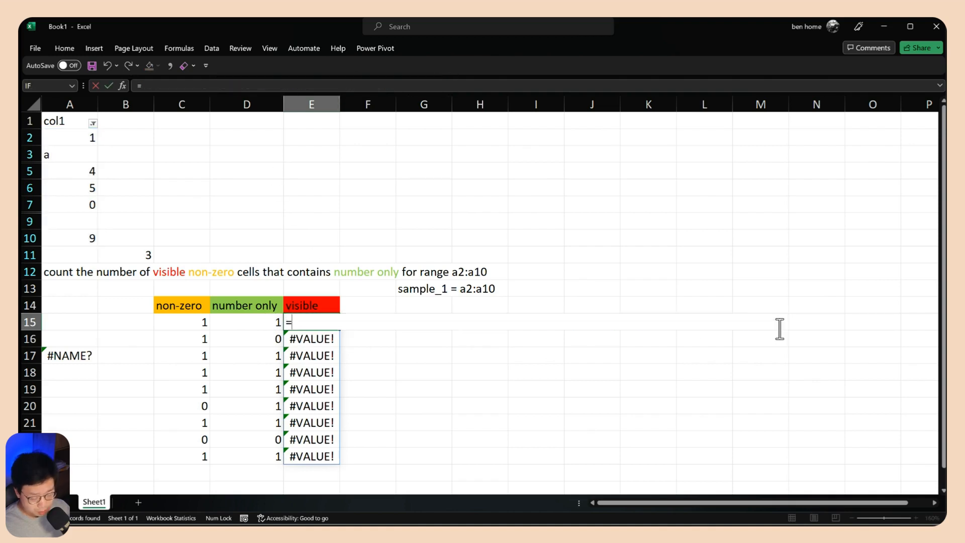
{"action": "type", "text": "sub"}
{"action": "key", "text": "Down"}
{"action": "key", "text": "Tab"}
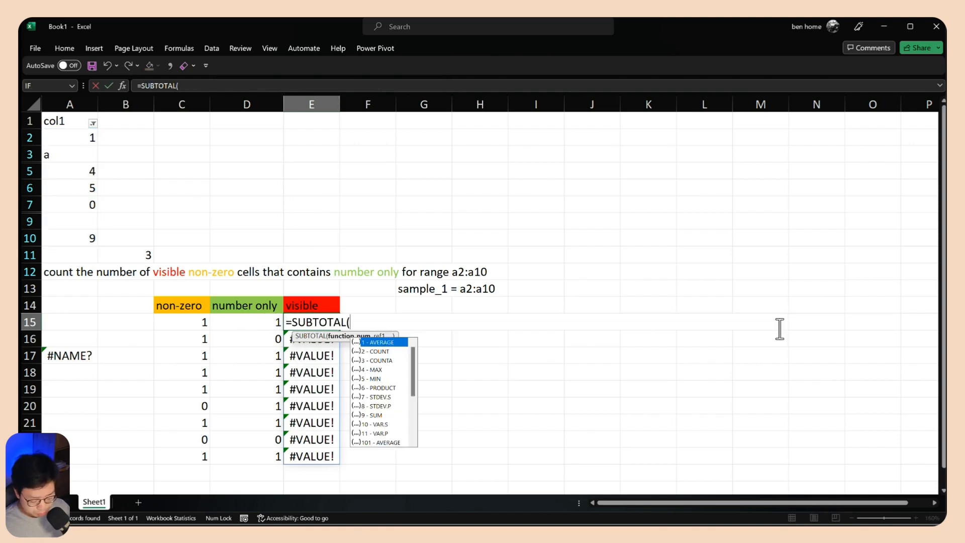
{"action": "type", "text": ","}
{"action": "key", "text": "BackSpace"}
{"action": "type", "text": "103"}
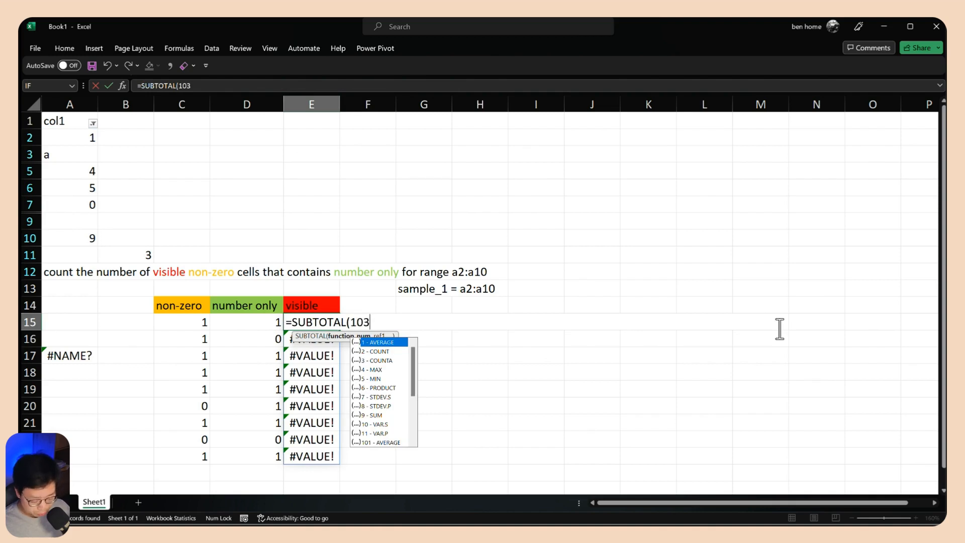
{"action": "type", "text": ","}
{"action": "key", "text": "ctrl+v"}
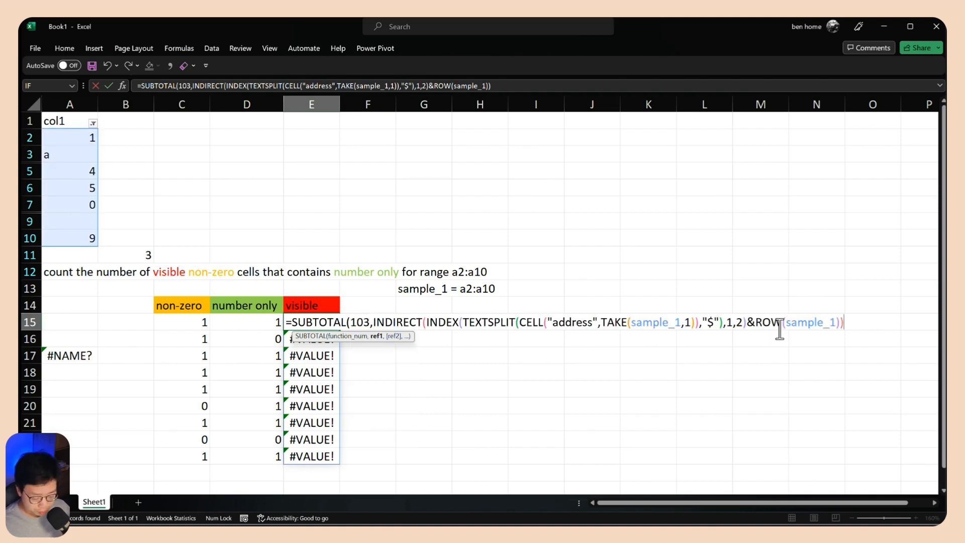
{"action": "type", "text": ")"}
{"action": "key", "text": "ctrl+Return"}
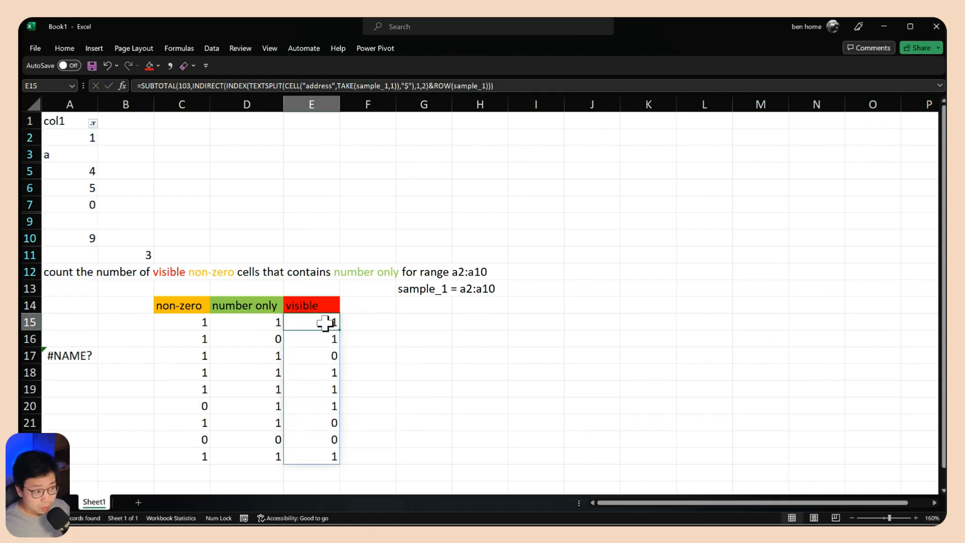
Number the visible rows beside col1 by entering 1 in B2, 2 in B3 and 4 in B5, and compare them with E17
{"action": "left_click", "coordinate": [319, 353]}
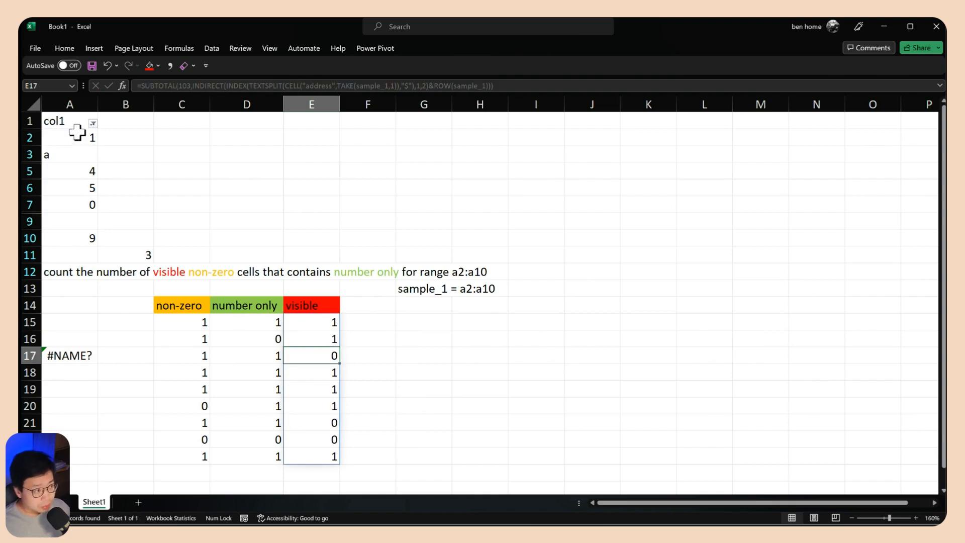
{"action": "left_click", "coordinate": [69, 139]}
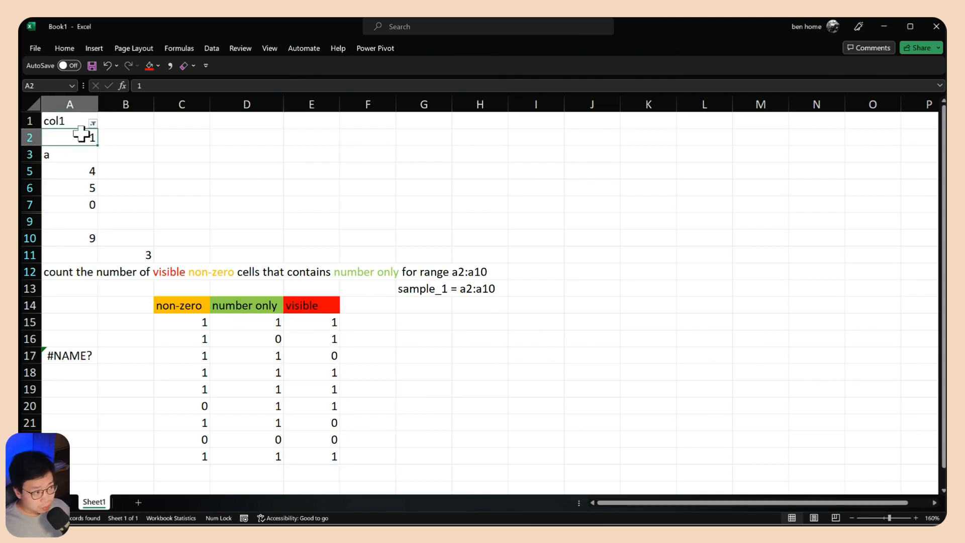
{"action": "left_click", "coordinate": [113, 137]}
{"action": "type", "text": "1"}
{"action": "key", "text": "Return"}
{"action": "type", "text": "2"}
{"action": "key", "text": "Return"}
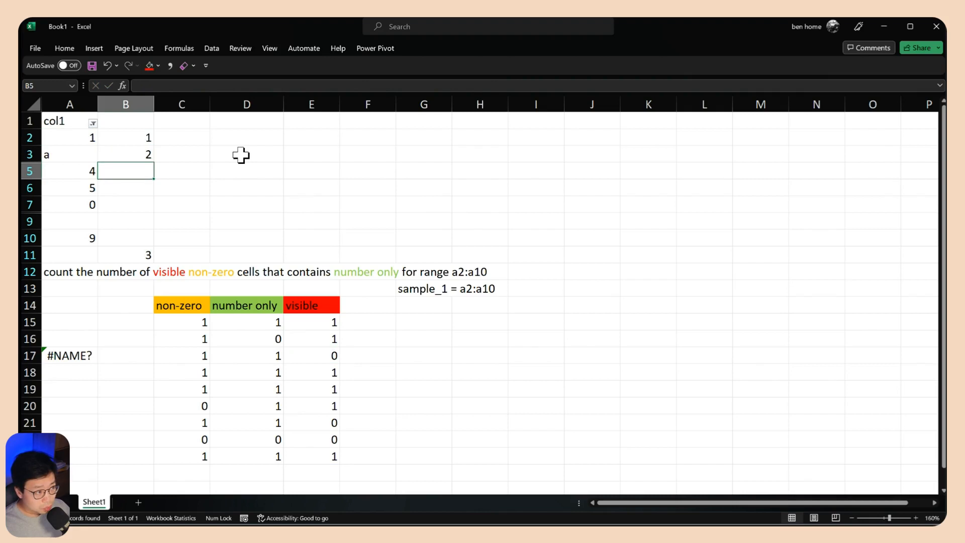
{"action": "type", "text": "4"}
{"action": "key", "text": "Return"}
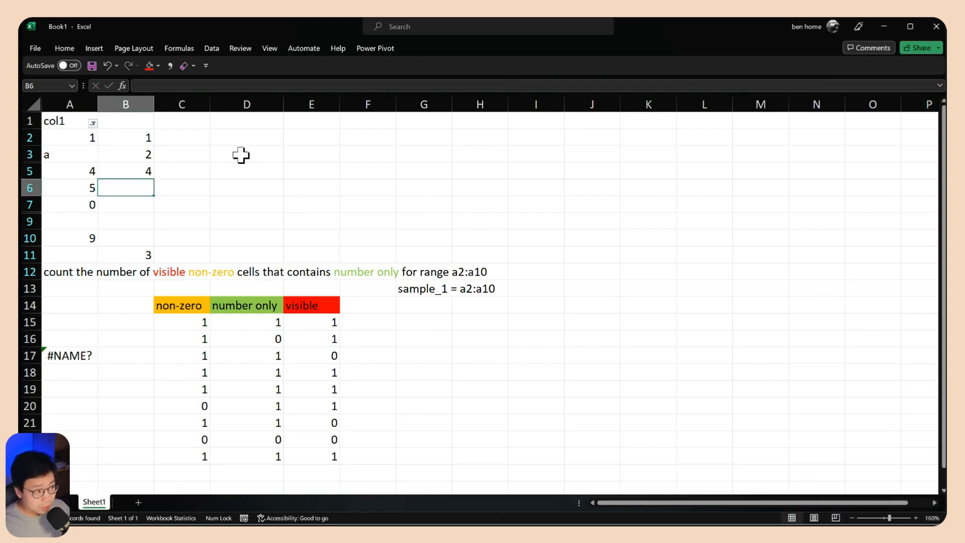
{"action": "left_click_drag", "start_coordinate": [140, 157], "coordinate": [140, 165]}
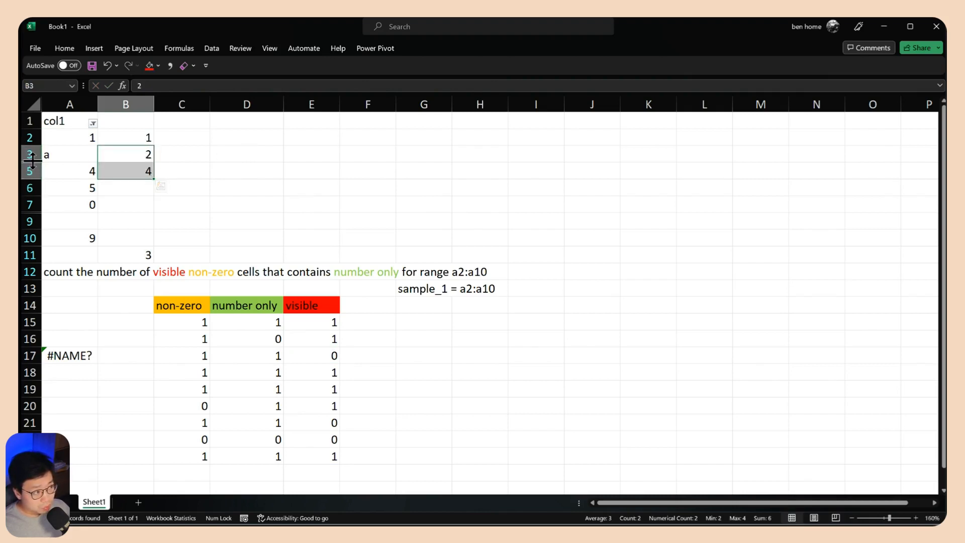
{"action": "left_click", "coordinate": [323, 358]}
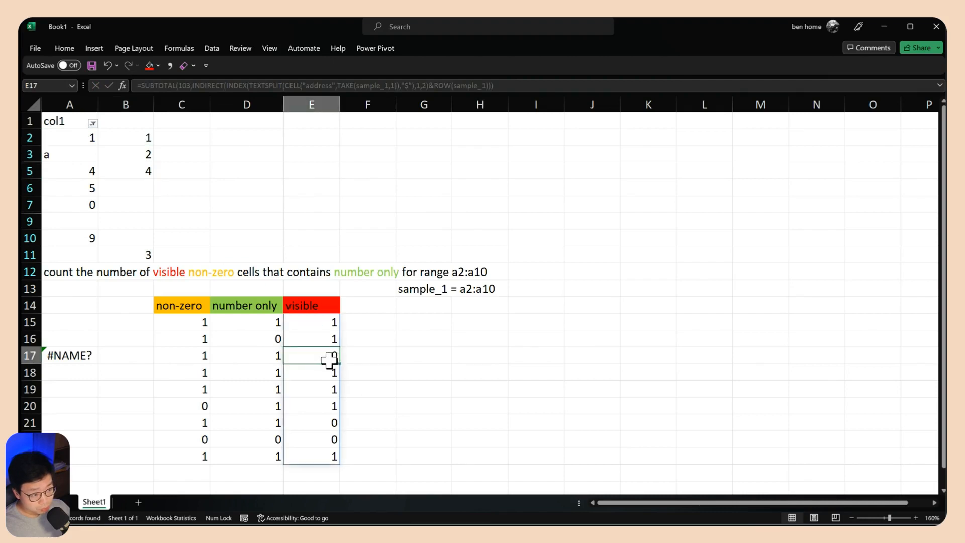
Multiply the three test flags in F15 with =C15*D15*E15 and fill the formula down to F23
{"action": "left_click", "coordinate": [363, 307]}
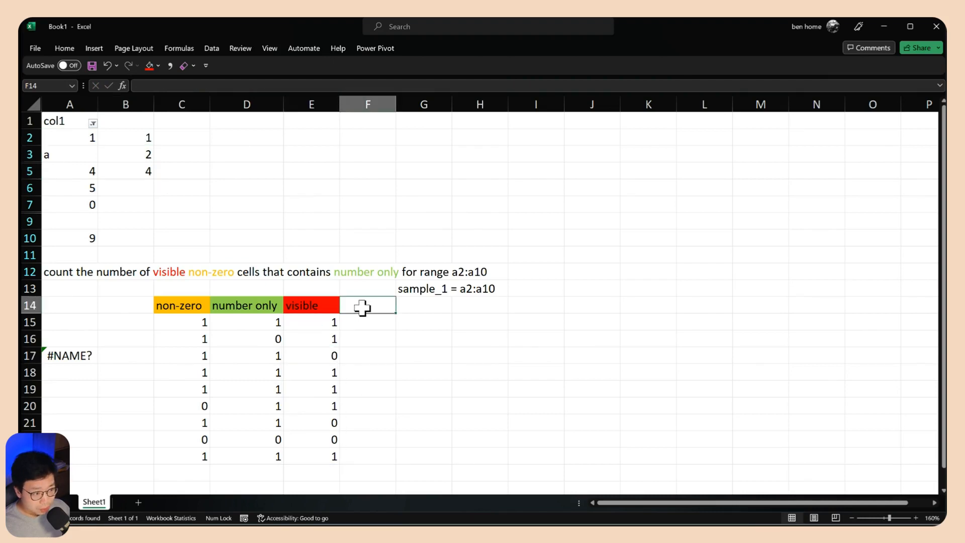
{"action": "left_click", "coordinate": [366, 318]}
{"action": "type", "text": "="}
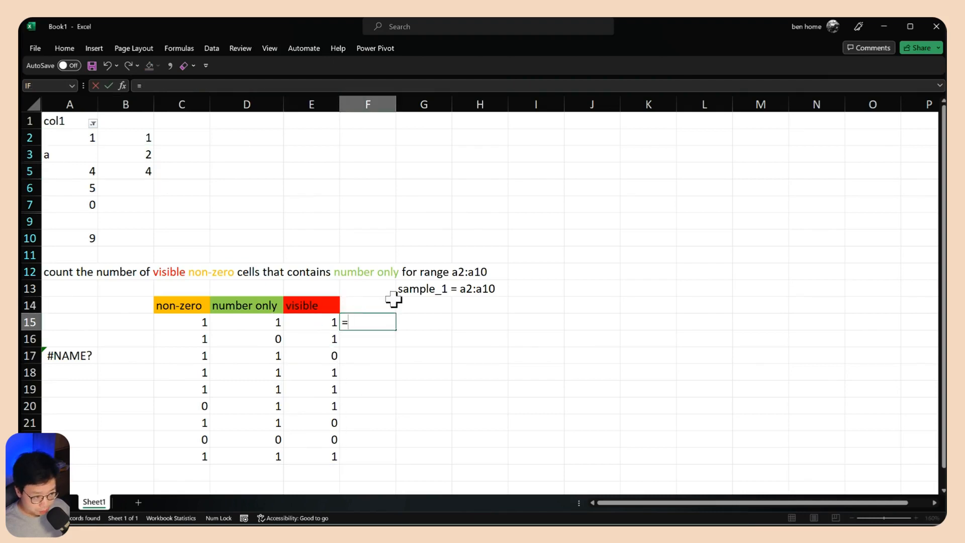
{"action": "key", "text": "Left"}
{"action": "key", "text": "Left"}
{"action": "key", "text": "Left"}
{"action": "type", "text": "*"}
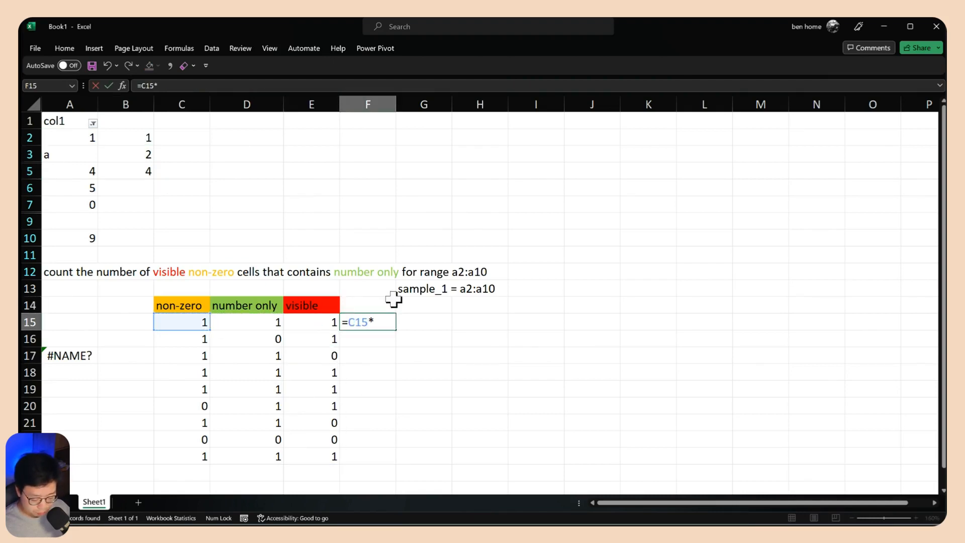
{"action": "key", "text": "Left"}
{"action": "key", "text": "Left"}
{"action": "type", "text": "*"}
{"action": "key", "text": "Left"}
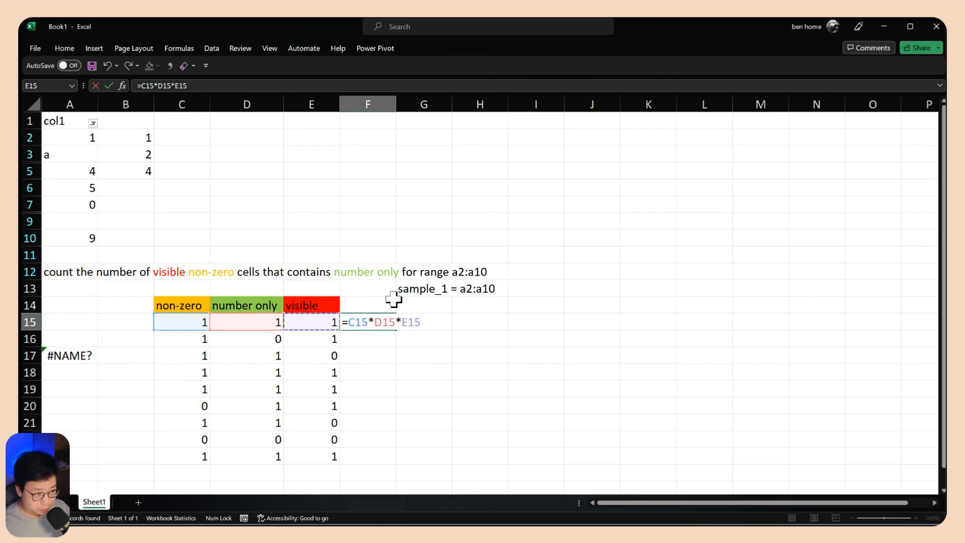
{"action": "key", "text": "Return"}
{"action": "key", "text": "Up"}
{"action": "double_click", "coordinate": [395, 330]}
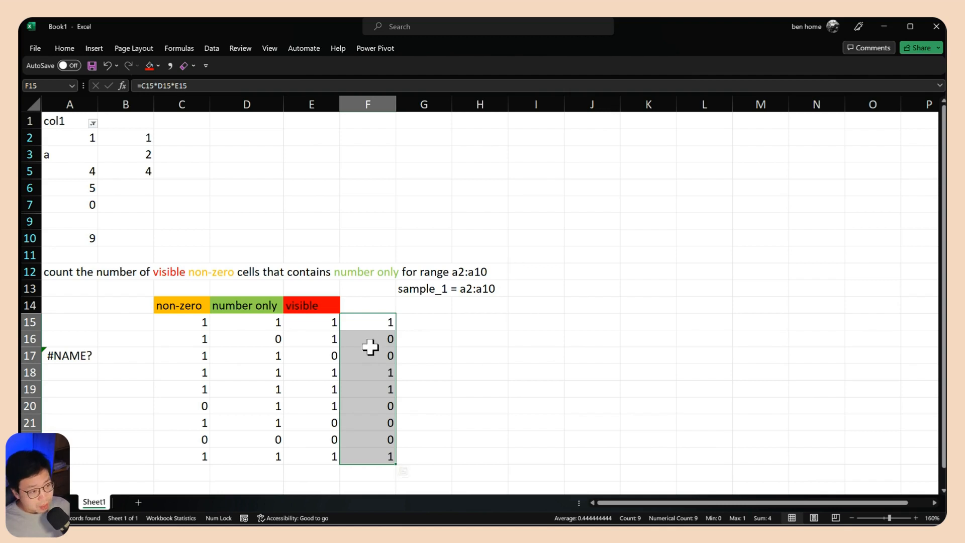
Compare the products in column F with the non-zero, number only and visible flags of several rows and with the values in A2:A10
{"action": "left_click", "coordinate": [378, 322]}
{"action": "mouse_move", "coordinate": [201, 321]}
{"action": "left_mouse_down"}
{"action": "mouse_move", "coordinate": [316, 324]}
{"action": "mouse_move", "coordinate": [202, 321]}
{"action": "left_mouse_up"}
{"action": "left_click", "coordinate": [375, 321]}
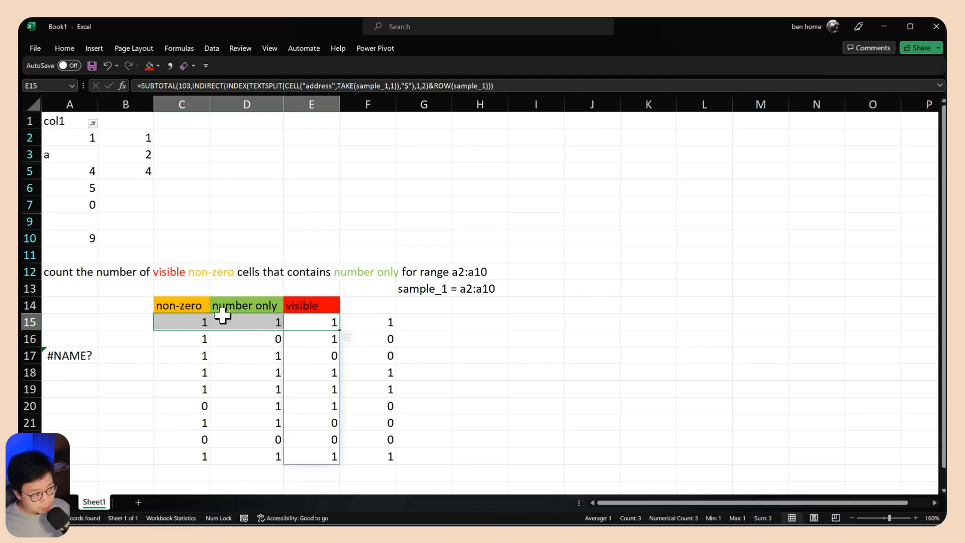
{"action": "left_click", "coordinate": [392, 317]}
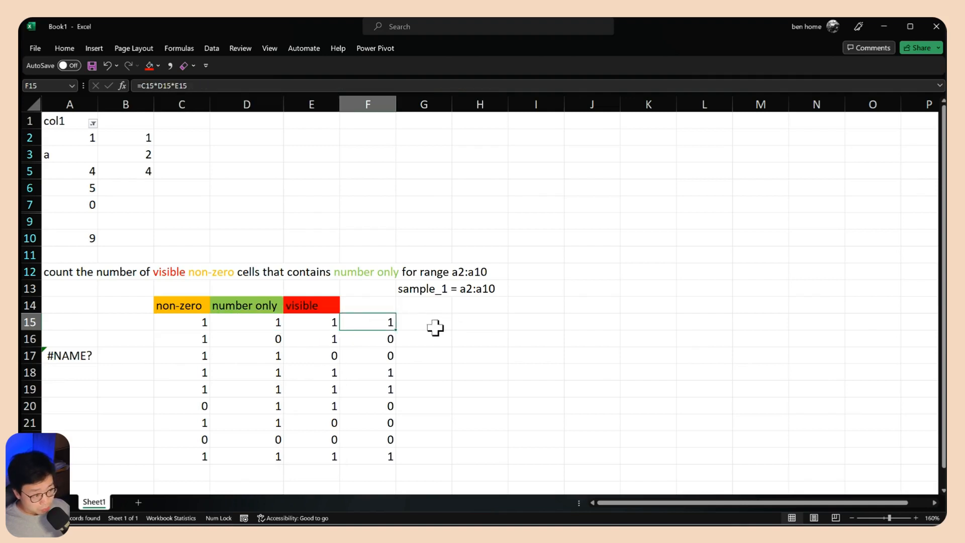
{"action": "left_click_drag", "start_coordinate": [201, 339], "coordinate": [300, 341]}
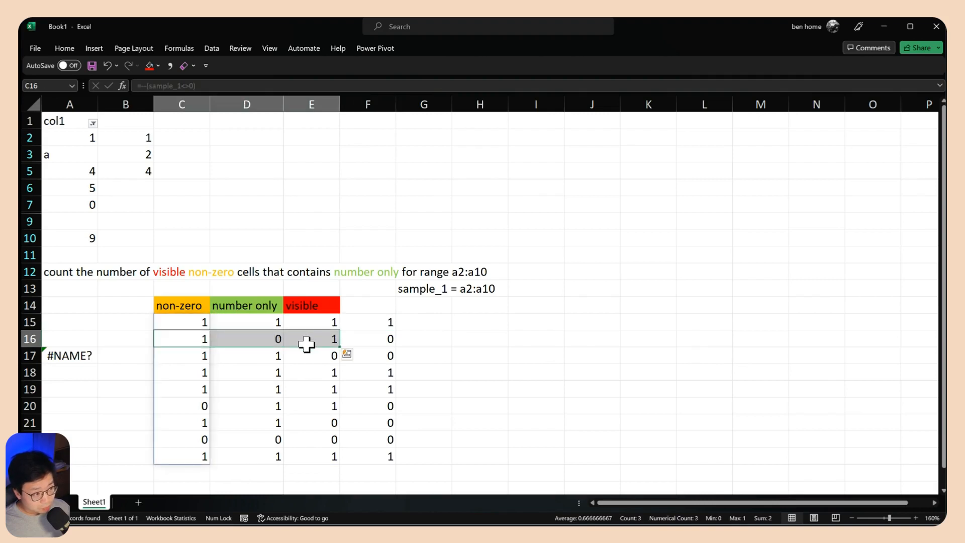
{"action": "left_click", "coordinate": [380, 339]}
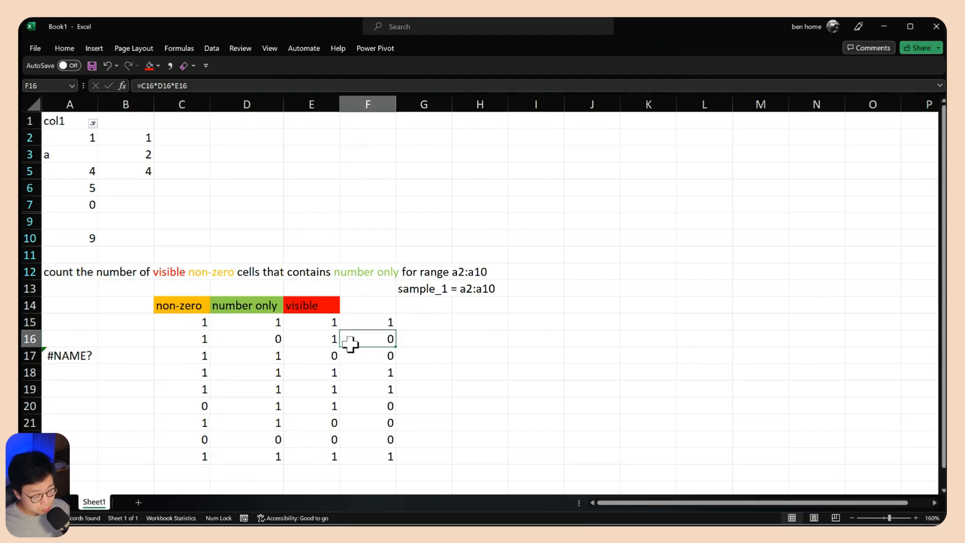
{"action": "left_click", "coordinate": [357, 322]}
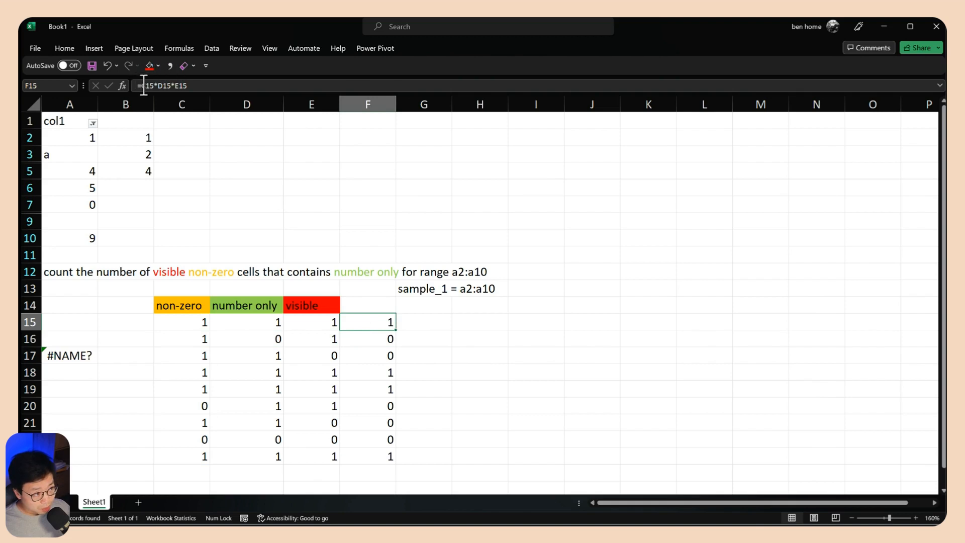
{"action": "left_click_drag", "start_coordinate": [139, 85], "coordinate": [194, 90]}
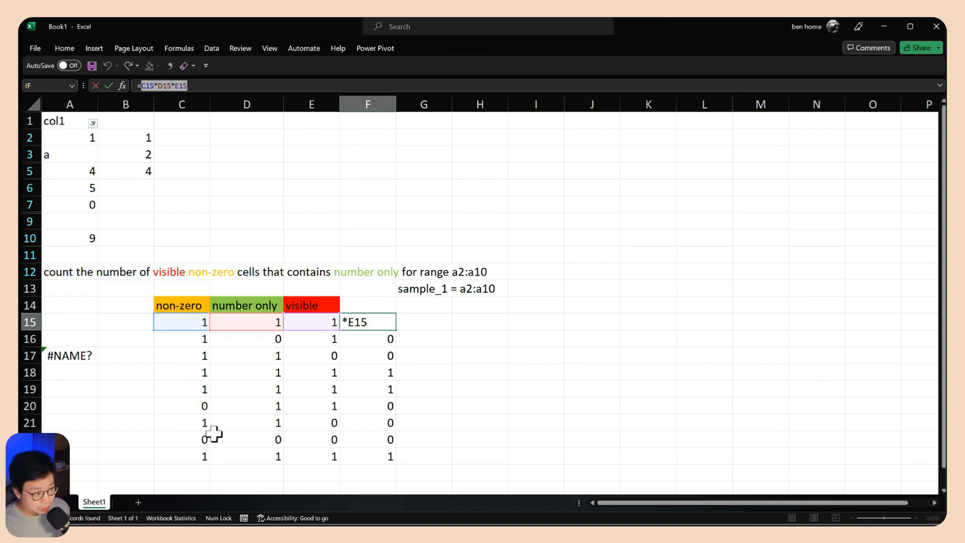
{"action": "left_click_drag", "start_coordinate": [200, 436], "coordinate": [317, 437]}
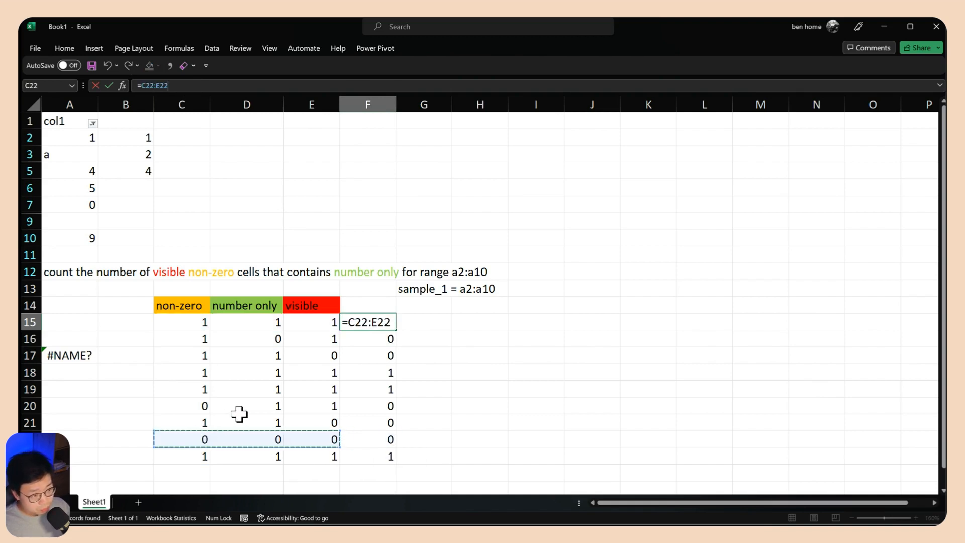
{"action": "key", "text": "Escape"}
{"action": "left_click_drag", "start_coordinate": [204, 402], "coordinate": [302, 403]}
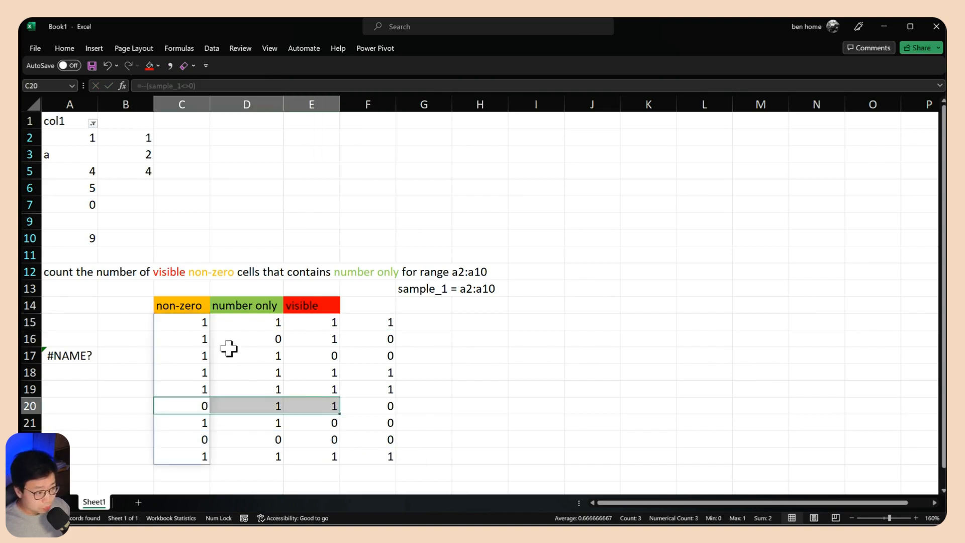
{"action": "left_click_drag", "start_coordinate": [380, 339], "coordinate": [379, 387]}
{"action": "left_click", "coordinate": [375, 321]}
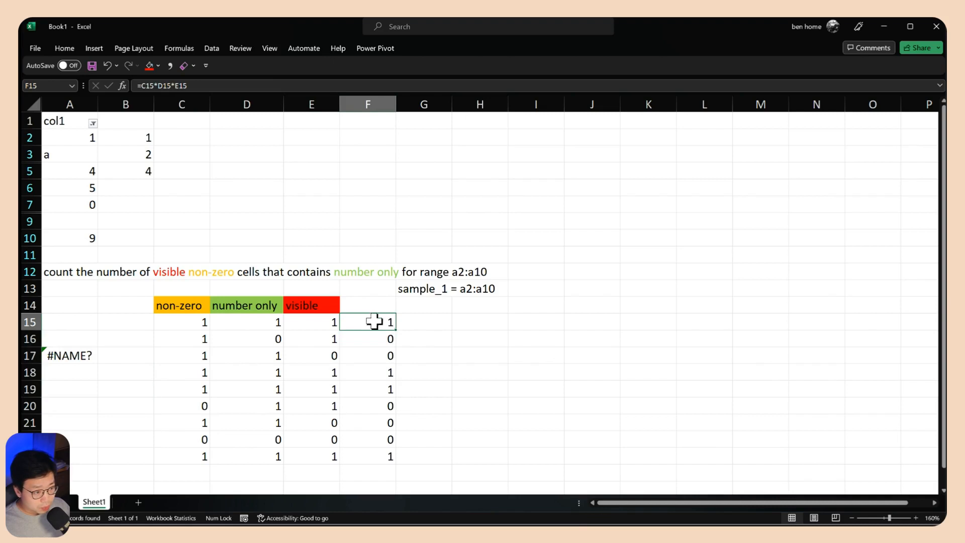
{"action": "left_click", "coordinate": [110, 251]}
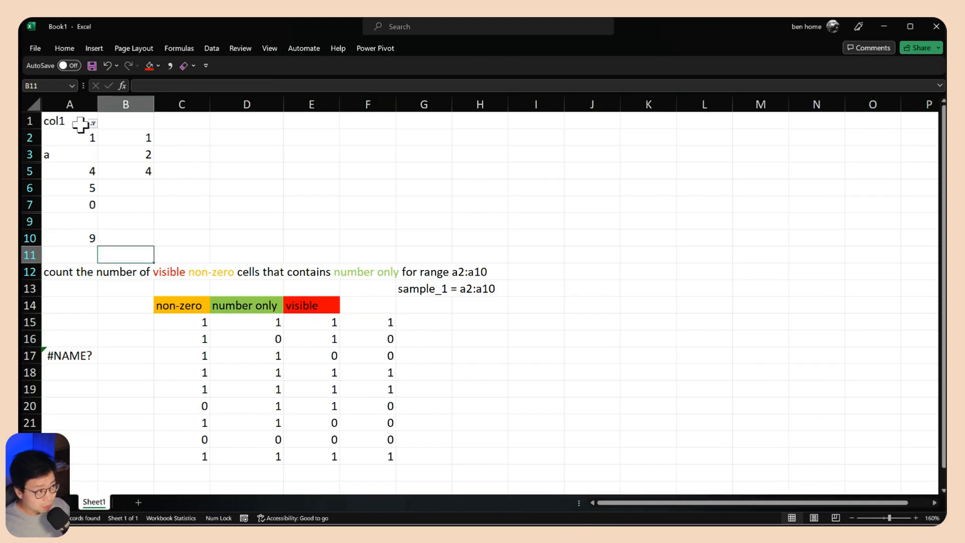
{"action": "left_click", "coordinate": [73, 141]}
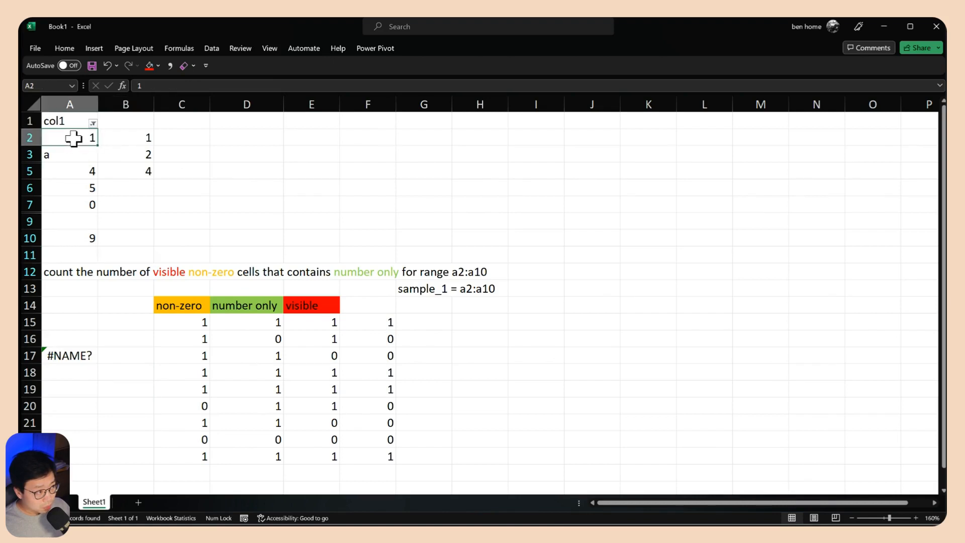
{"action": "left_click", "coordinate": [75, 171]}
{"action": "left_click", "coordinate": [76, 188]}
{"action": "left_click", "coordinate": [78, 238]}
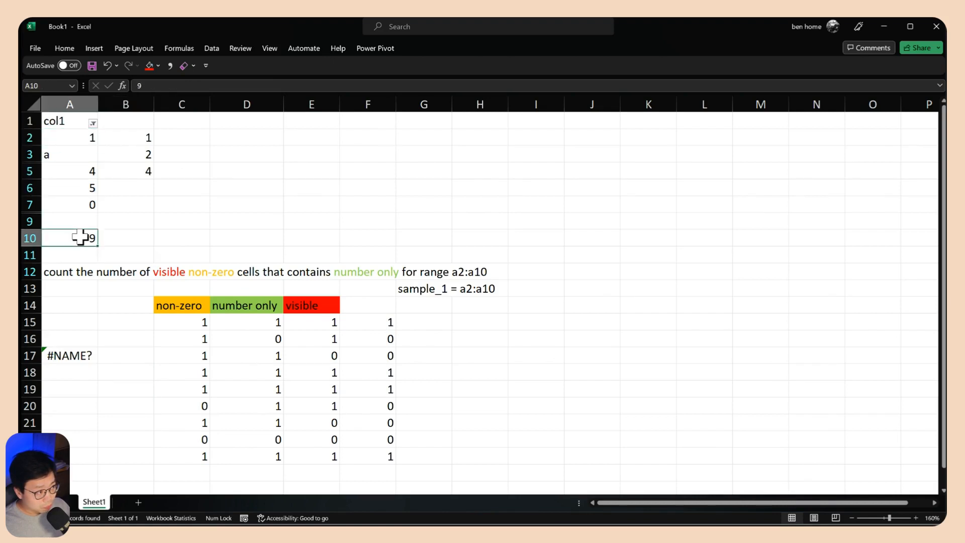
Total the products in F24 with =SUM(F15:F23)
{"action": "left_click", "coordinate": [372, 473]}
{"action": "type", "text": "=SUM("}
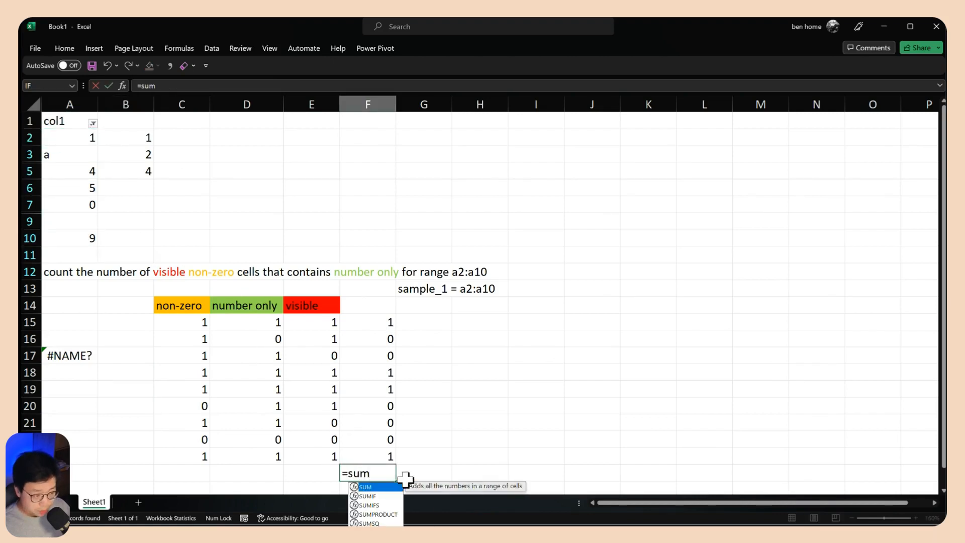
{"action": "key", "text": "Tab"}
{"action": "key", "text": "Up"}
{"action": "key", "text": "ctrl+shift+Up"}
{"action": "key", "text": "Return"}
{"action": "left_click", "coordinate": [376, 455]}
{"action": "scroll", "coordinate": [82, 185], "scroll_direction": "up", "scroll_amount": 1}
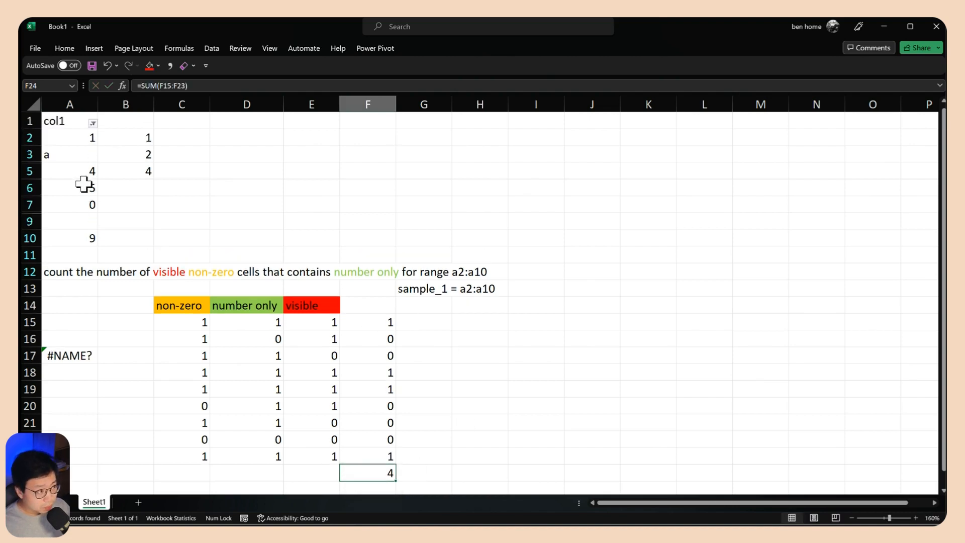
Filter the value 5 out of col1 and check the total in F24
{"action": "left_click", "coordinate": [81, 171]}
{"action": "left_click", "coordinate": [93, 123]}
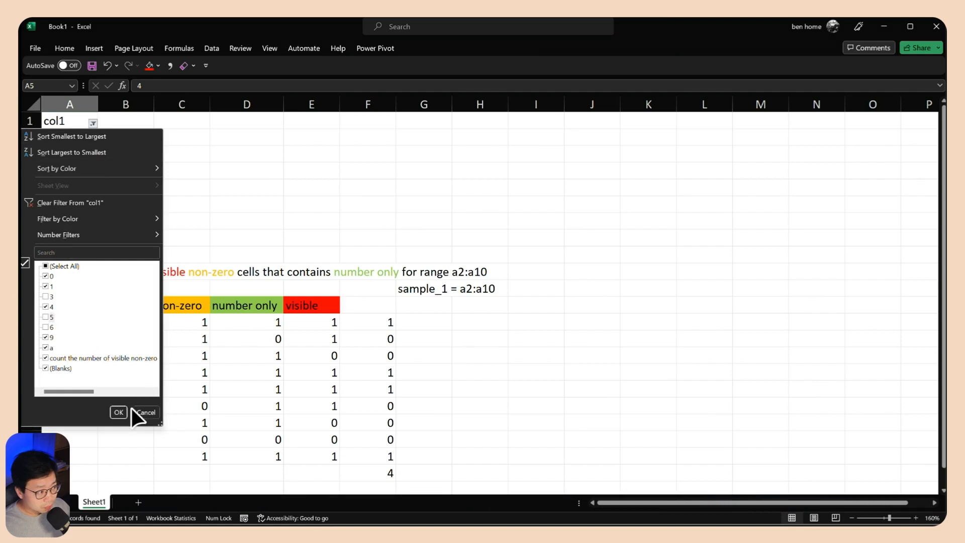
{"action": "left_click", "coordinate": [119, 413]}
{"action": "left_click", "coordinate": [382, 456]}
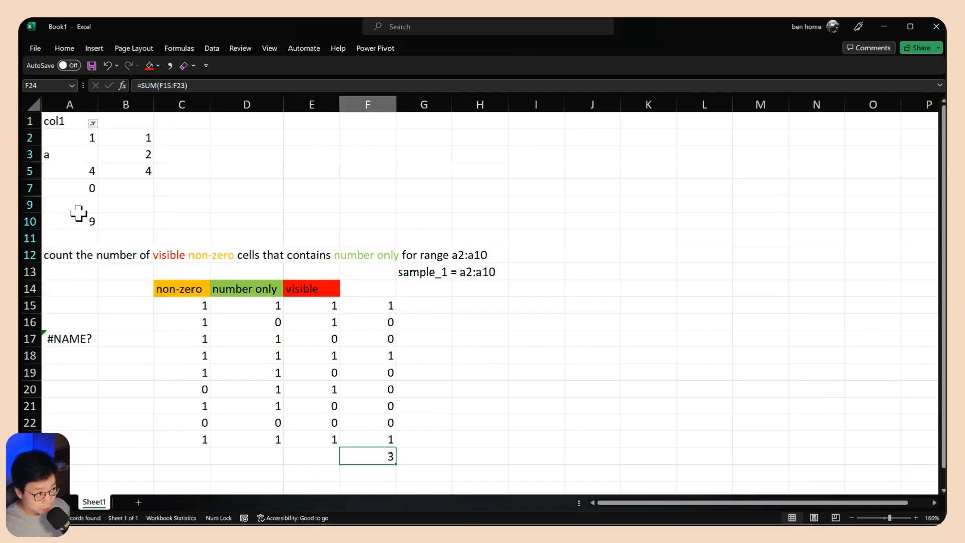
Exclude the value a from the col1 filter as well
{"action": "left_click", "coordinate": [80, 171]}
{"action": "left_click", "coordinate": [83, 137]}
{"action": "left_click", "coordinate": [93, 123]}
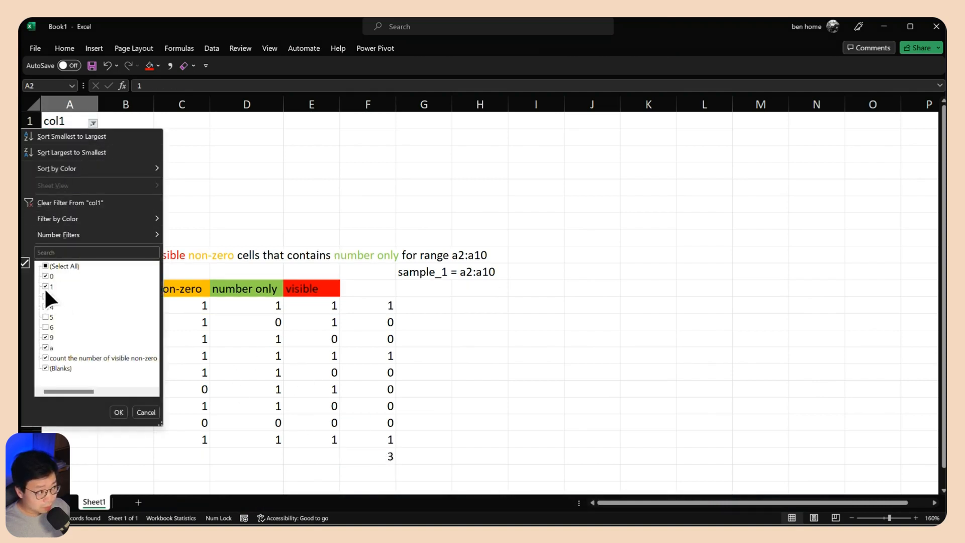
{"action": "left_click", "coordinate": [45, 347]}
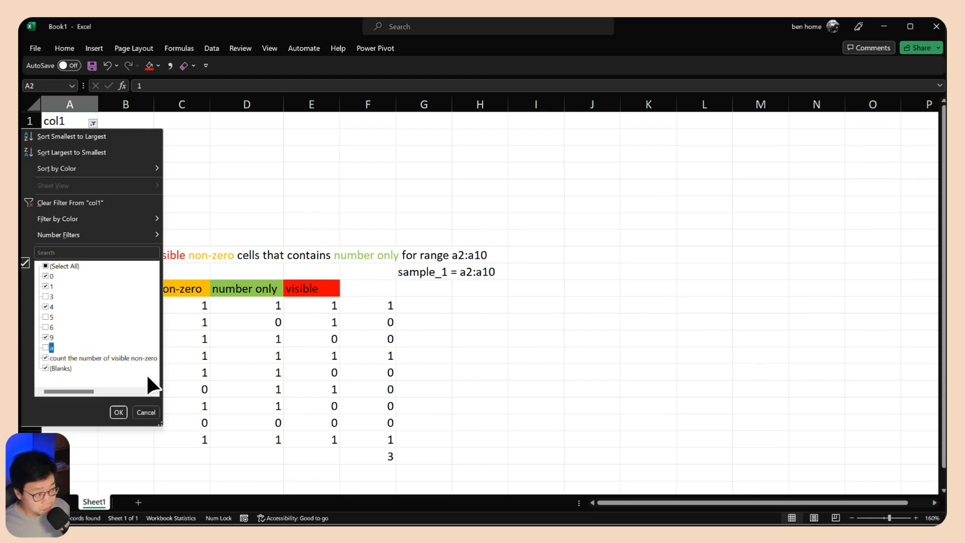
{"action": "left_click", "coordinate": [119, 412]}
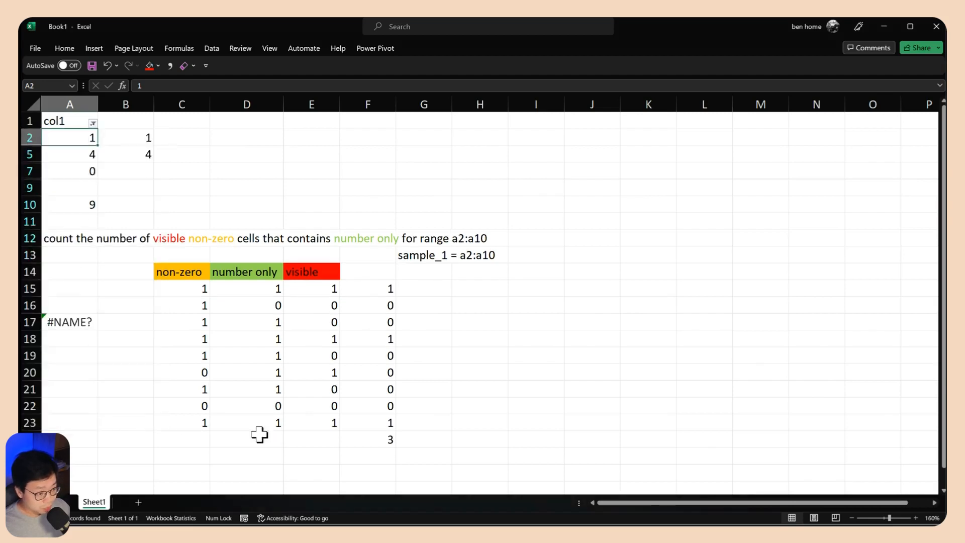
Review the total in F24, the product formula in F15 and the flag values in C15:F23
{"action": "left_click", "coordinate": [384, 440]}
{"action": "left_click", "coordinate": [380, 290]}
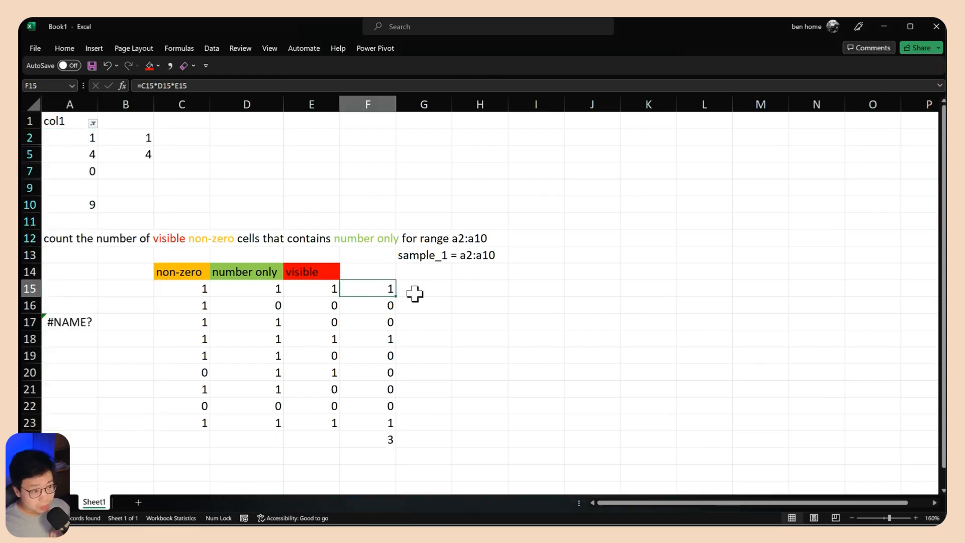
{"action": "left_click_drag", "start_coordinate": [196, 287], "coordinate": [354, 422]}
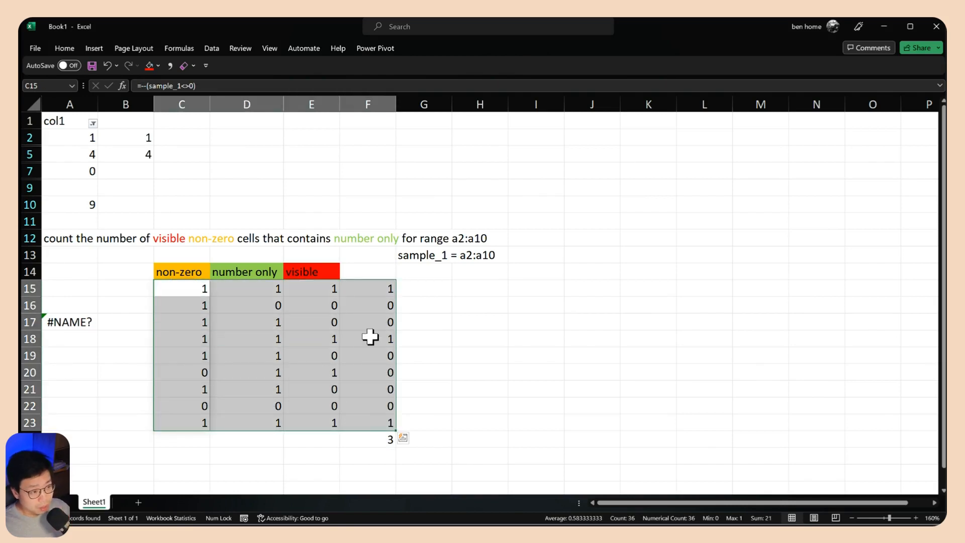
Copy the non-zero test from C15 into H15 as =--(sample_1<>0)
{"action": "left_click", "coordinate": [457, 289]}
{"action": "left_click", "coordinate": [204, 289]}
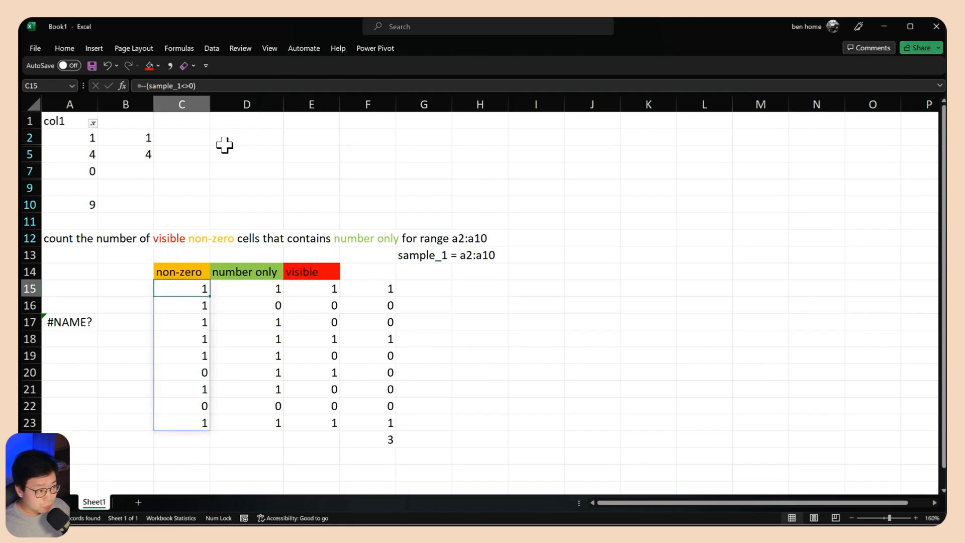
{"action": "left_click_drag", "start_coordinate": [195, 86], "coordinate": [143, 85]}
{"action": "key", "text": "Escape"}
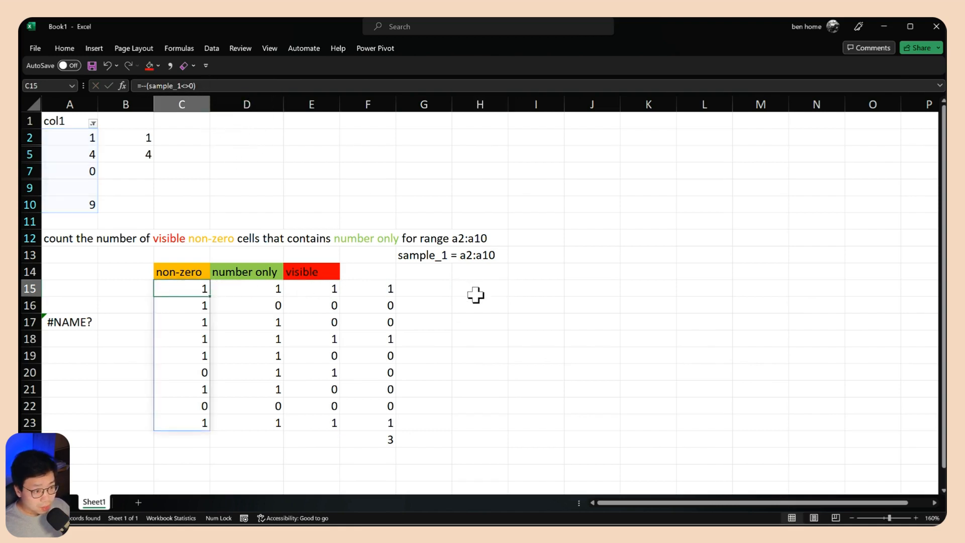
{"action": "left_click", "coordinate": [476, 289]}
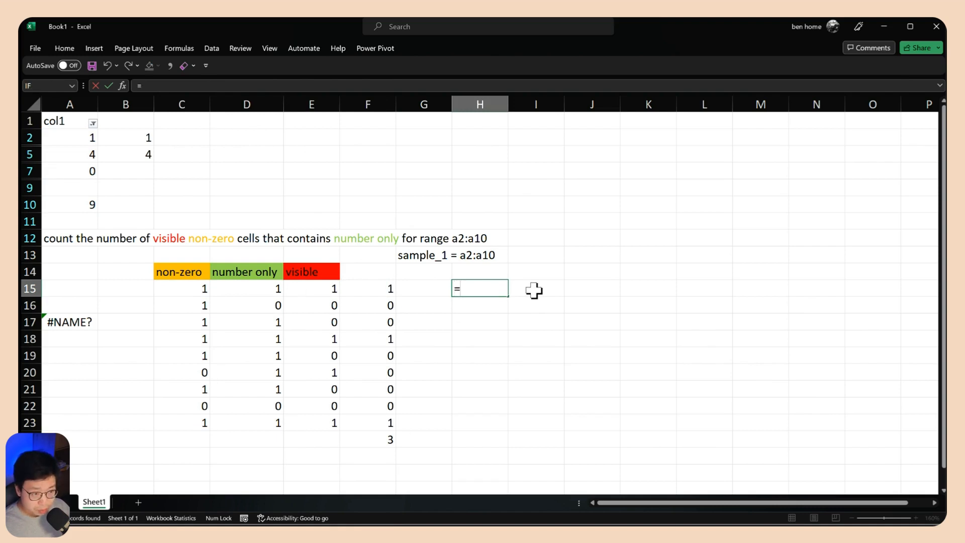
{"action": "type", "text": "="}
{"action": "type", "text": "--(sample_1<>0)"}
{"action": "left_click", "coordinate": [488, 371]}
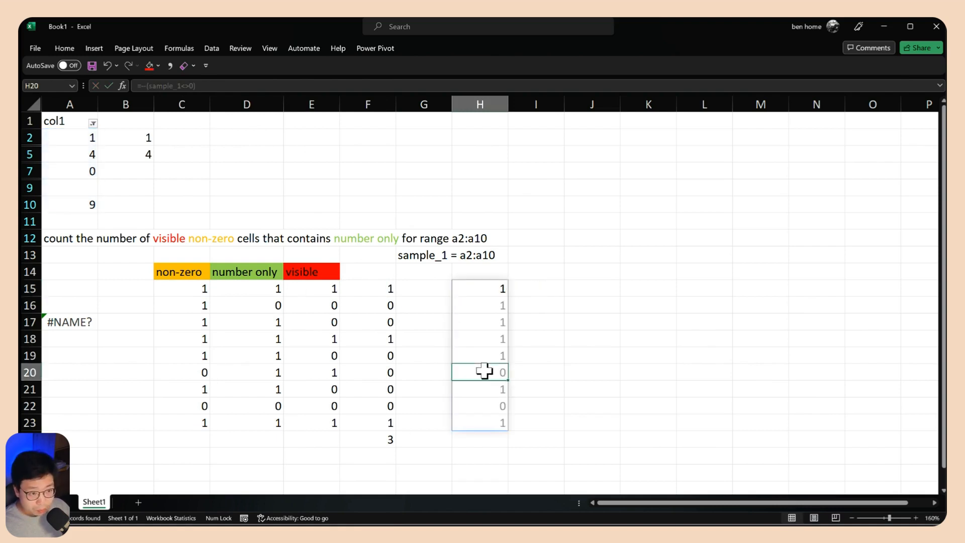
Extend the H15 formula by multiplying it with the number only test from D15, --(ISNUMBER(sample_1))
{"action": "left_click", "coordinate": [272, 284]}
{"action": "left_click_drag", "start_coordinate": [225, 86], "coordinate": [147, 84]}
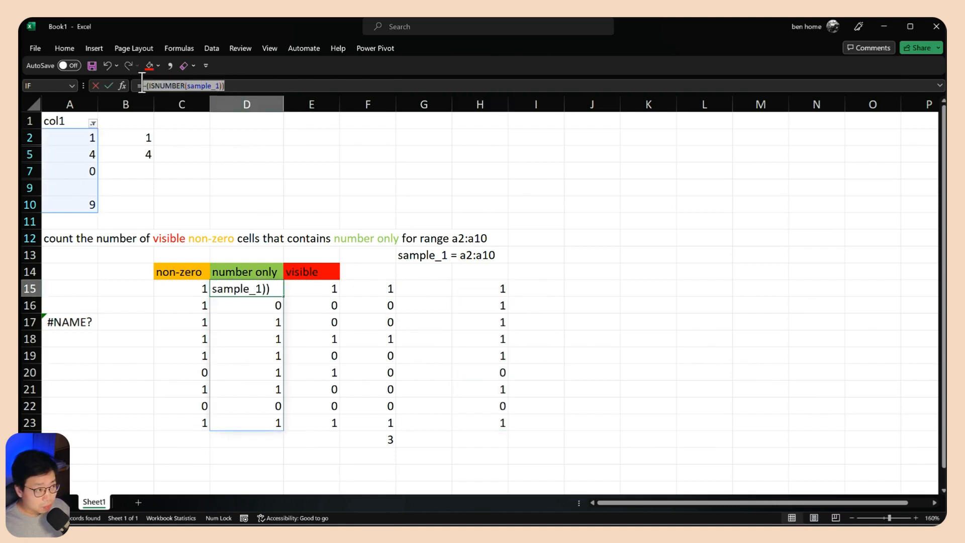
{"action": "key", "text": "Escape"}
{"action": "double_click", "coordinate": [493, 289]}
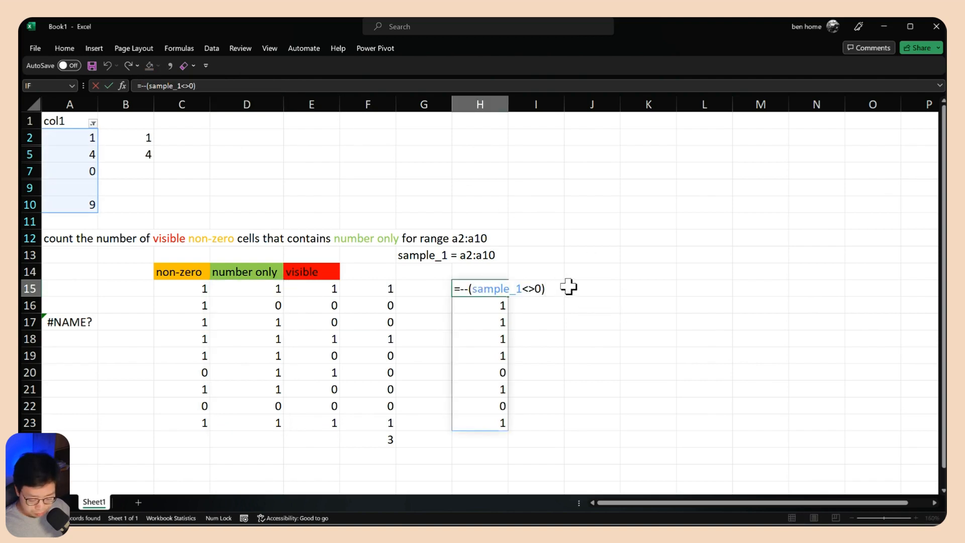
{"action": "type", "text": "*"}
{"action": "type", "text": "--(ISNUMBER(sample_1))"}
{"action": "key", "text": "Return"}
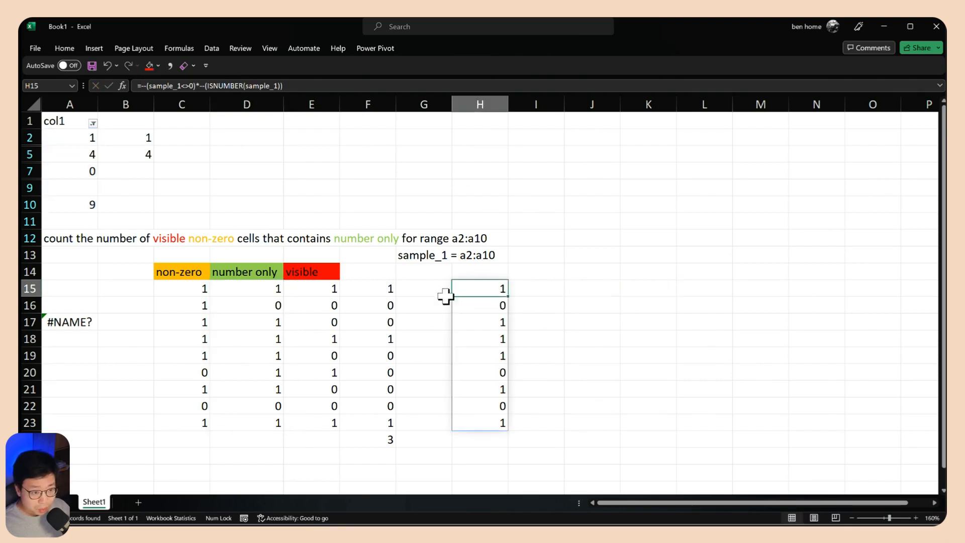
Multiply the H15 formula by the visible test from E15, SUBTOTAL(103,INDIRECT(INDEX(TEXTSPLIT(CELL("address",TAKE(sample_1,1)),"$"),1,2)&ROW(sample_1))), and check F24
{"action": "left_click", "coordinate": [312, 289]}
{"action": "double_click", "coordinate": [500, 289]}
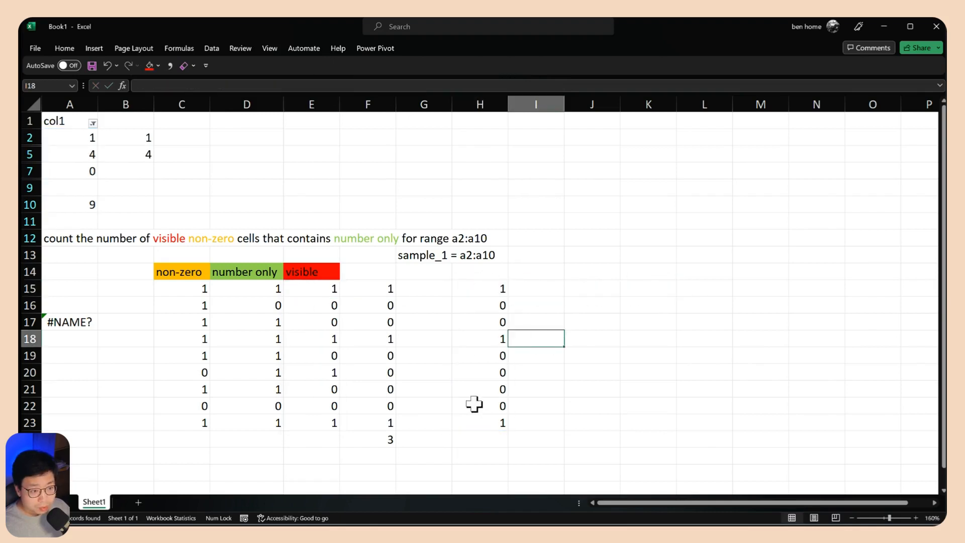
{"action": "left_click", "coordinate": [388, 440]}
Wrap the entire combined formula in H15 in SUM to return a single count
{"action": "left_click", "coordinate": [491, 285]}
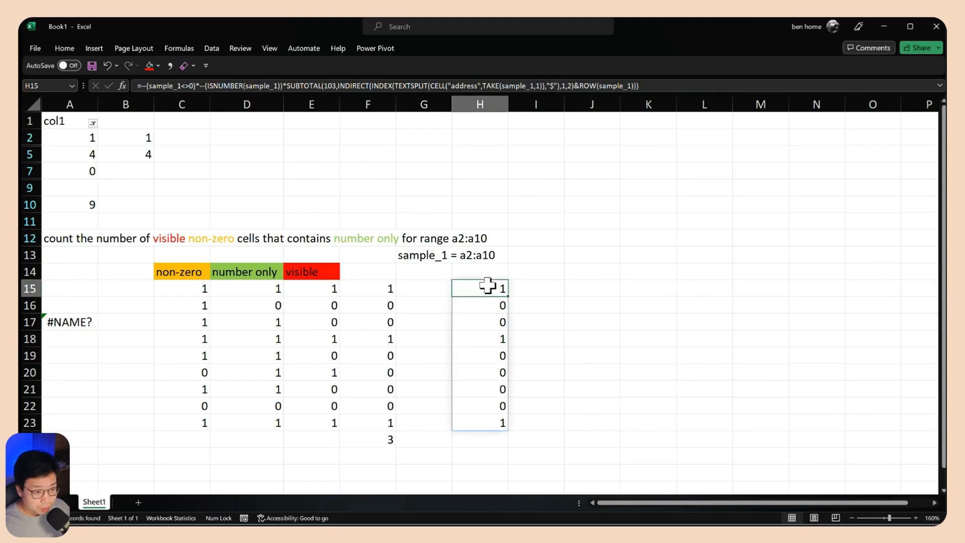
{"action": "key", "text": "F2"}
{"action": "key", "text": "Home"}
{"action": "key", "text": "Right"}
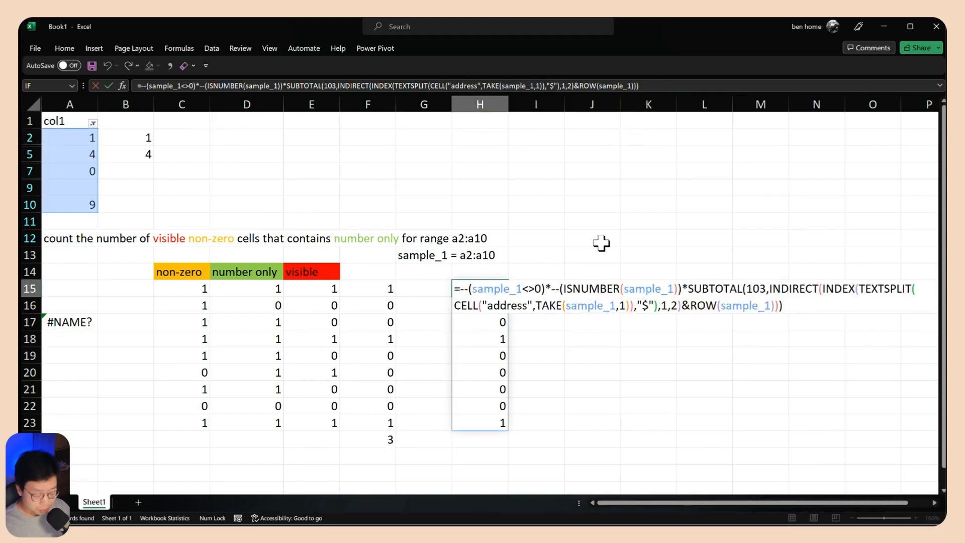
{"action": "type", "text": "sum"}
{"action": "key", "text": "Tab"}
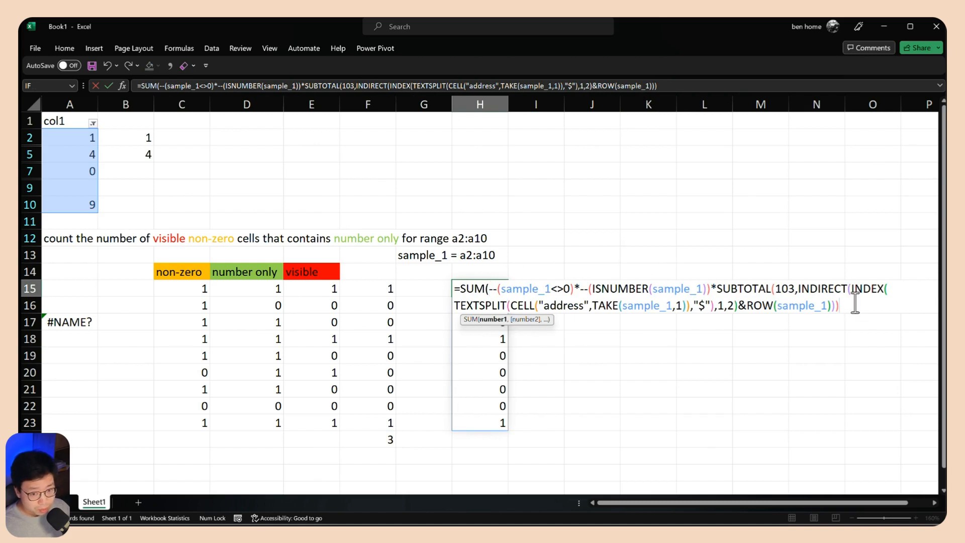
{"action": "key", "text": "Return"}
Examine the combined formula in H15 and preview the values of its first sample_1 reference
{"action": "left_click", "coordinate": [482, 288]}
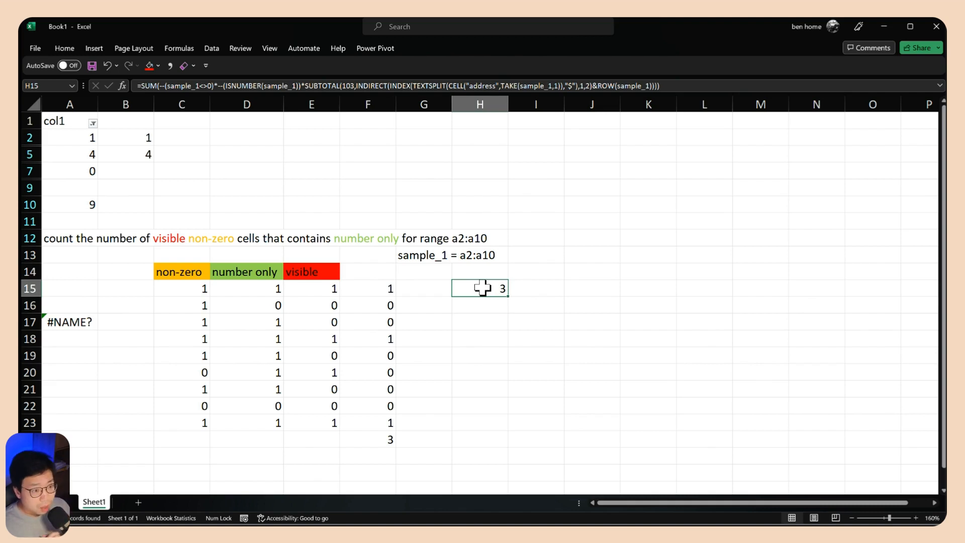
{"action": "double_click", "coordinate": [482, 288]}
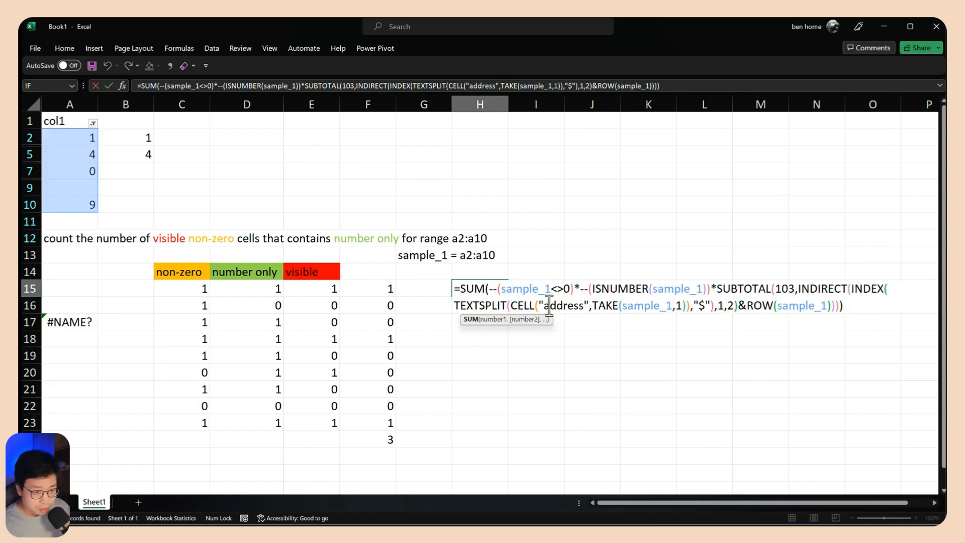
{"action": "left_click_drag", "start_coordinate": [503, 288], "coordinate": [551, 288]}
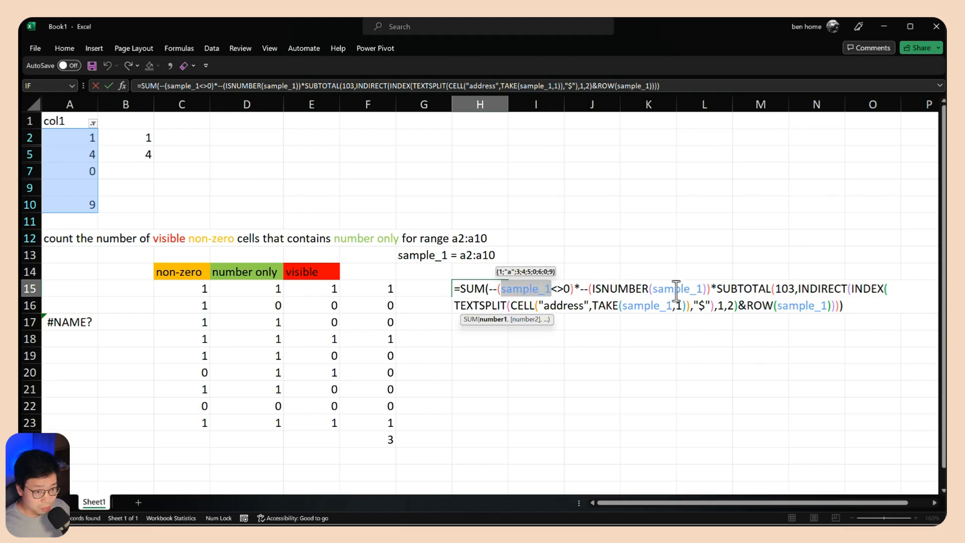
{"action": "key", "text": "Escape"}
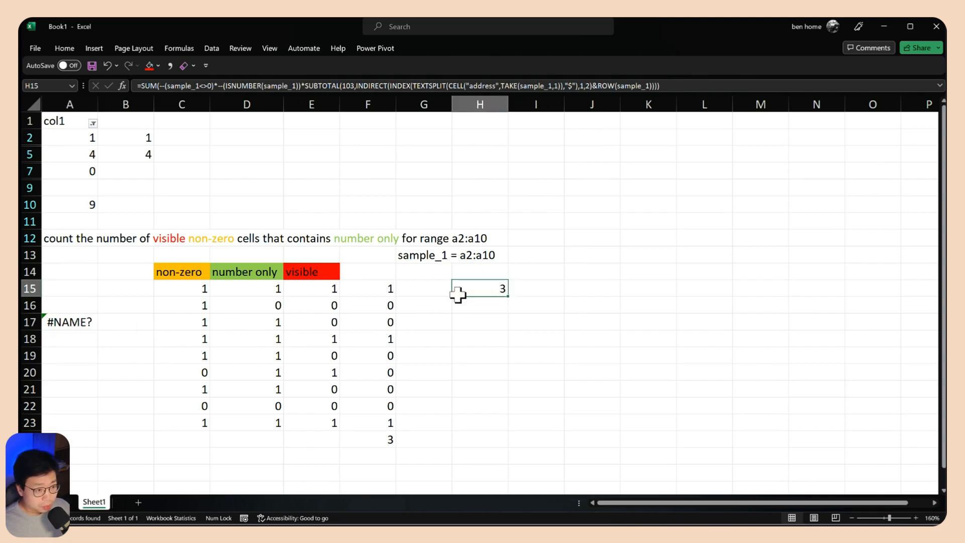
Compare the non-zero, number only and visible columns with the counting task described in A12
{"action": "left_click_drag", "start_coordinate": [198, 287], "coordinate": [241, 286]}
{"action": "left_click_drag", "start_coordinate": [317, 288], "coordinate": [327, 423]}
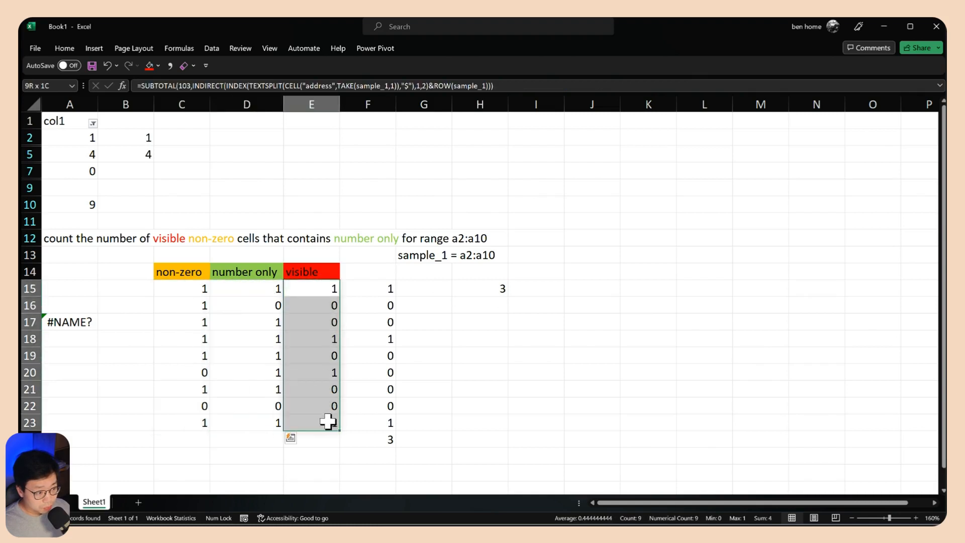
{"action": "left_click", "coordinate": [60, 238]}
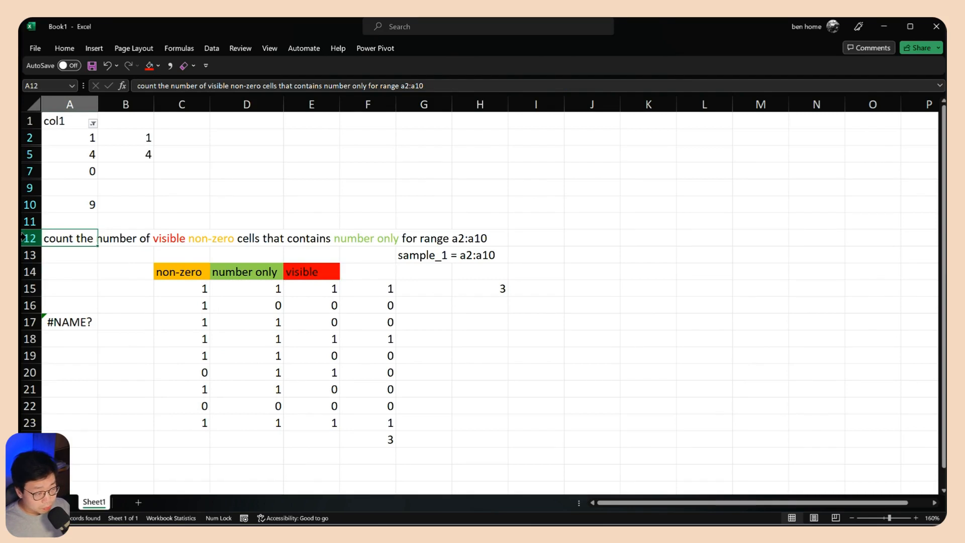
Review the formulas behind the non-zero, number only and visible tests in C15, D15 and E15
{"action": "left_click", "coordinate": [188, 275]}
{"action": "left_click", "coordinate": [192, 290]}
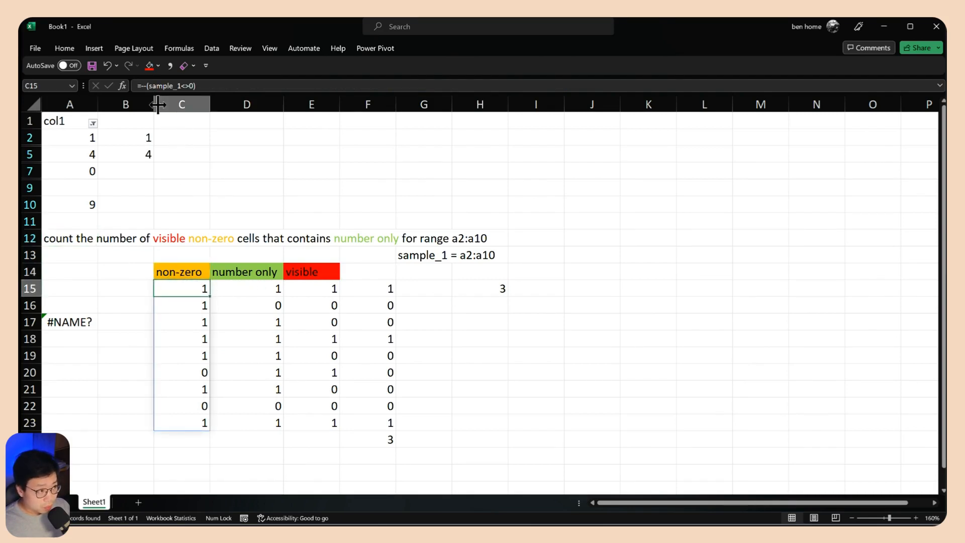
{"action": "left_click_drag", "start_coordinate": [197, 86], "coordinate": [131, 89]}
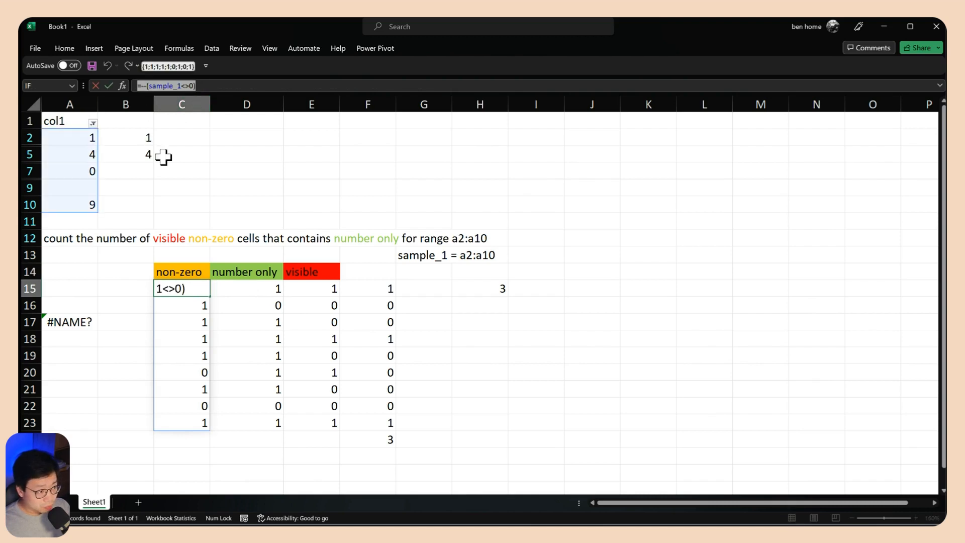
{"action": "left_click", "coordinate": [249, 291]}
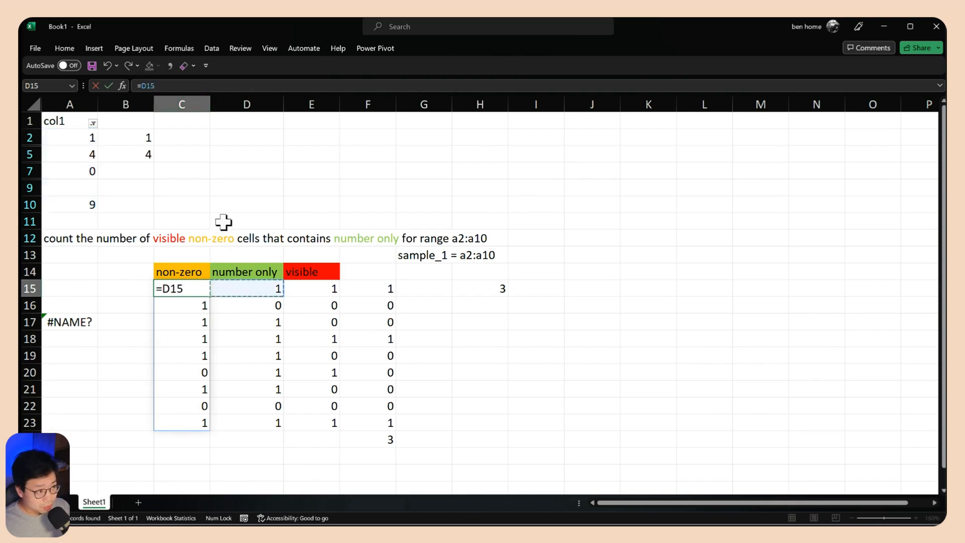
{"action": "key", "text": "Escape"}
{"action": "left_click", "coordinate": [243, 287]}
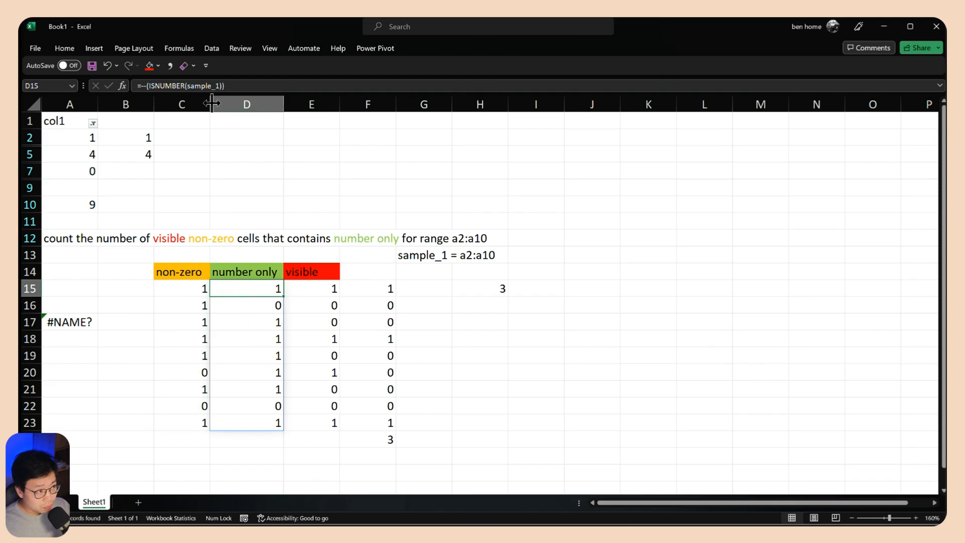
{"action": "left_click", "coordinate": [293, 291]}
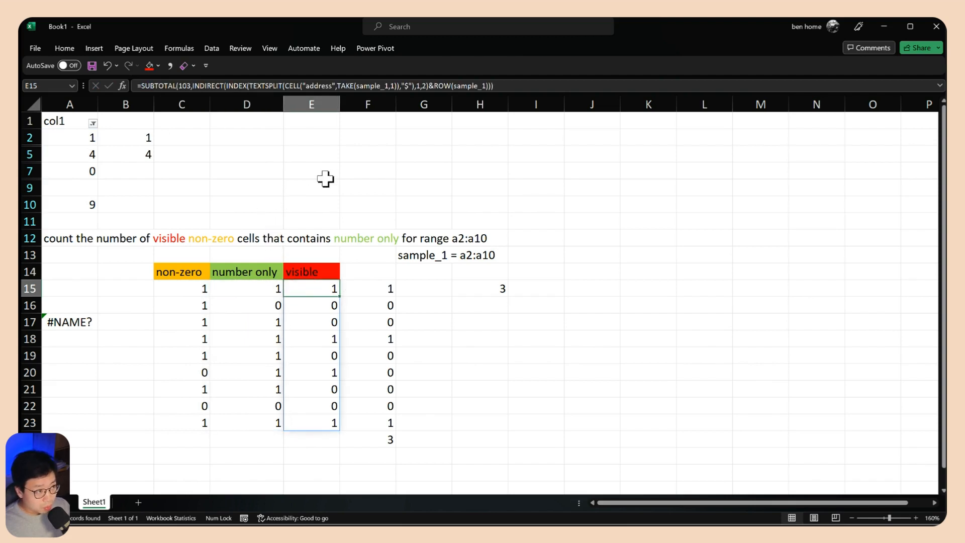